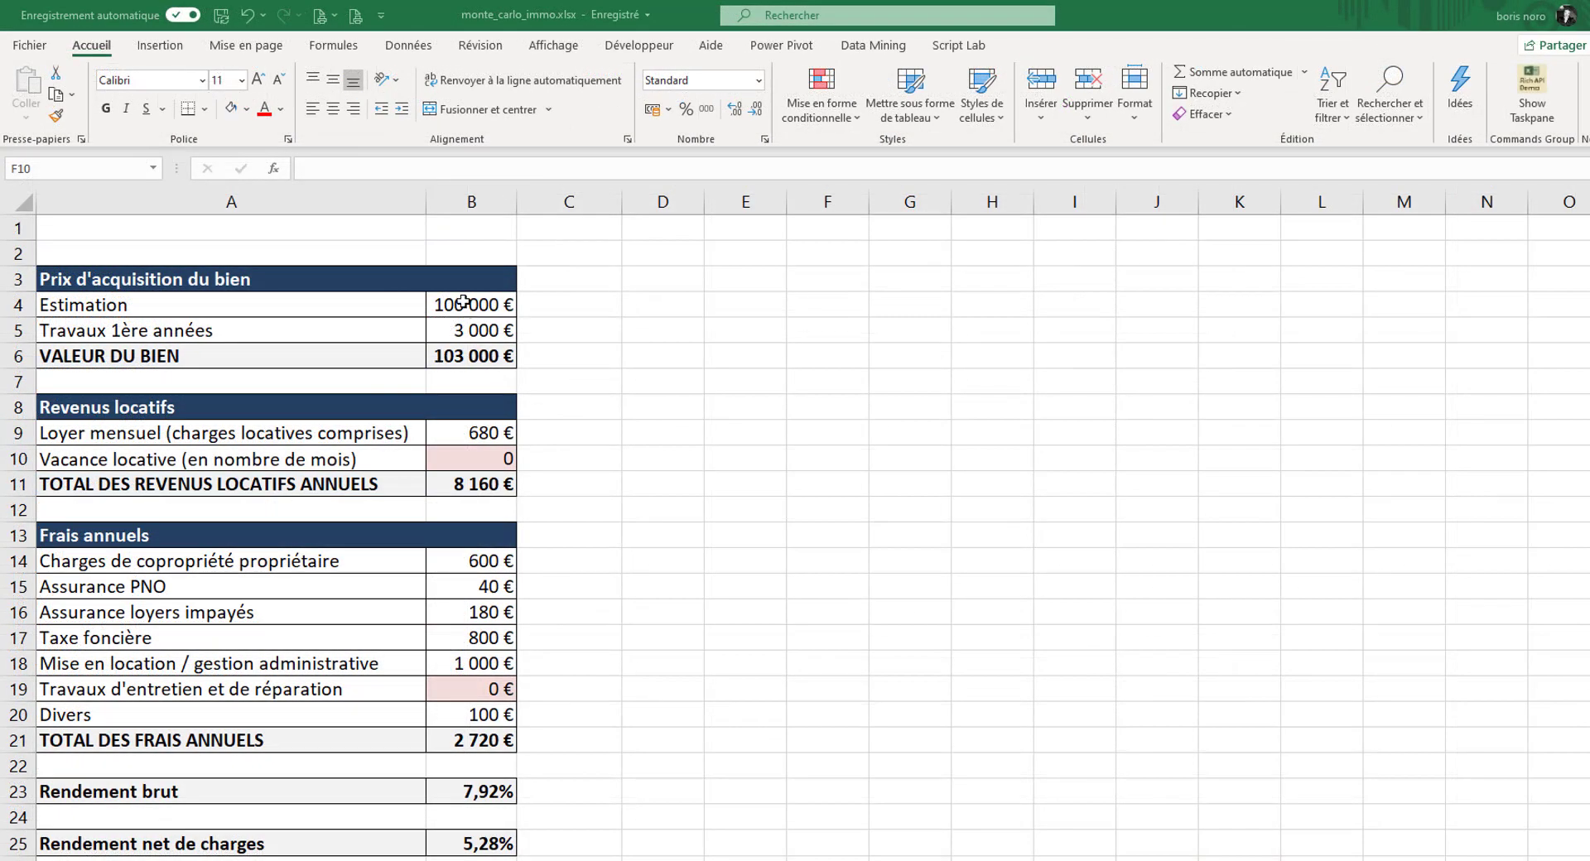
# - Set the rental vacancy (Vacance locative) in cell B10 to 2 months
pyautogui.click(466, 303)
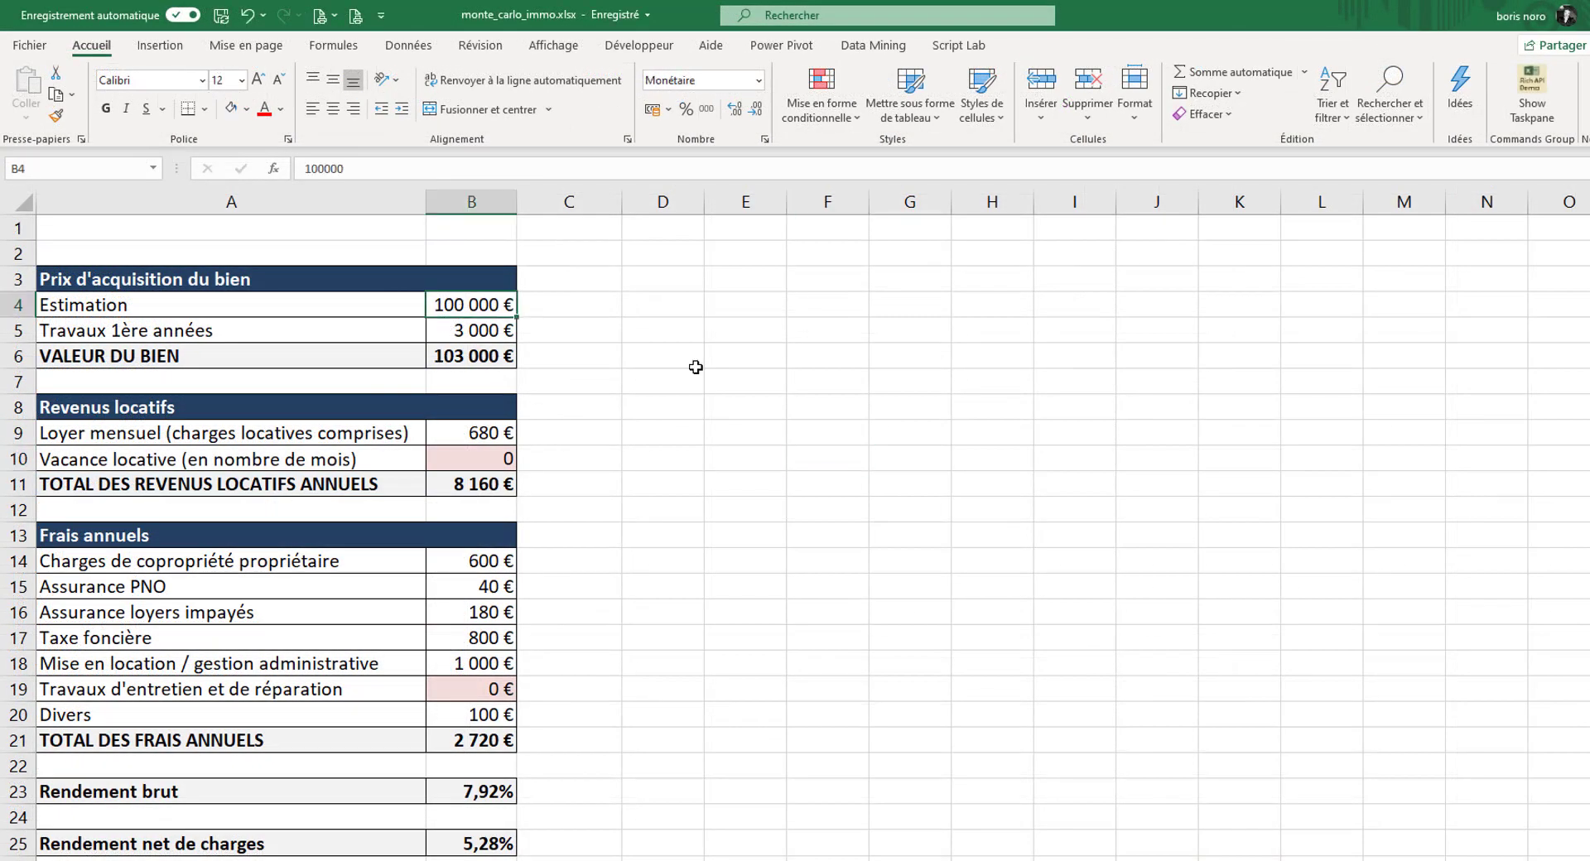
pyautogui.click(476, 331)
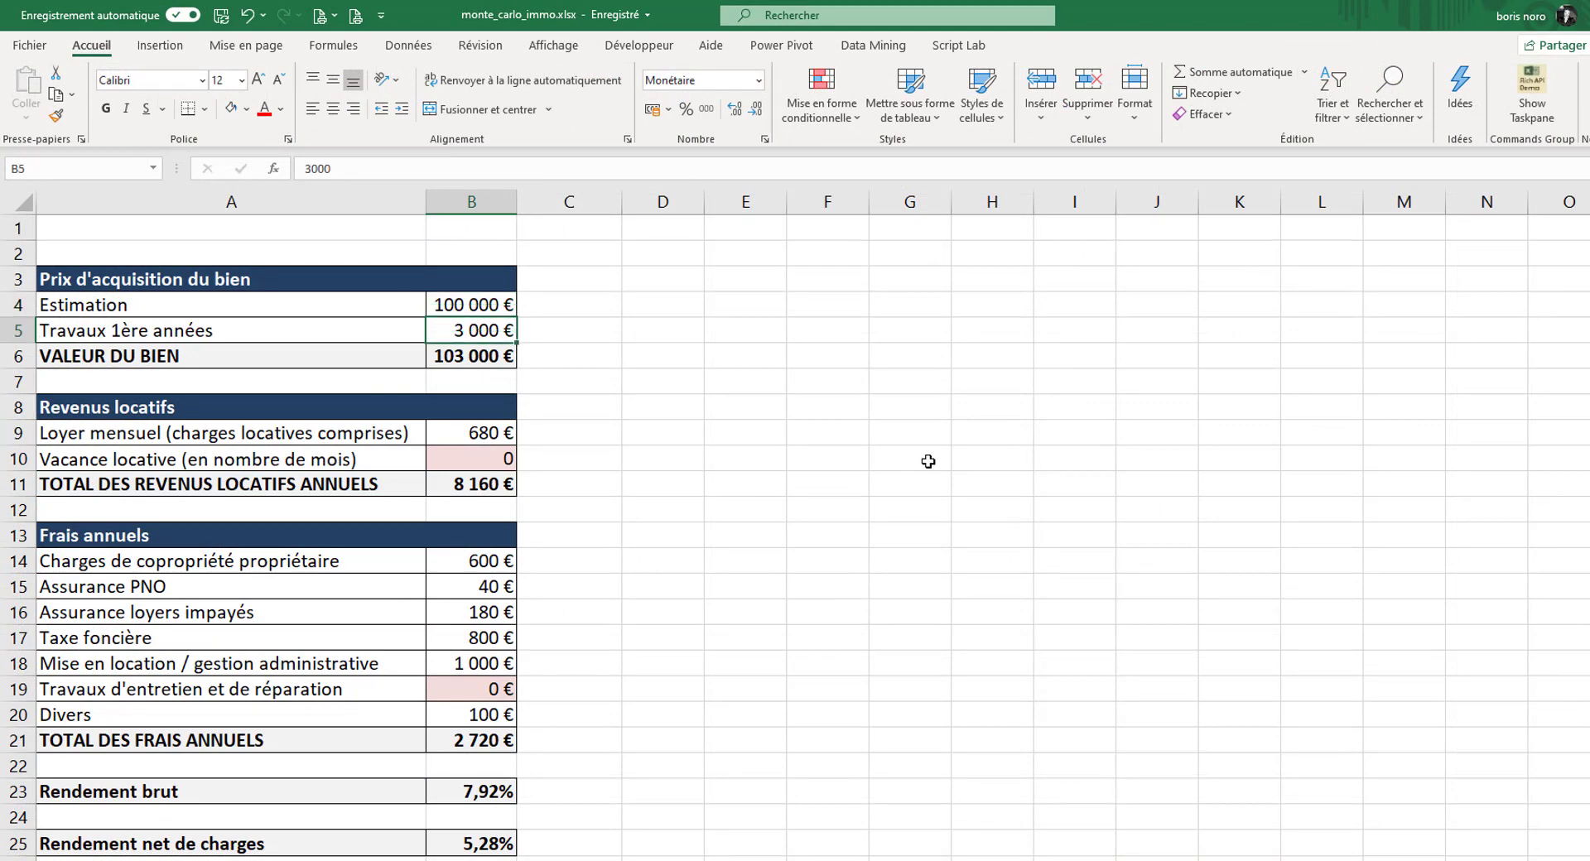
pyautogui.click(498, 433)
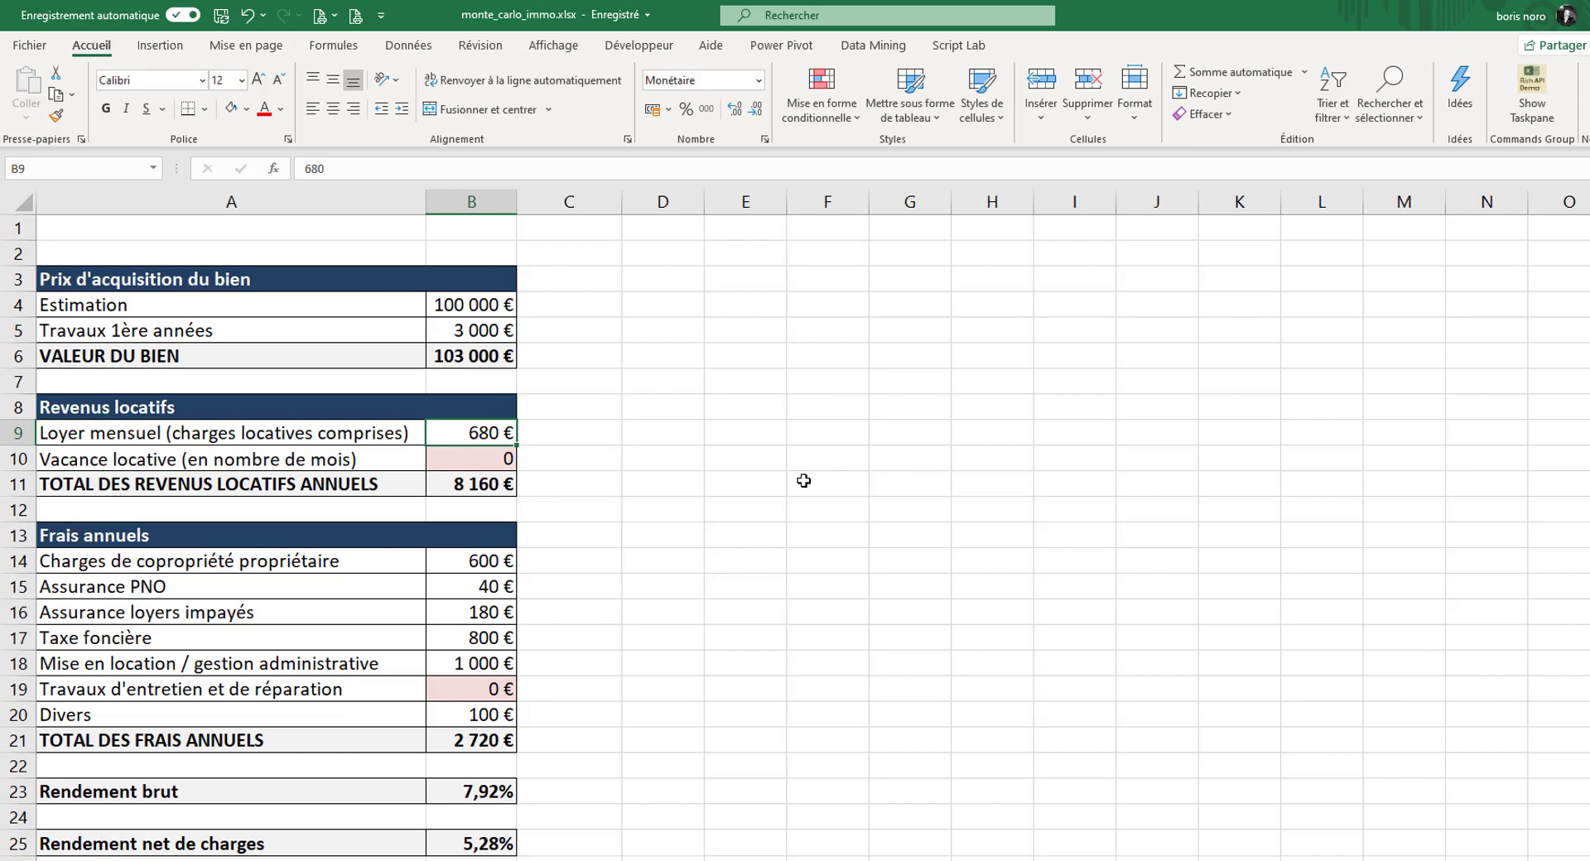
pyautogui.press('Down')
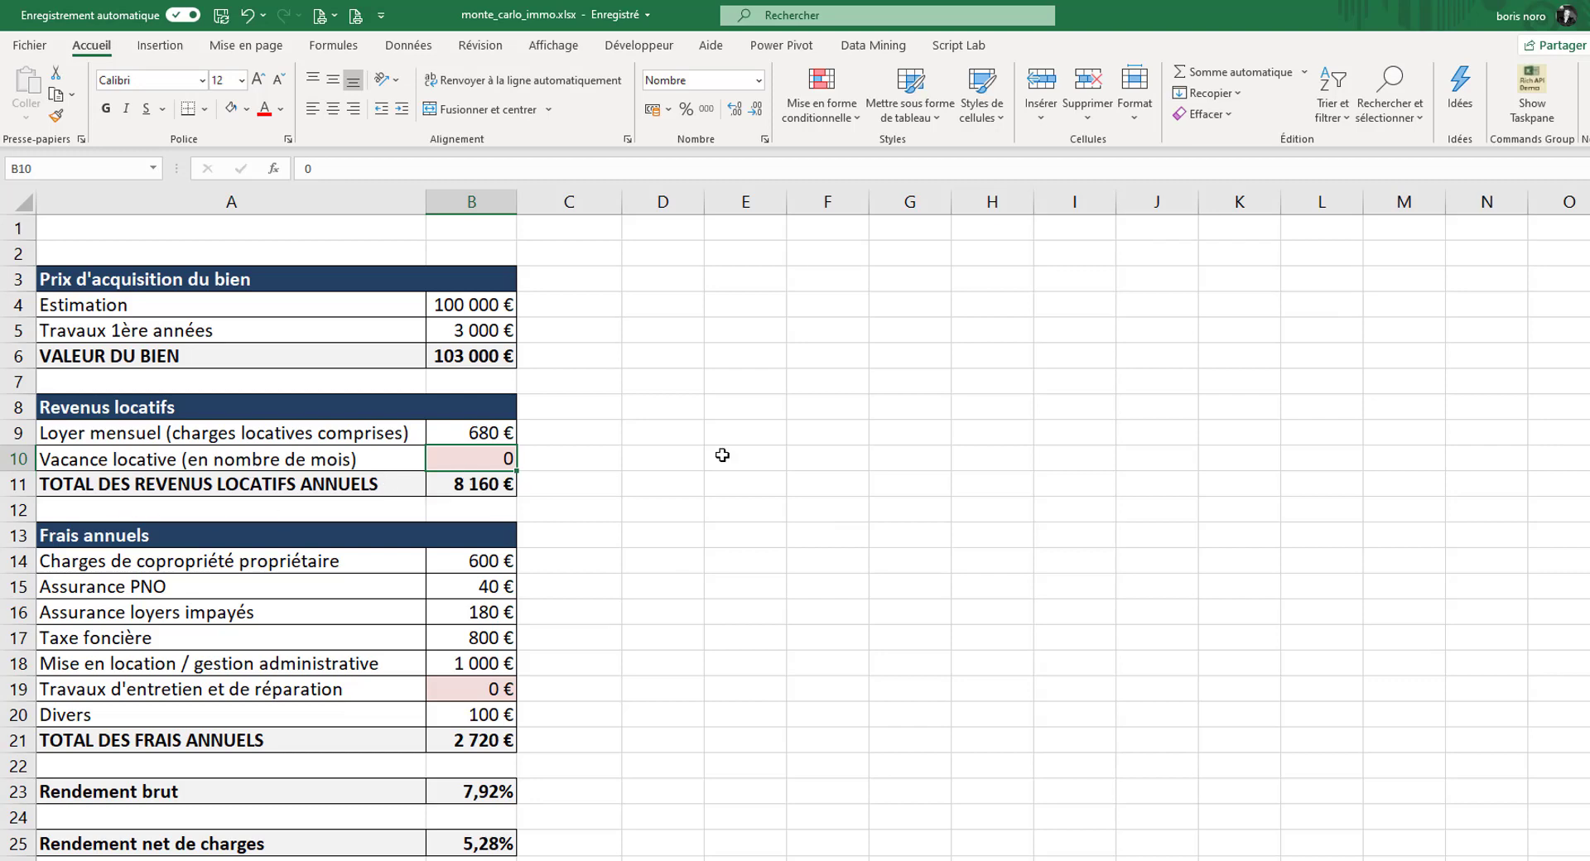
pyautogui.write('2')
pyautogui.press('Return')
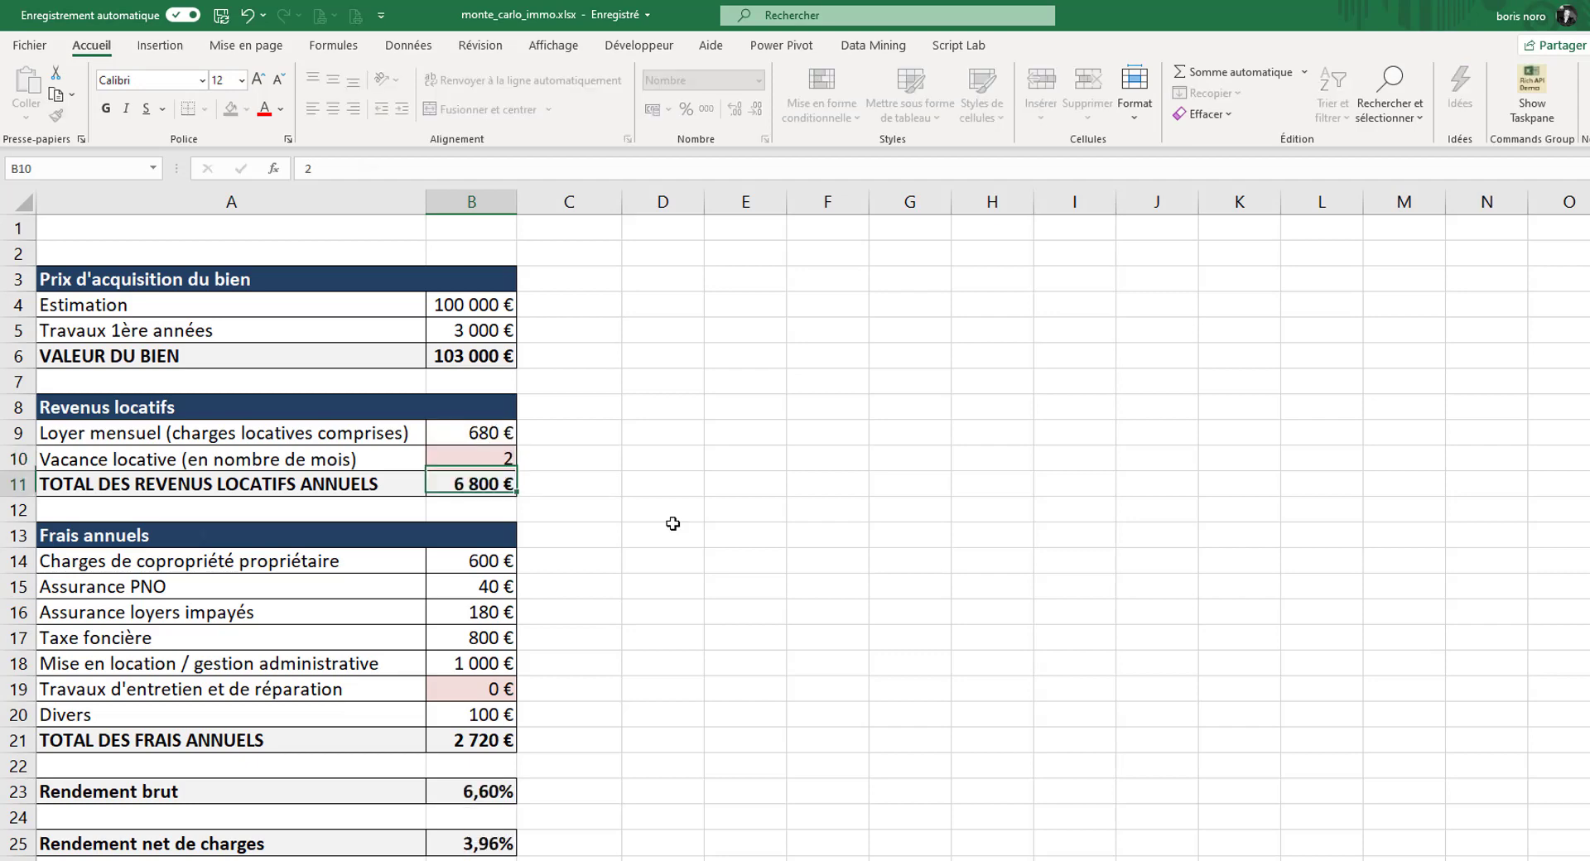
# - Examine the Revenus locatifs block and each cost item under Frais annuels, including maintenance and repair works
pyautogui.press('Left')
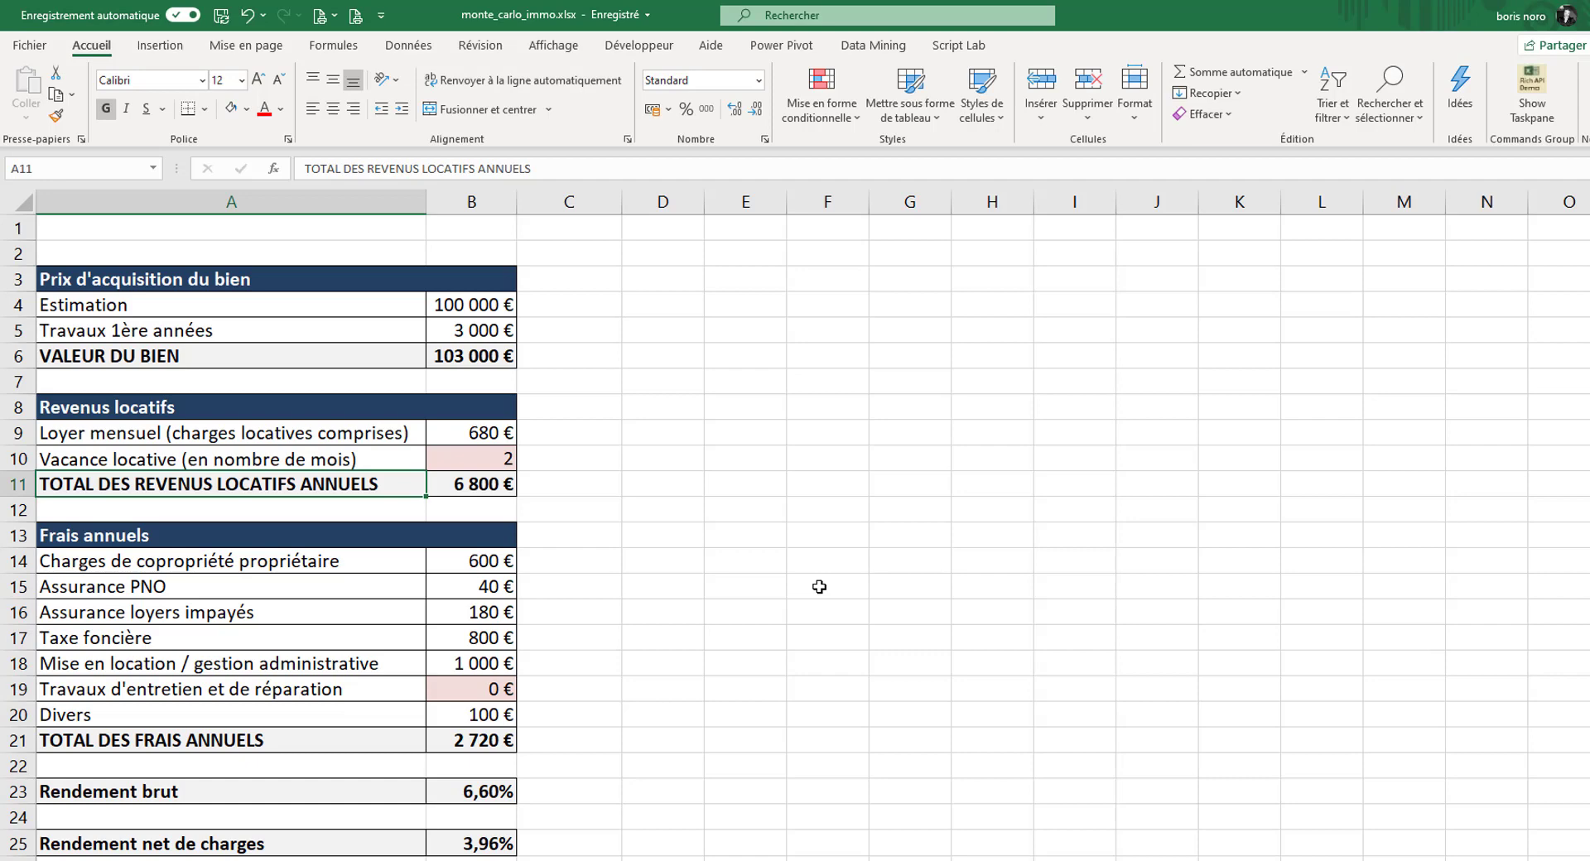
pyautogui.moveTo(364, 408); pyautogui.dragTo(470, 485)
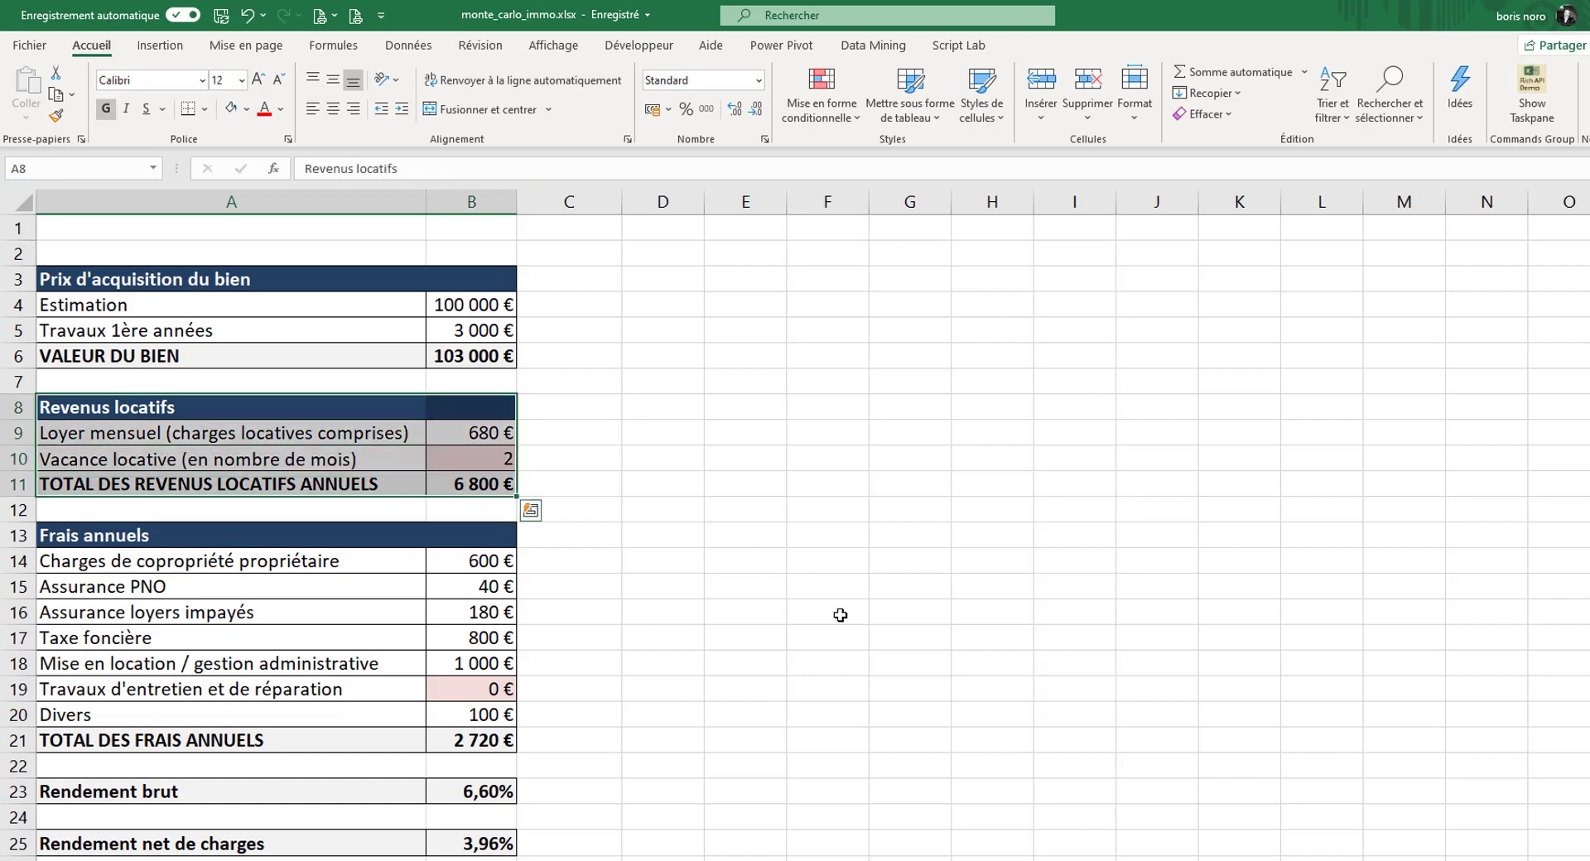
pyautogui.click(840, 616)
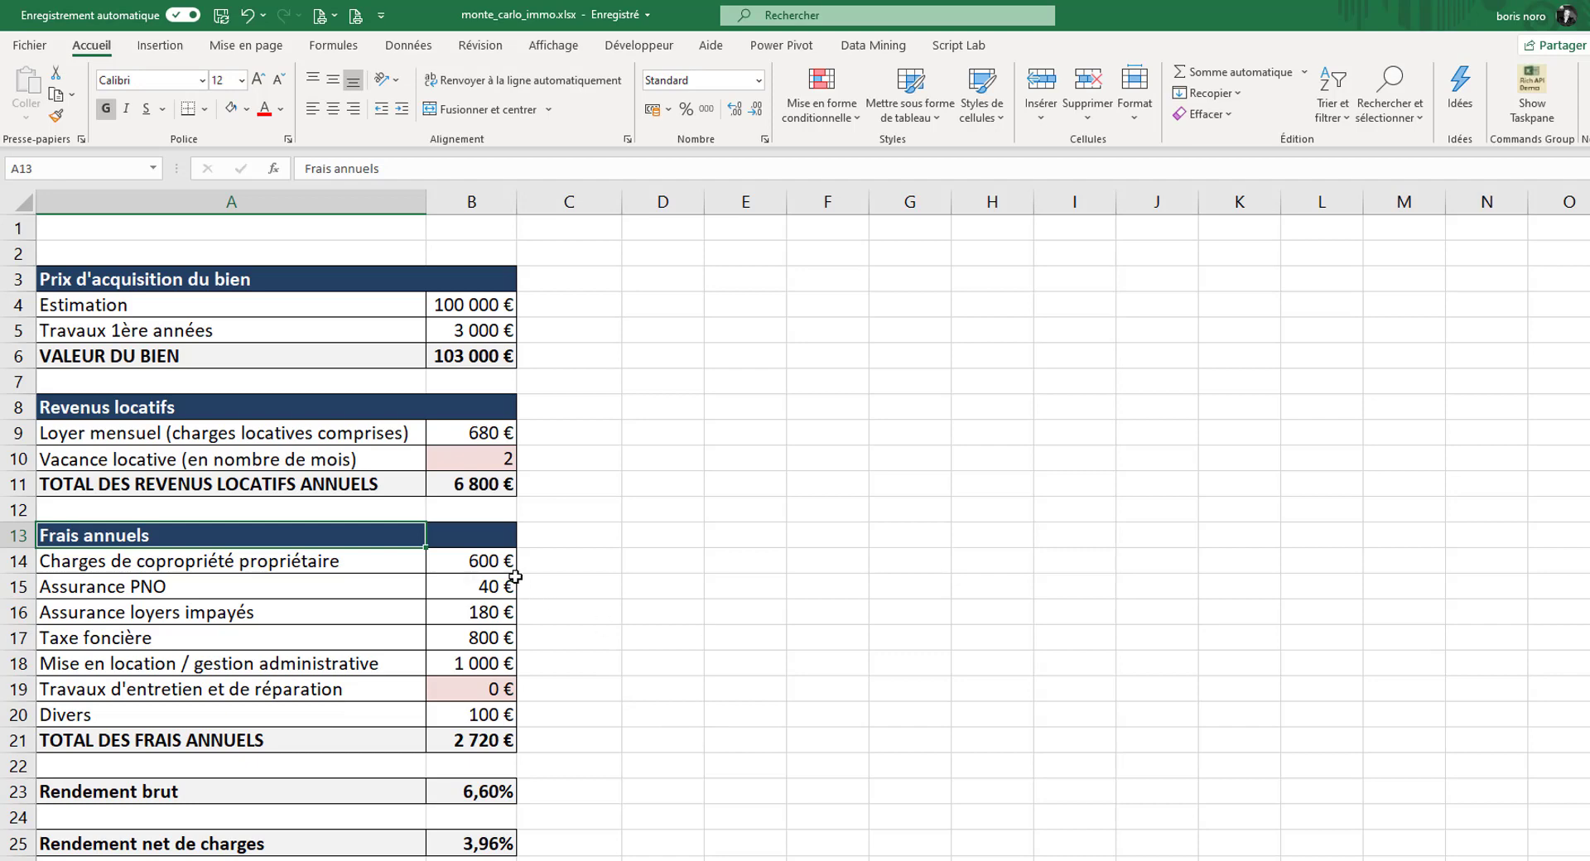
pyautogui.click(485, 562)
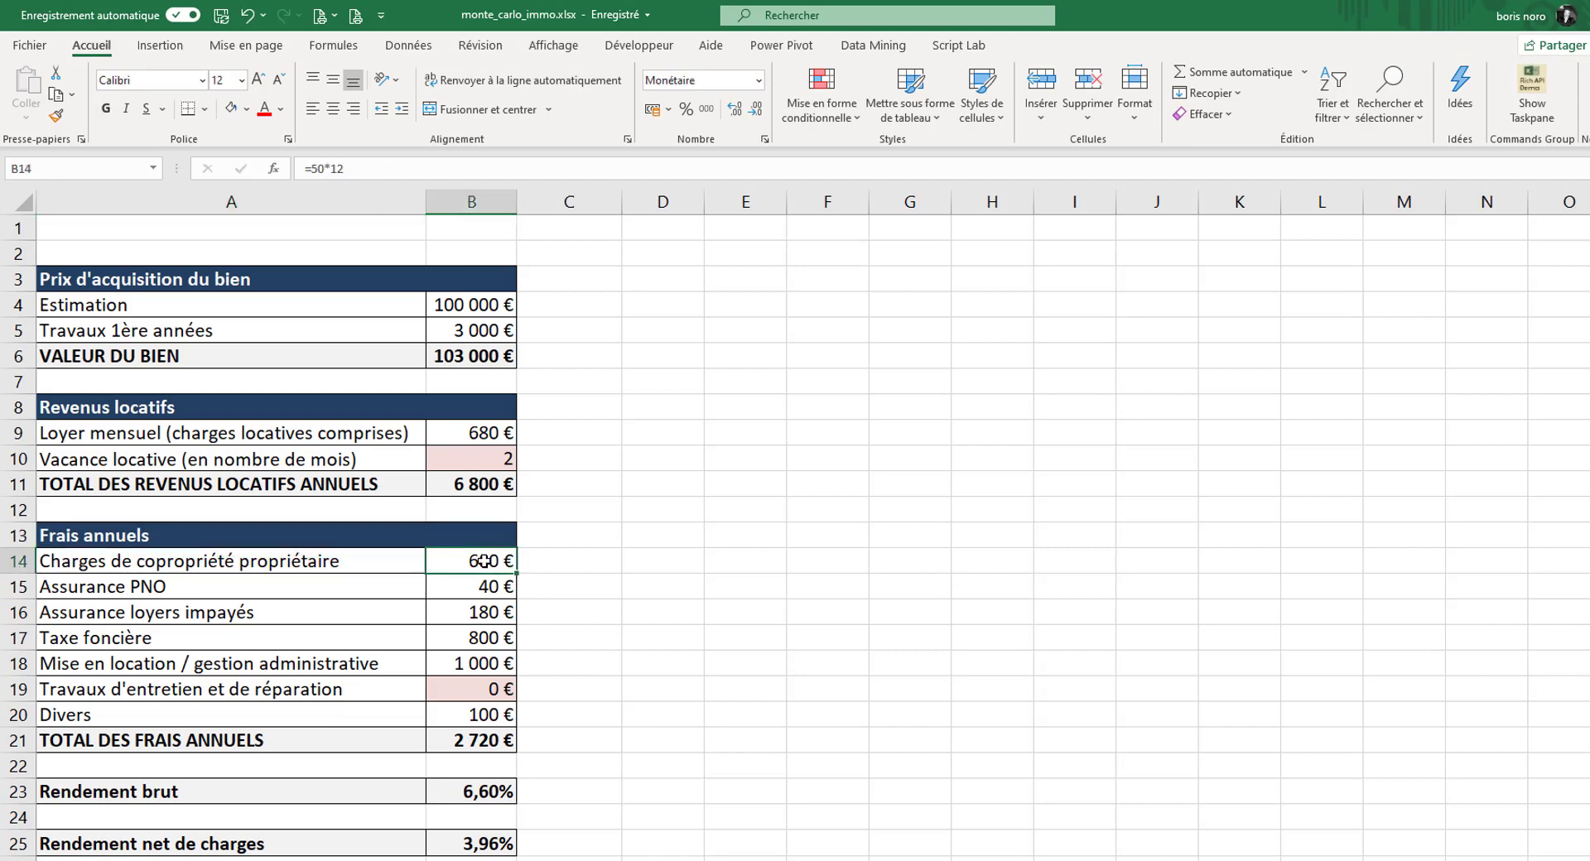
pyautogui.click(485, 587)
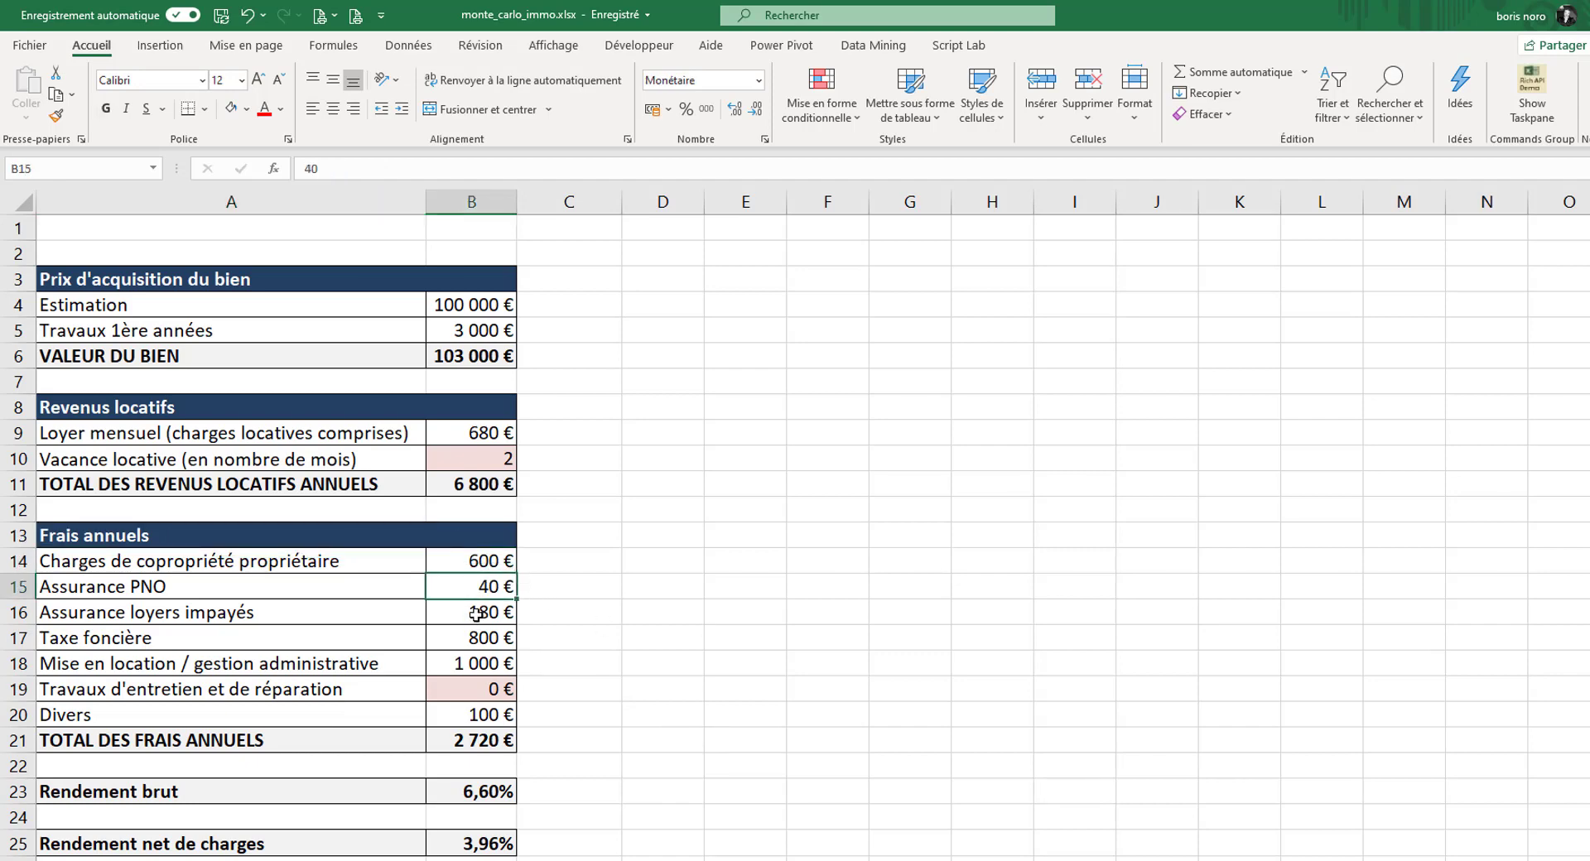
pyautogui.click(477, 613)
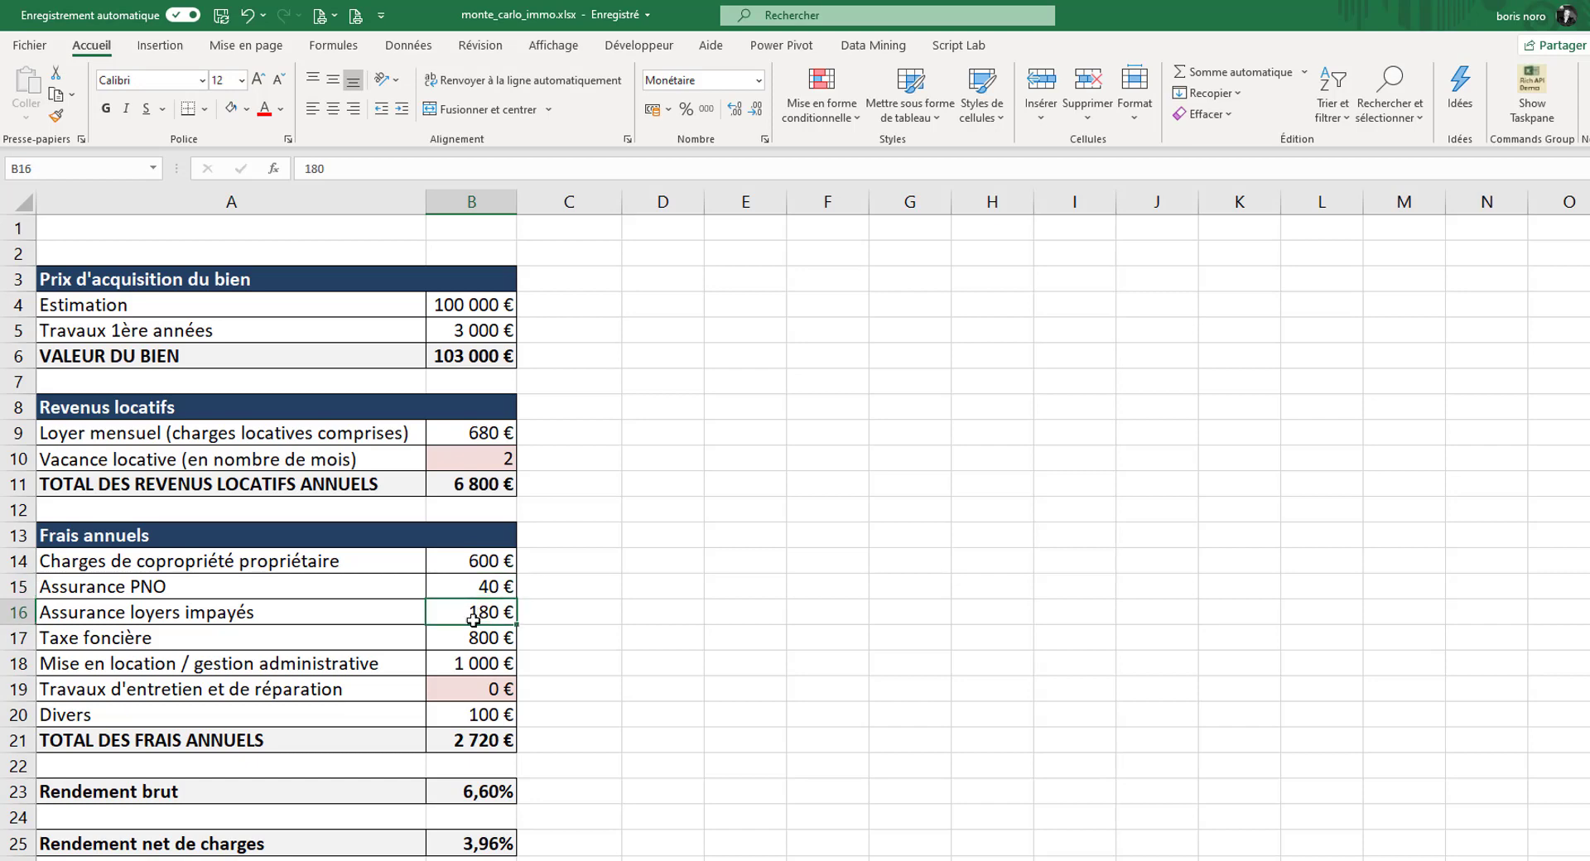
pyautogui.click(462, 640)
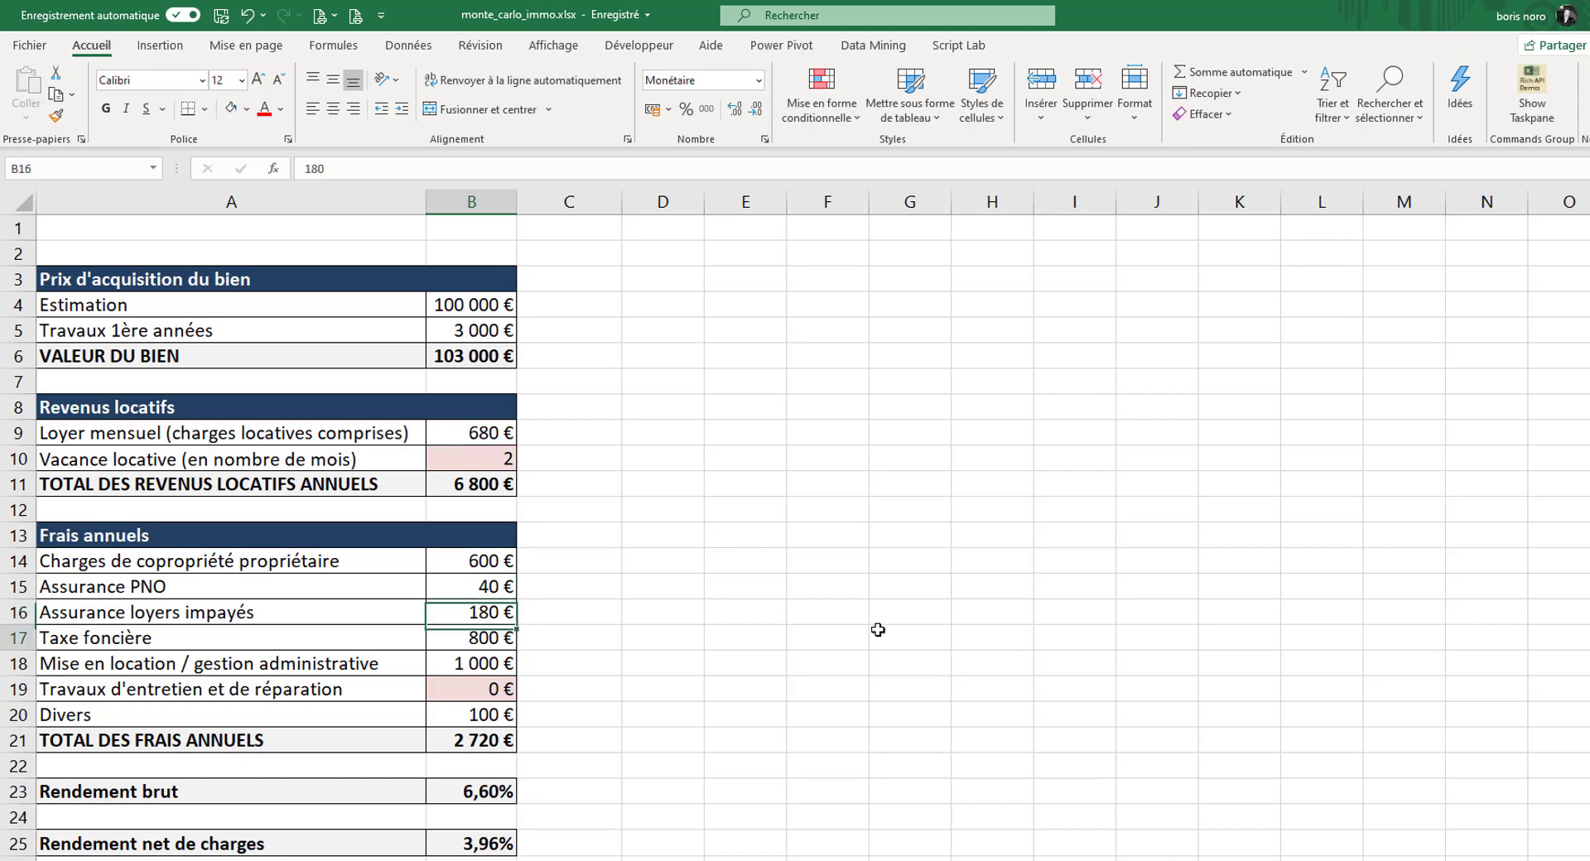
pyautogui.click(486, 667)
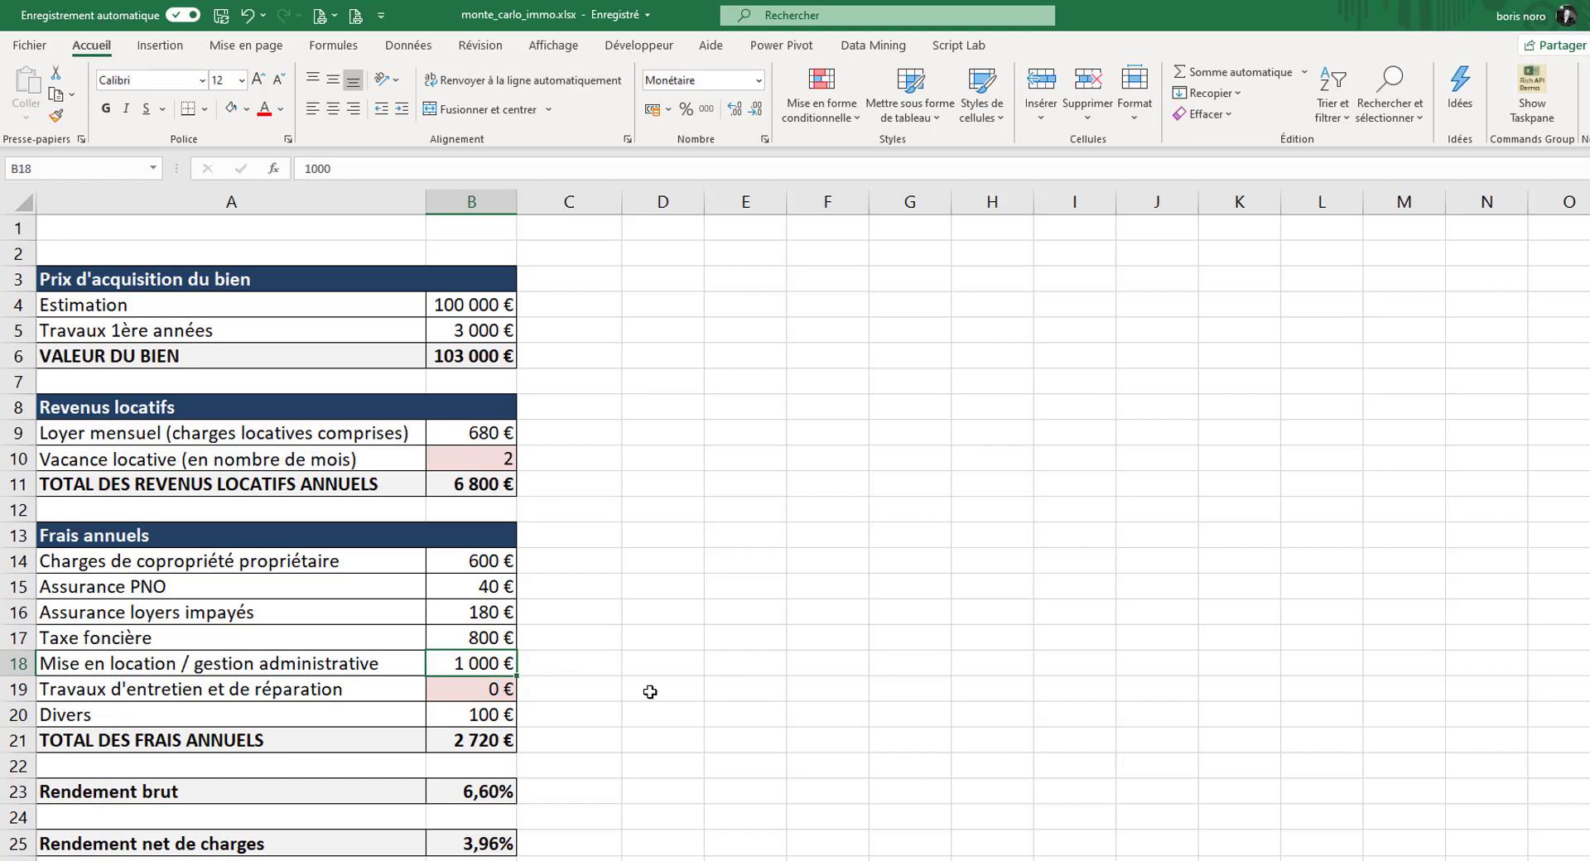
pyautogui.click(492, 717)
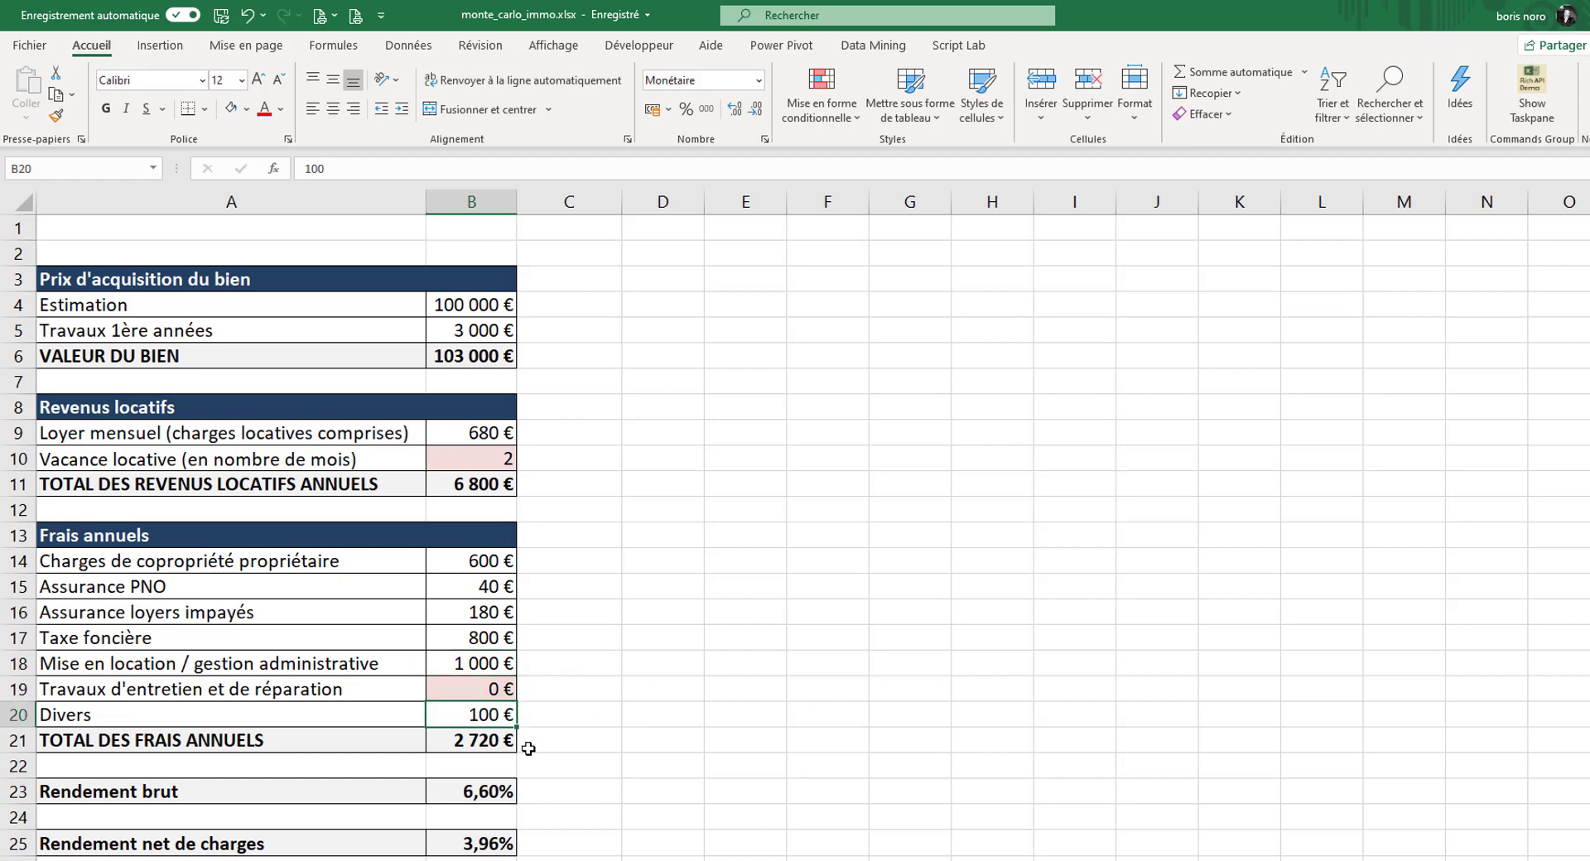
pyautogui.click(494, 689)
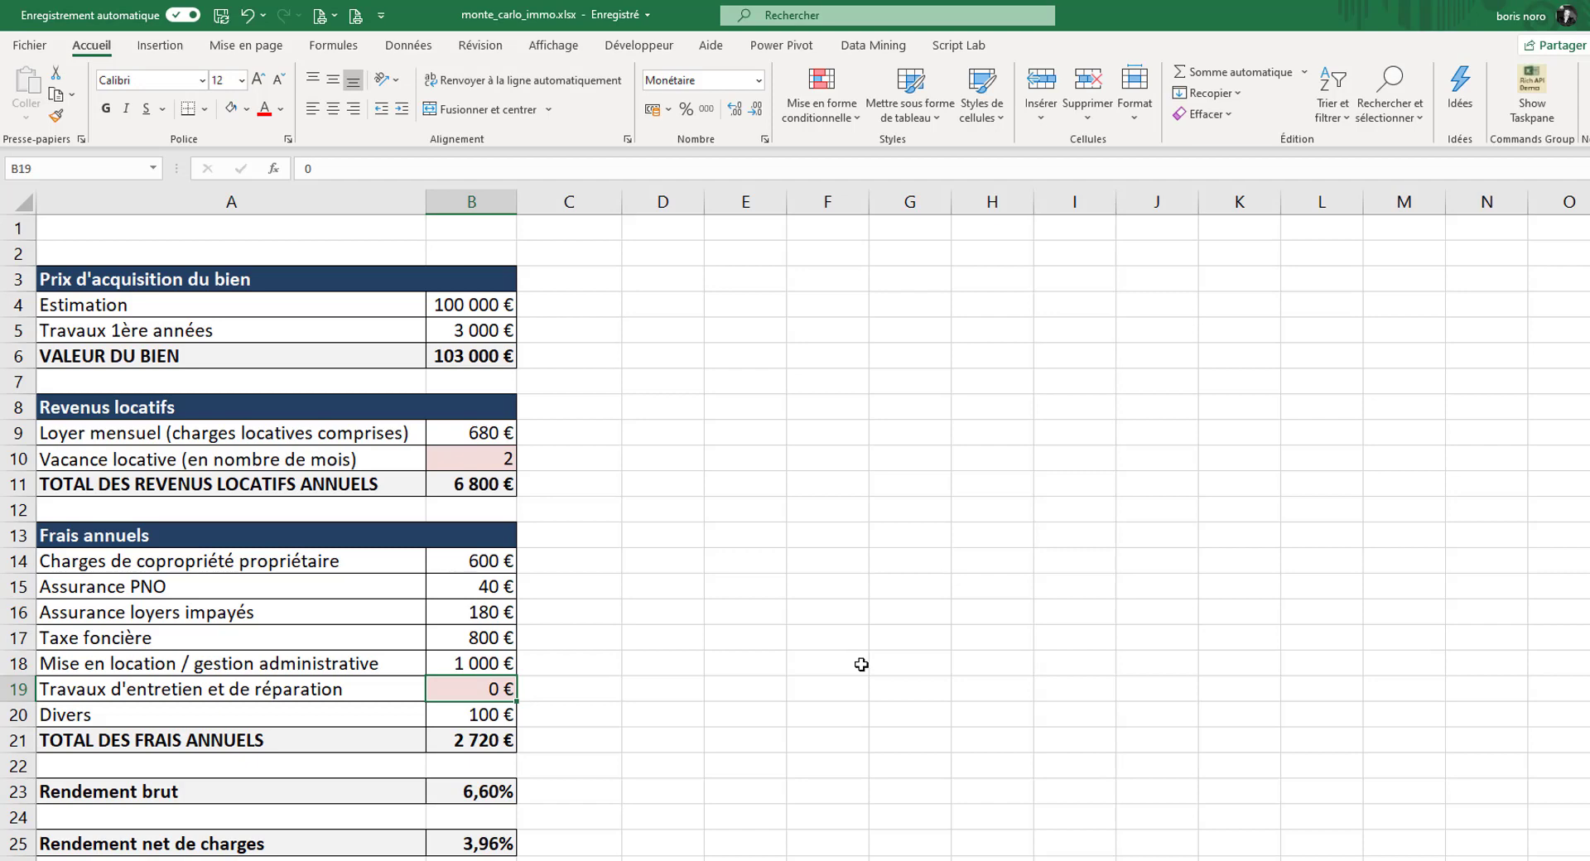
# - Set the rental vacancy in cell B10 to 0 months
pyautogui.click(498, 459)
pyautogui.keyDown('ctrl'); pyautogui.click(482, 690); pyautogui.keyUp('ctrl')
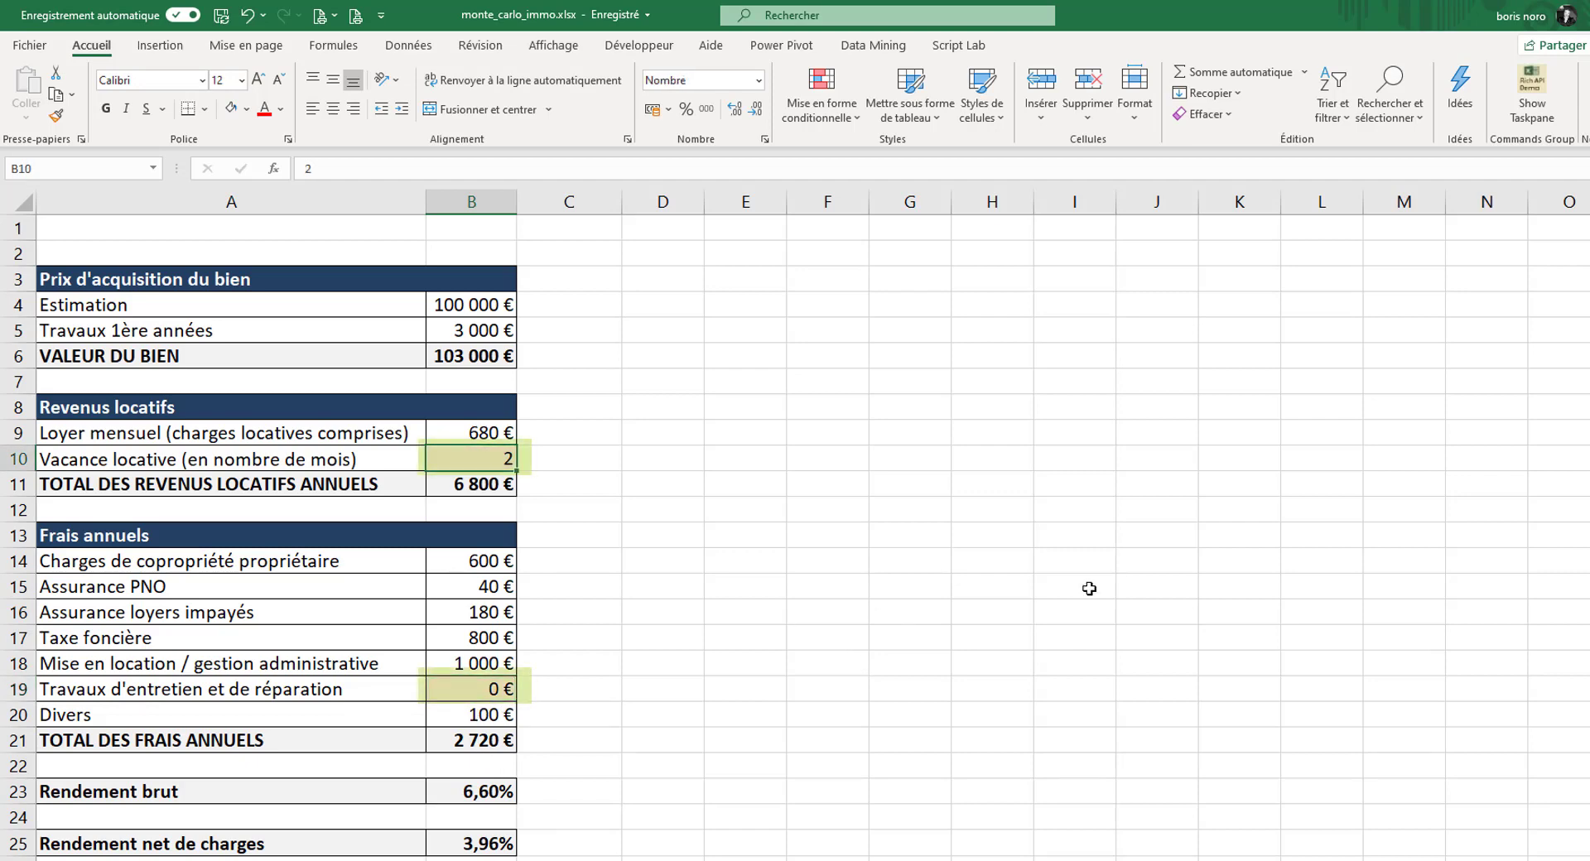
pyautogui.write('0')
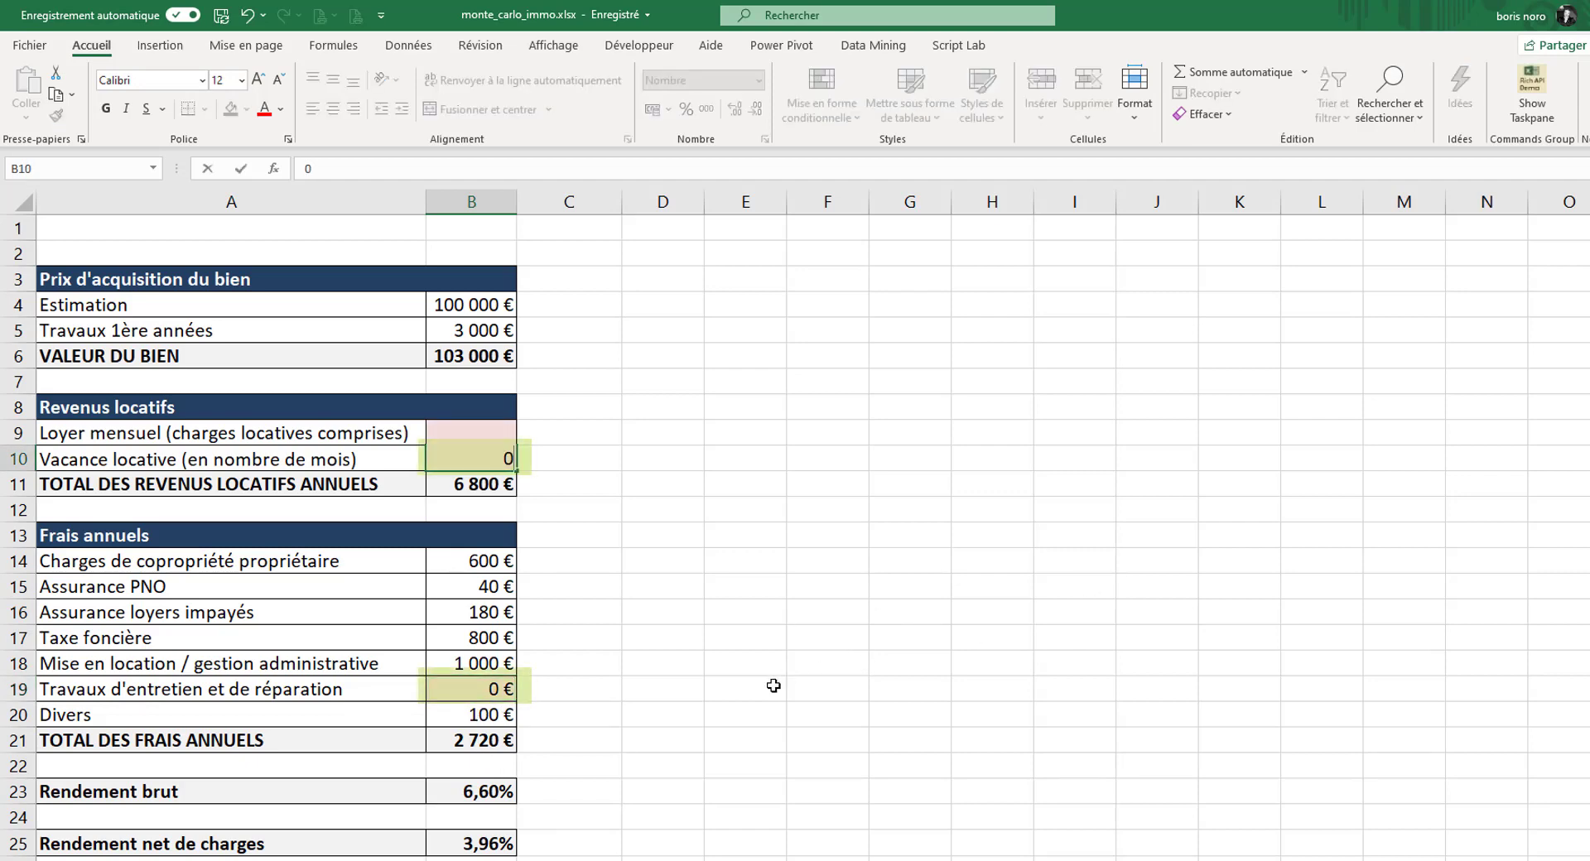
pyautogui.click(765, 842)
# - Inspect the two uncertain inputs, the net yield formula in B25, and the revenue, expense and property value totals it uses
pyautogui.click(498, 453)
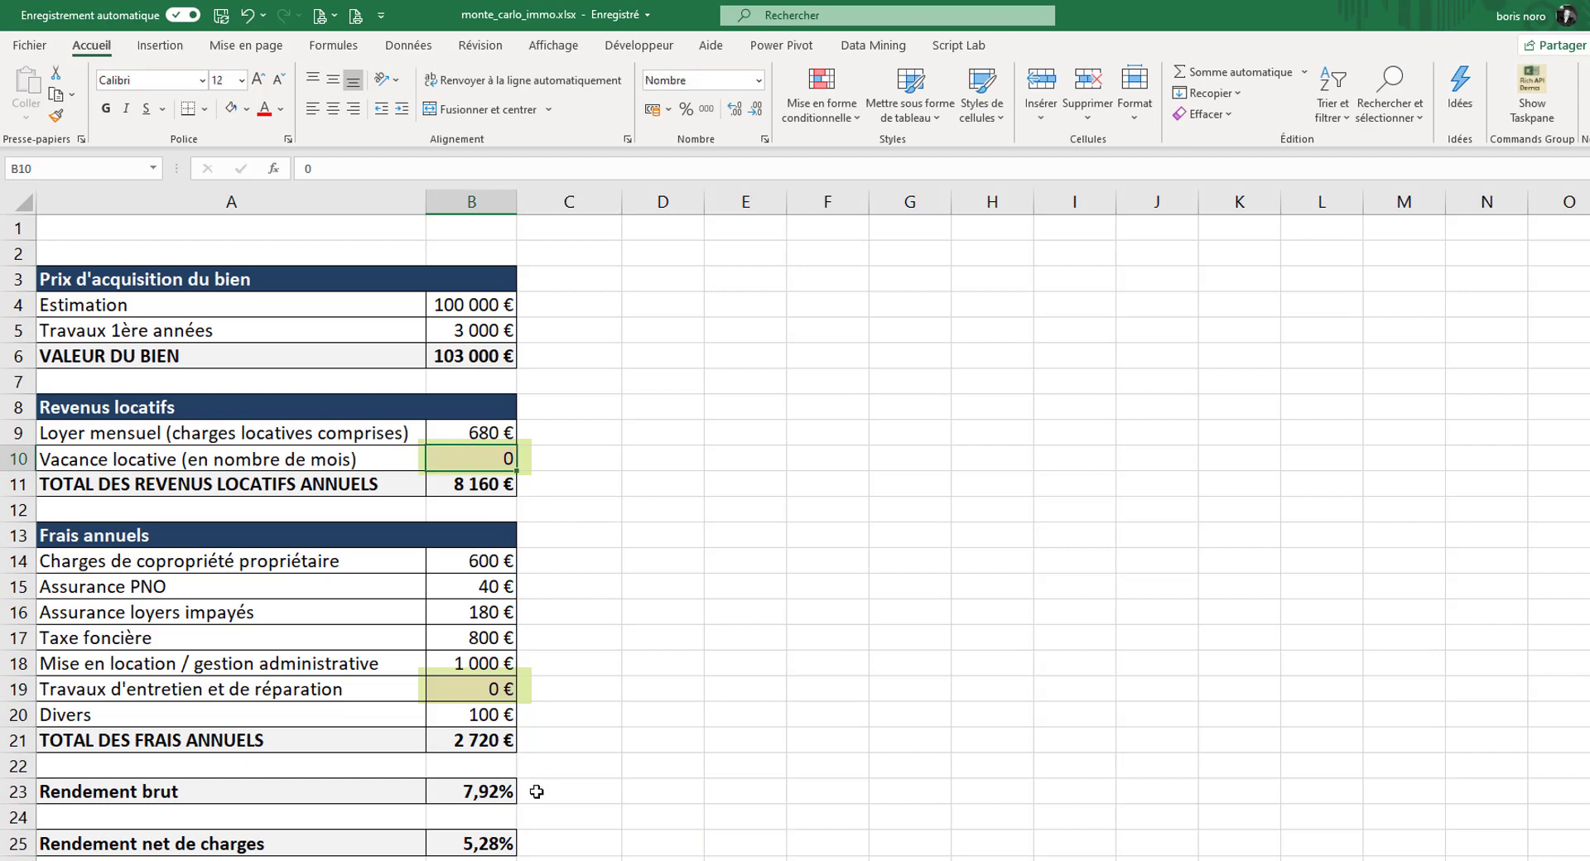
pyautogui.click(461, 691)
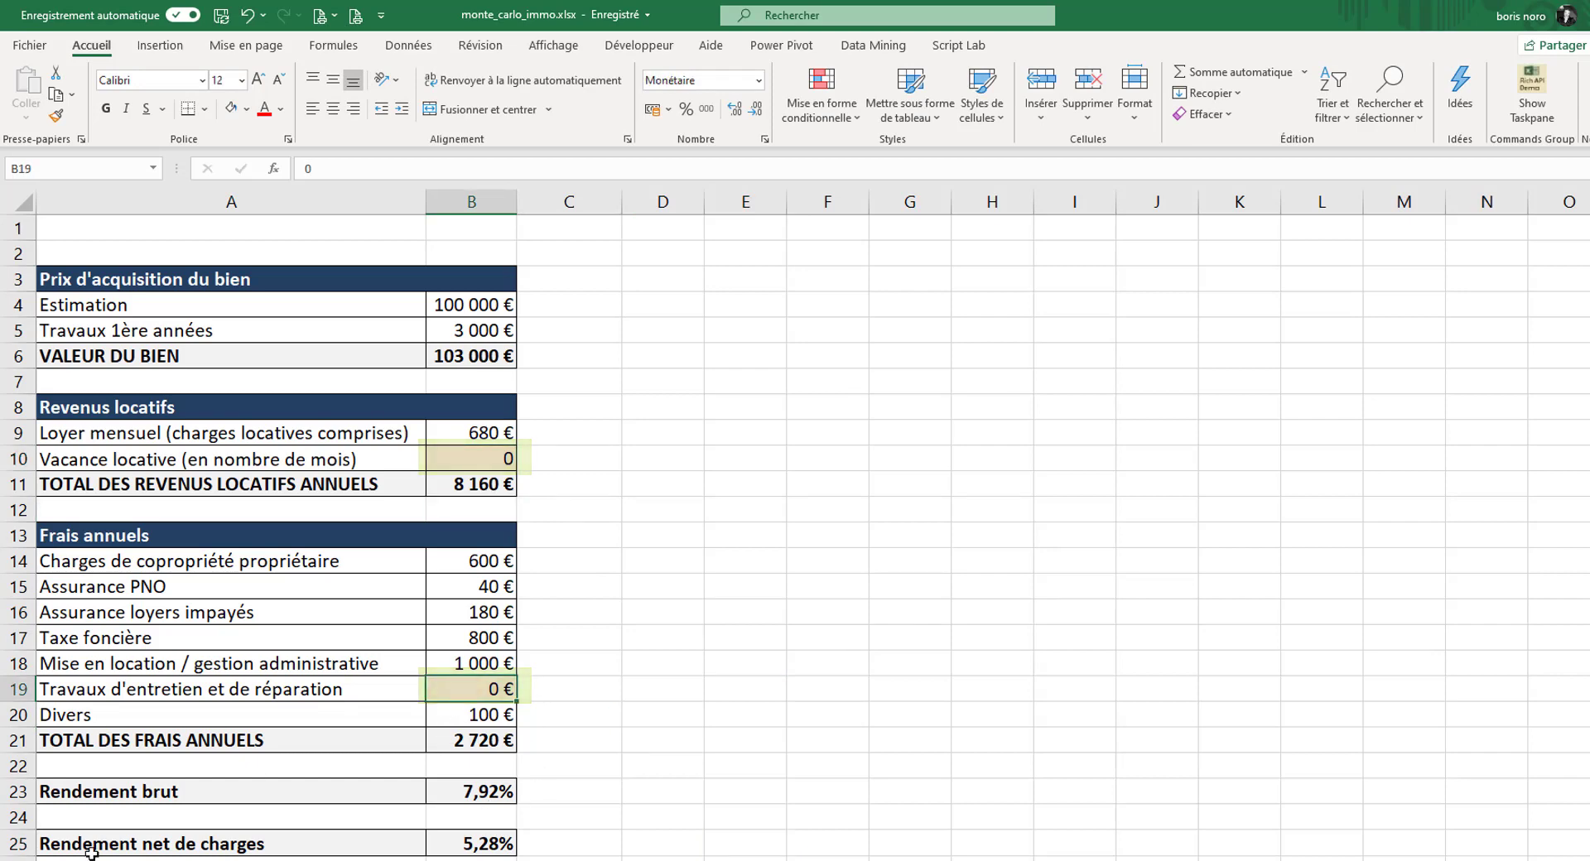
pyautogui.click(460, 841)
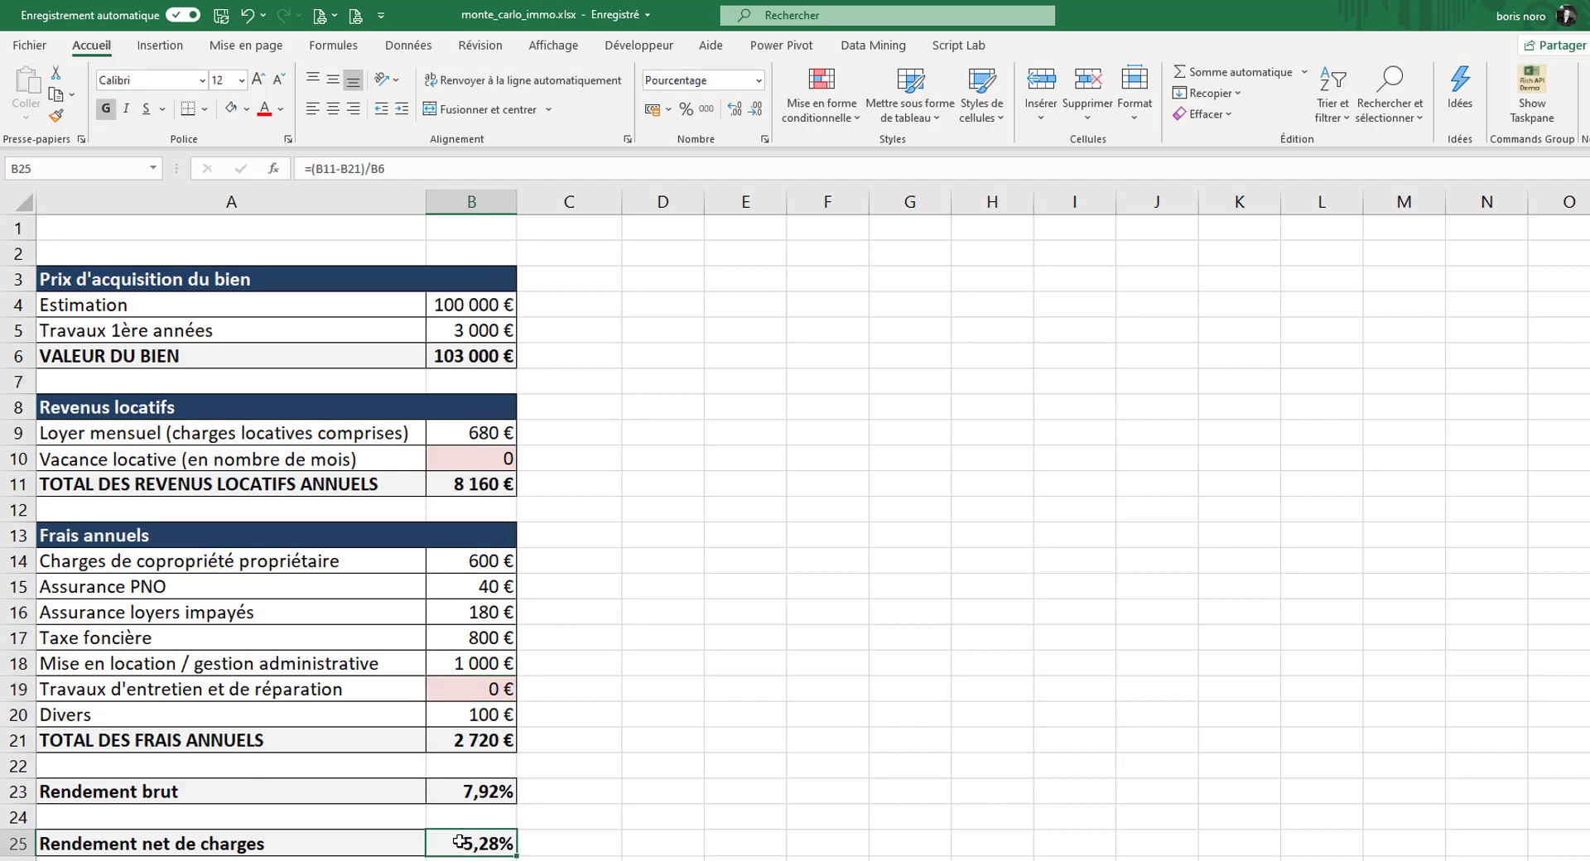
pyautogui.click(490, 485)
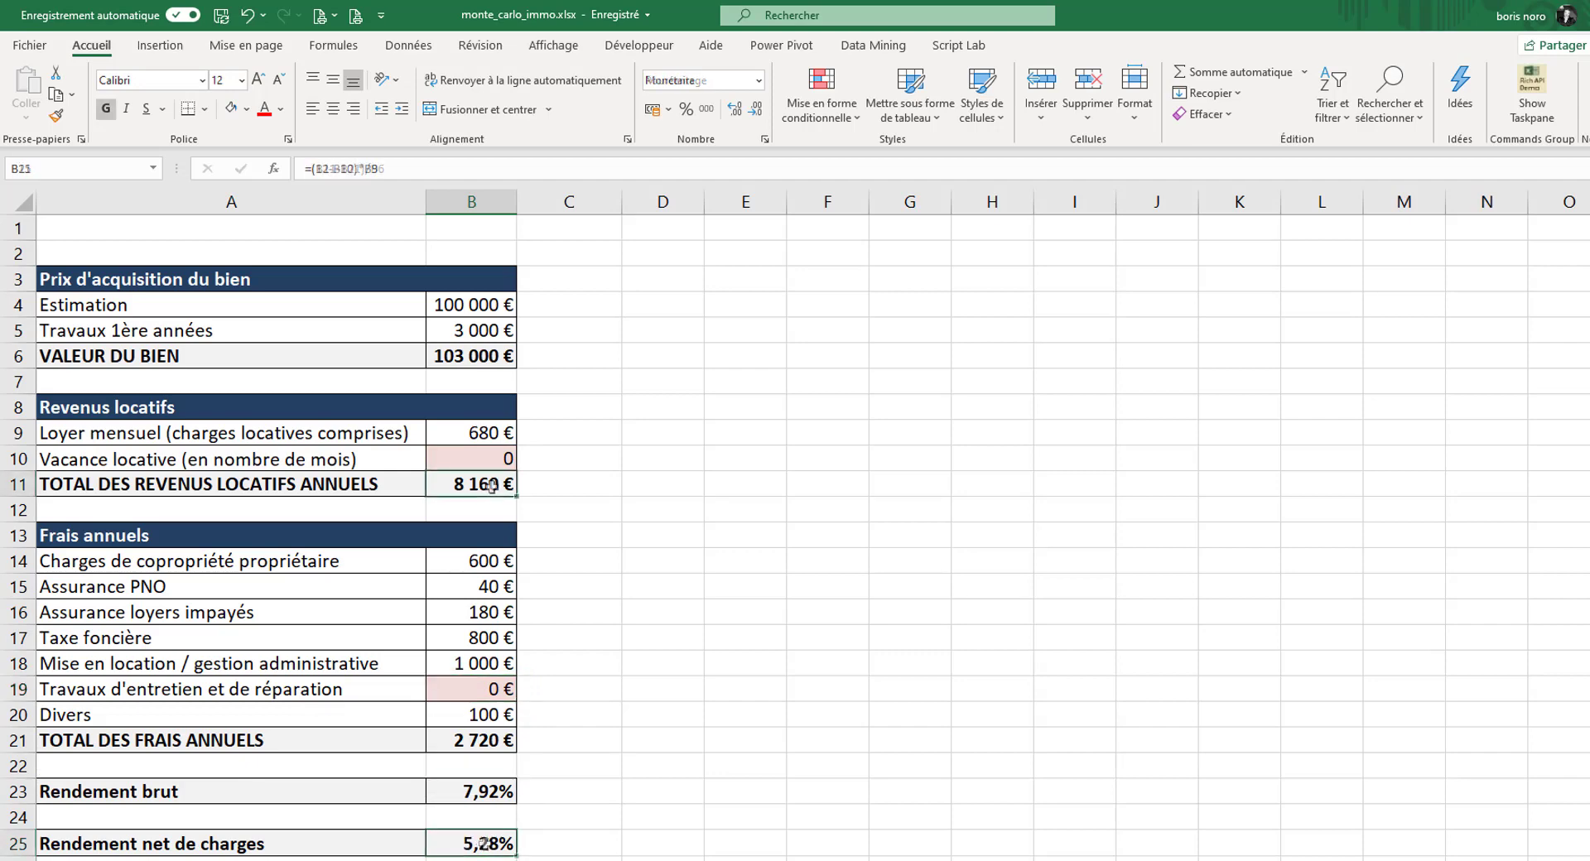
pyautogui.click(475, 742)
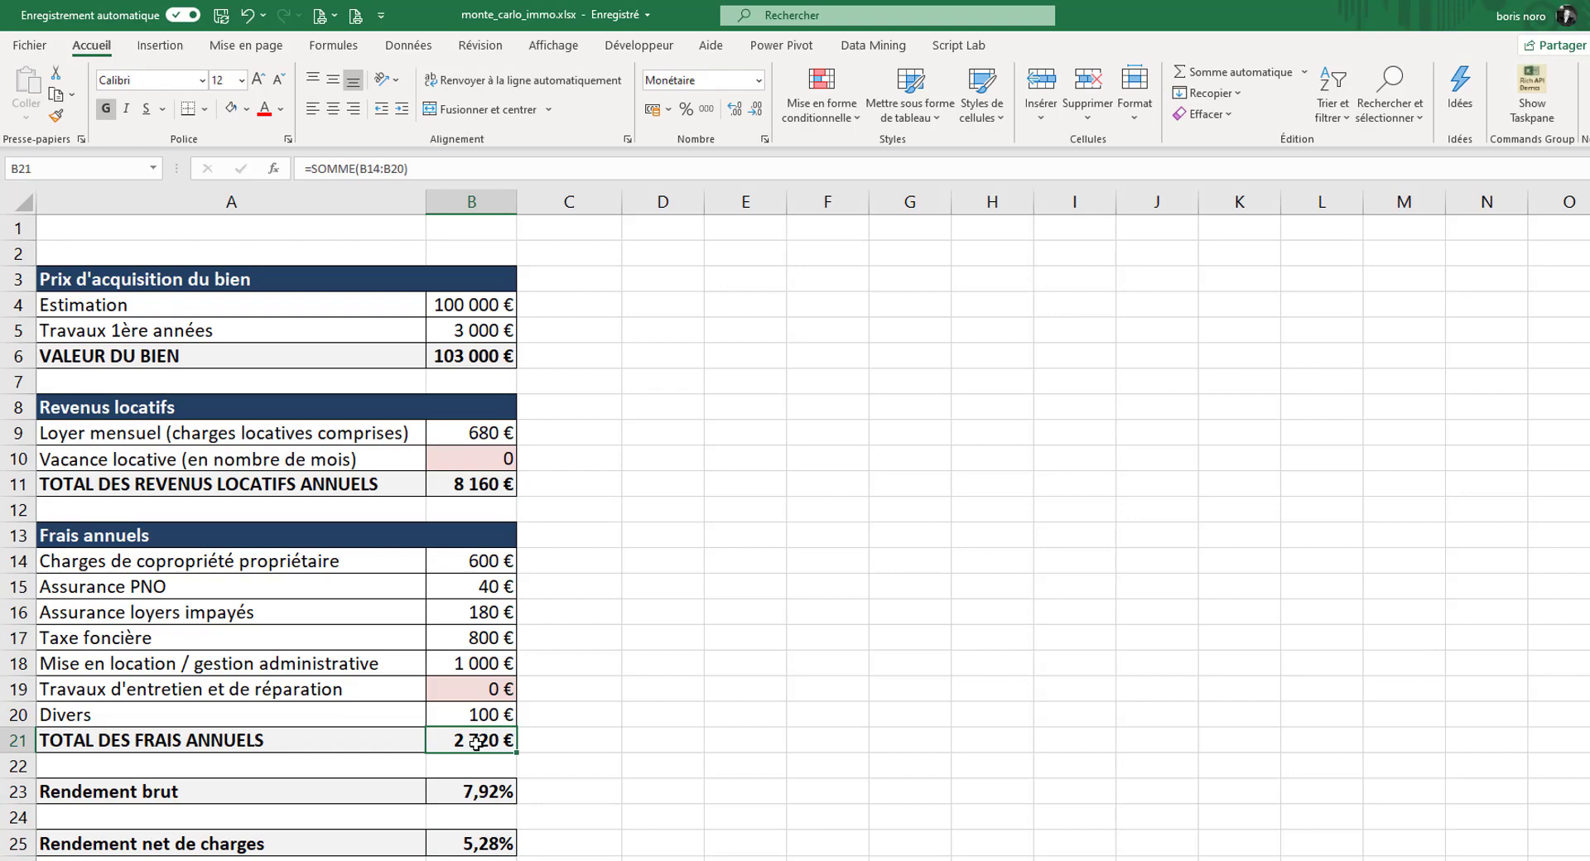
pyautogui.click(487, 364)
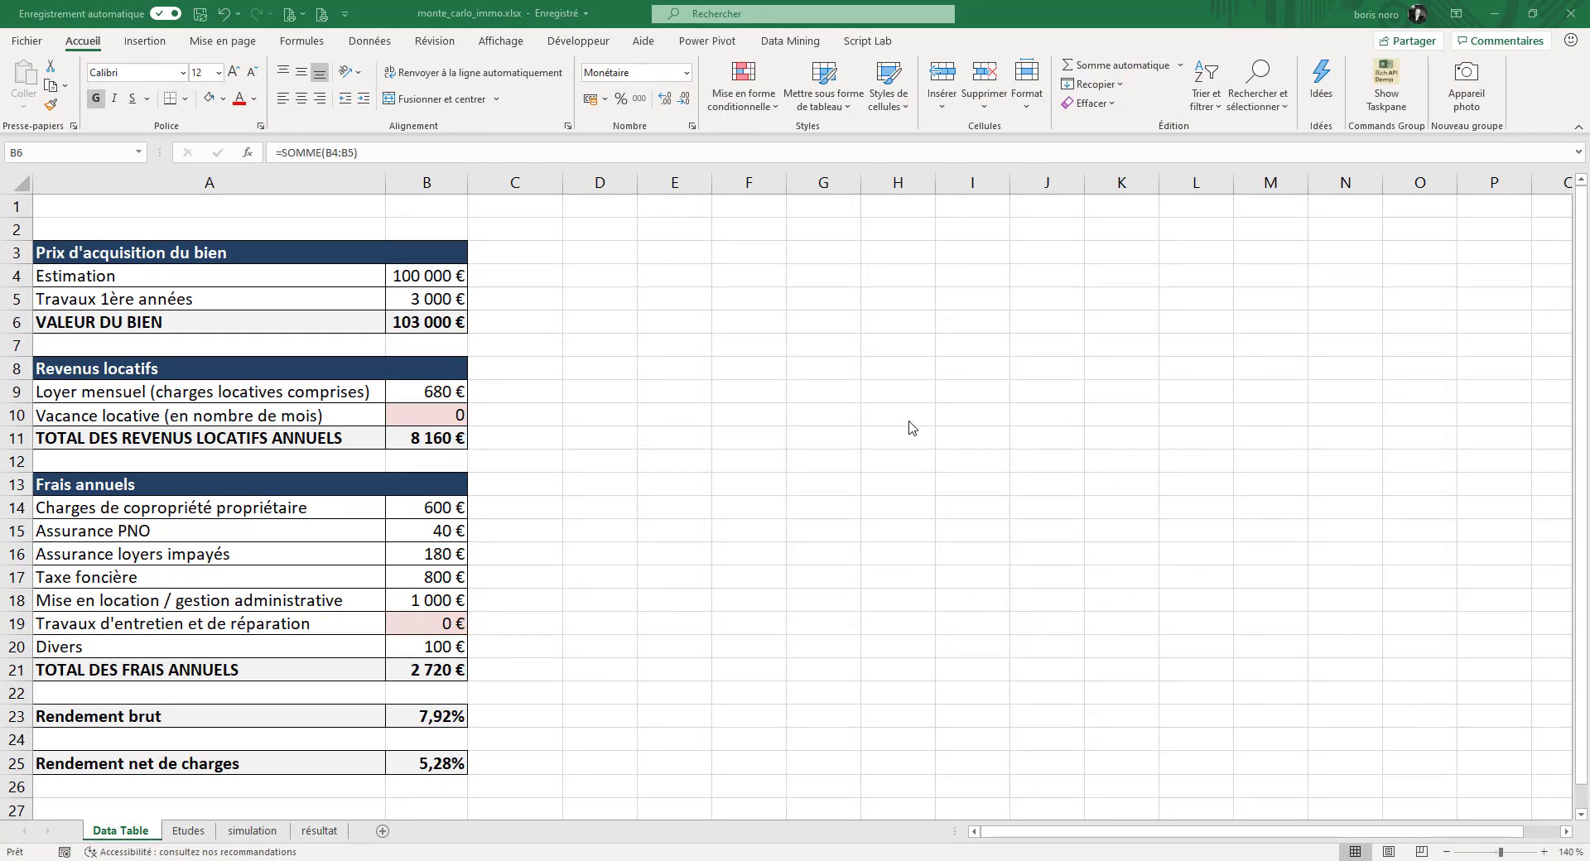
# - Review the vacance locative table on the Etudes sheet, comparing each number of vacant months with its frequency
pyautogui.click(189, 831)
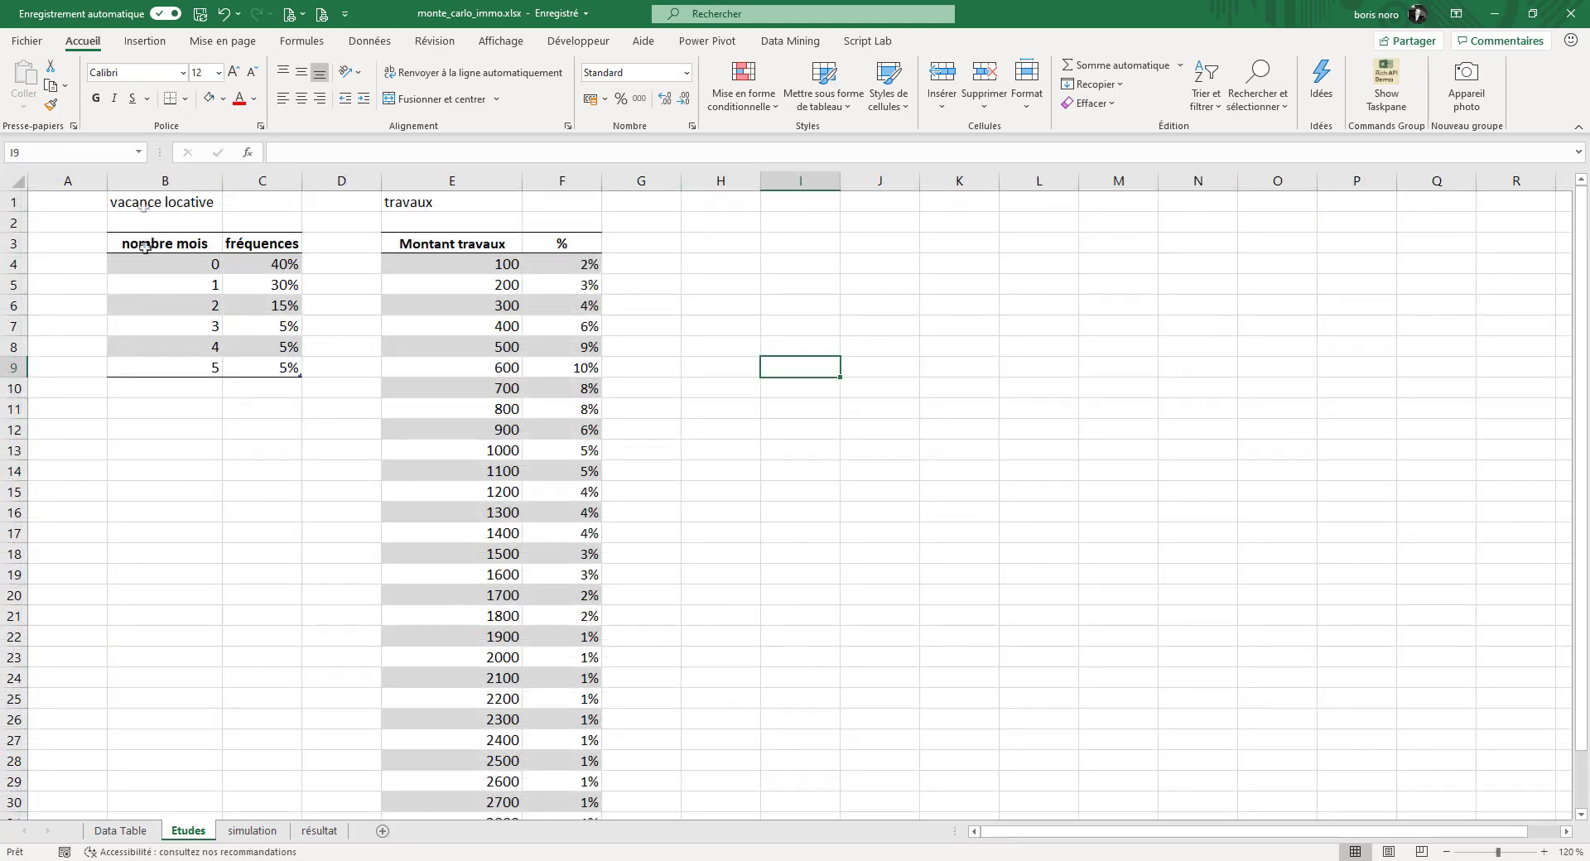
pyautogui.click(144, 203)
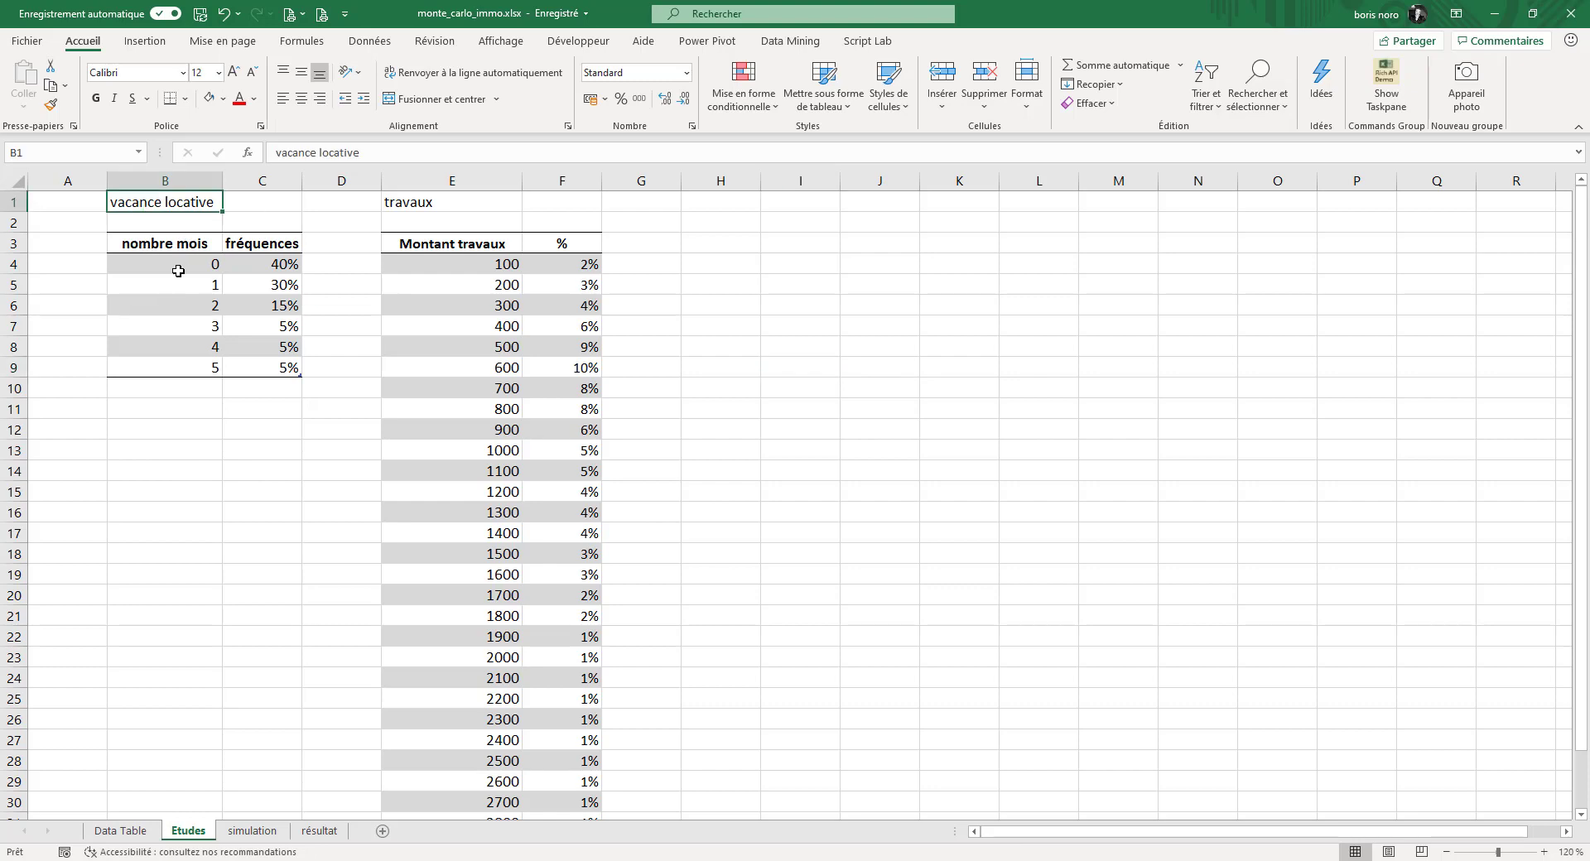
pyautogui.moveTo(177, 269); pyautogui.dragTo(249, 364)
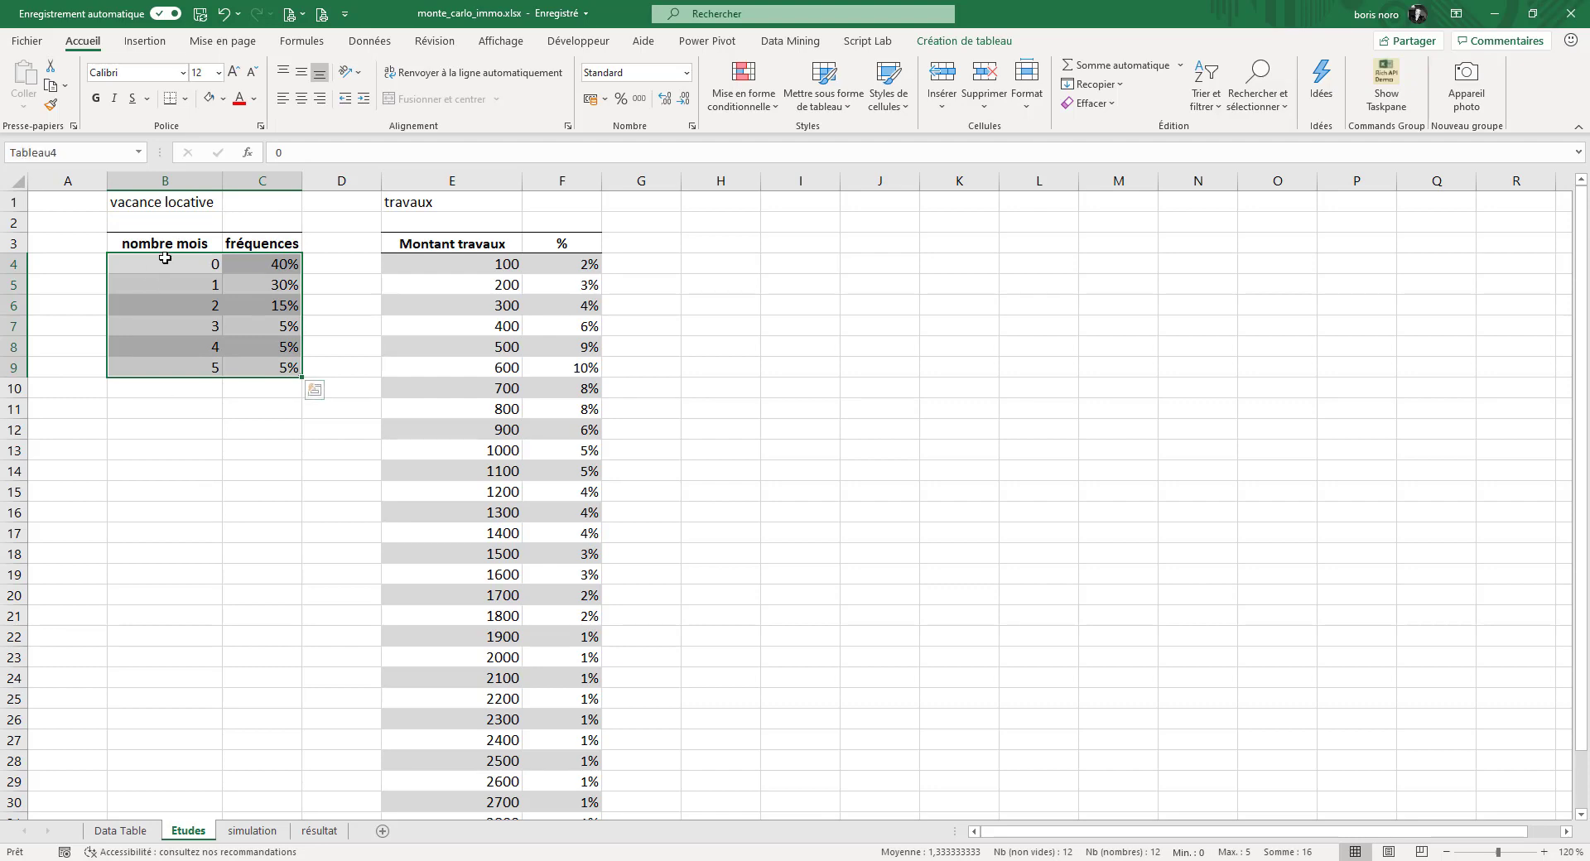
pyautogui.press('Right')
pyautogui.press('Left')
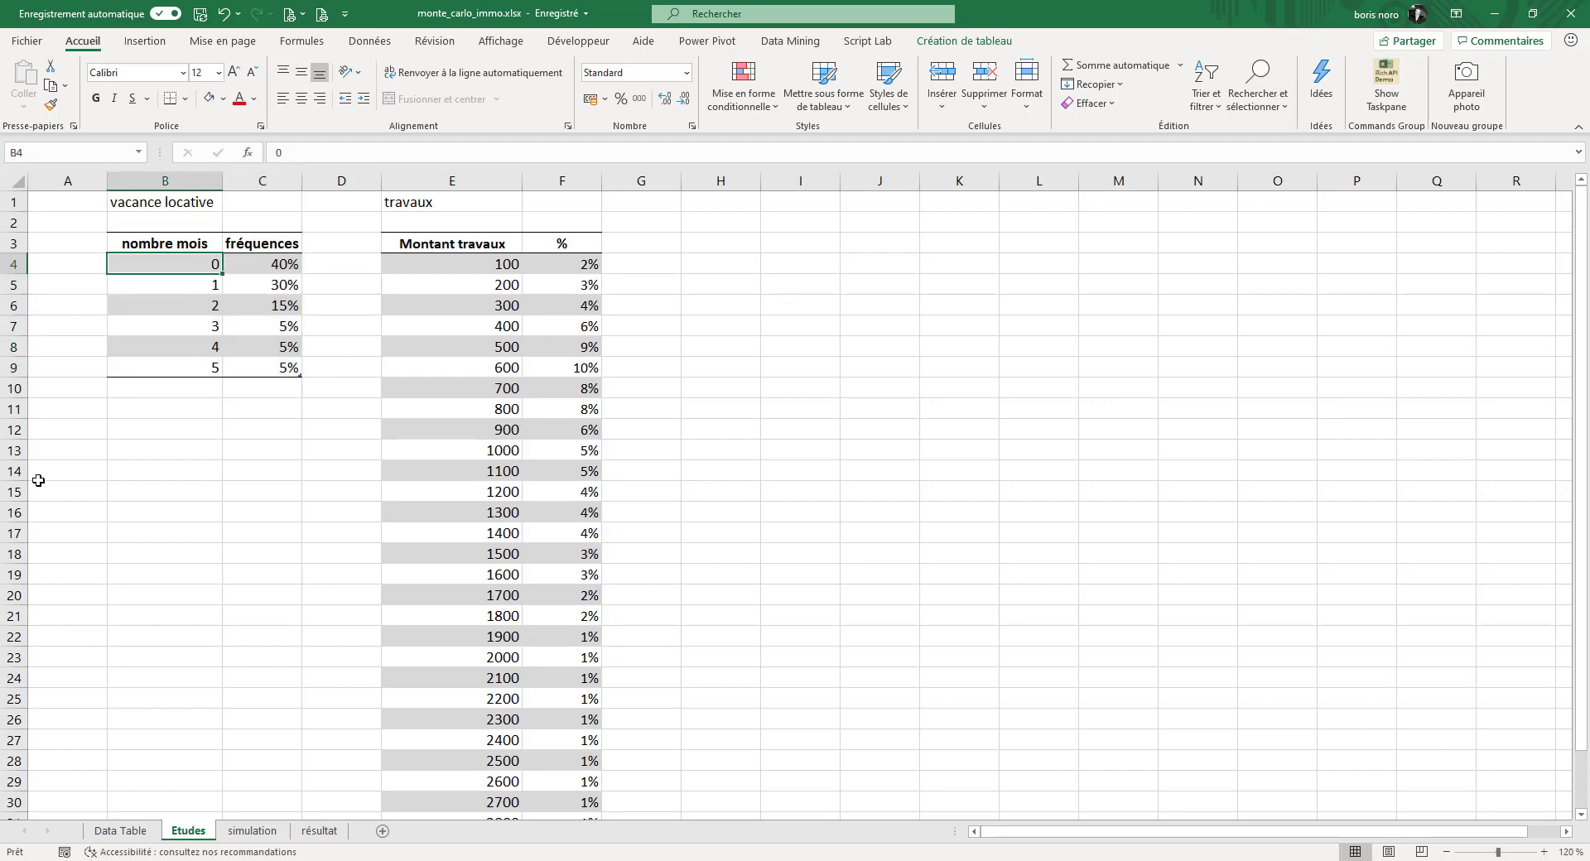
pyautogui.click(255, 290)
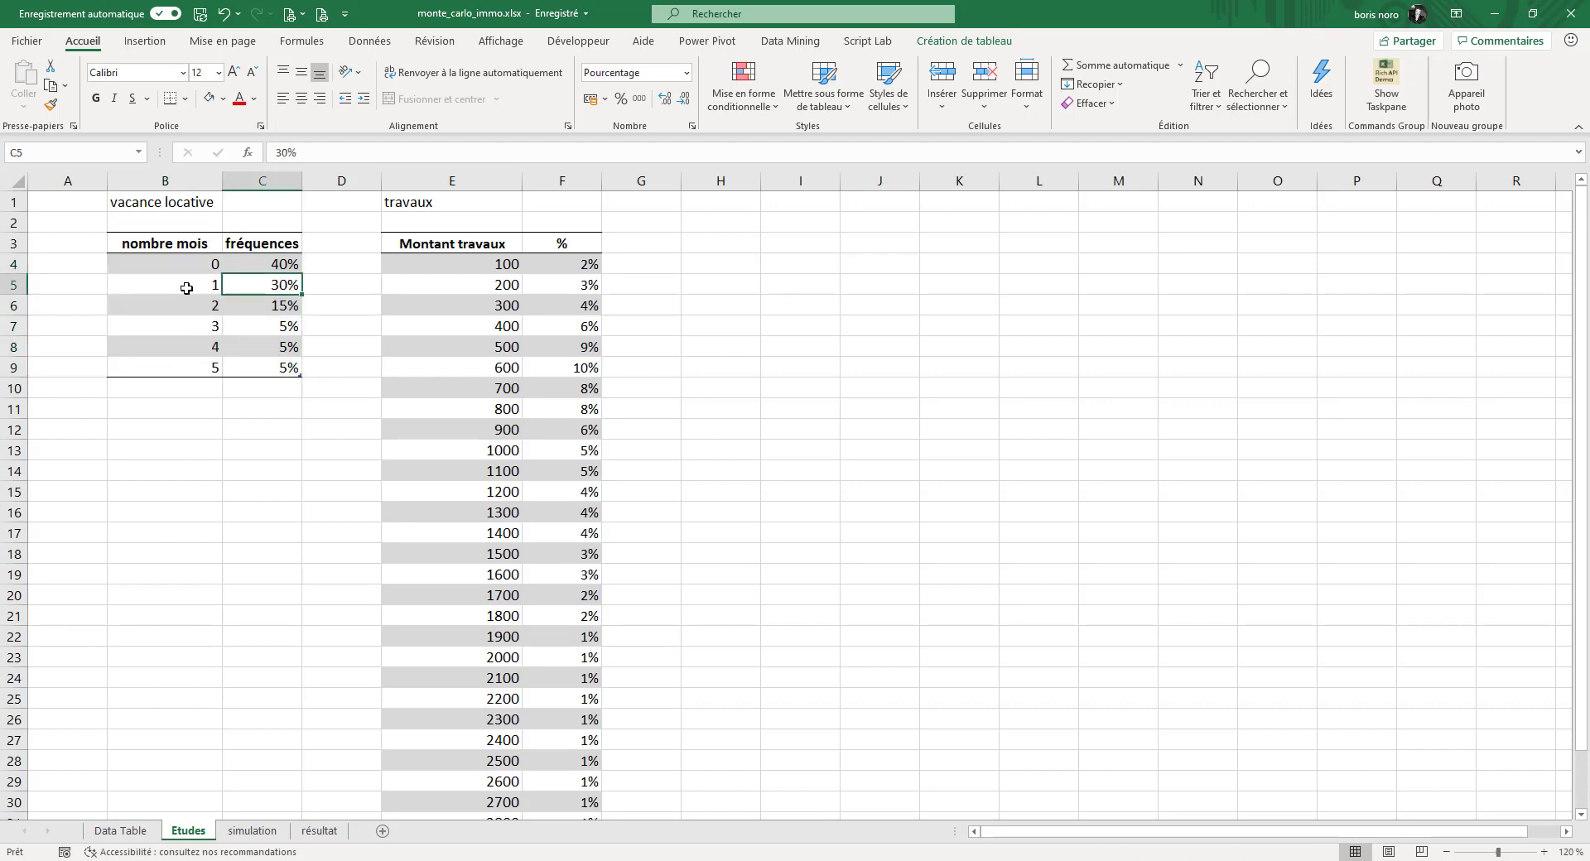
pyautogui.click(184, 288)
pyautogui.click(271, 306)
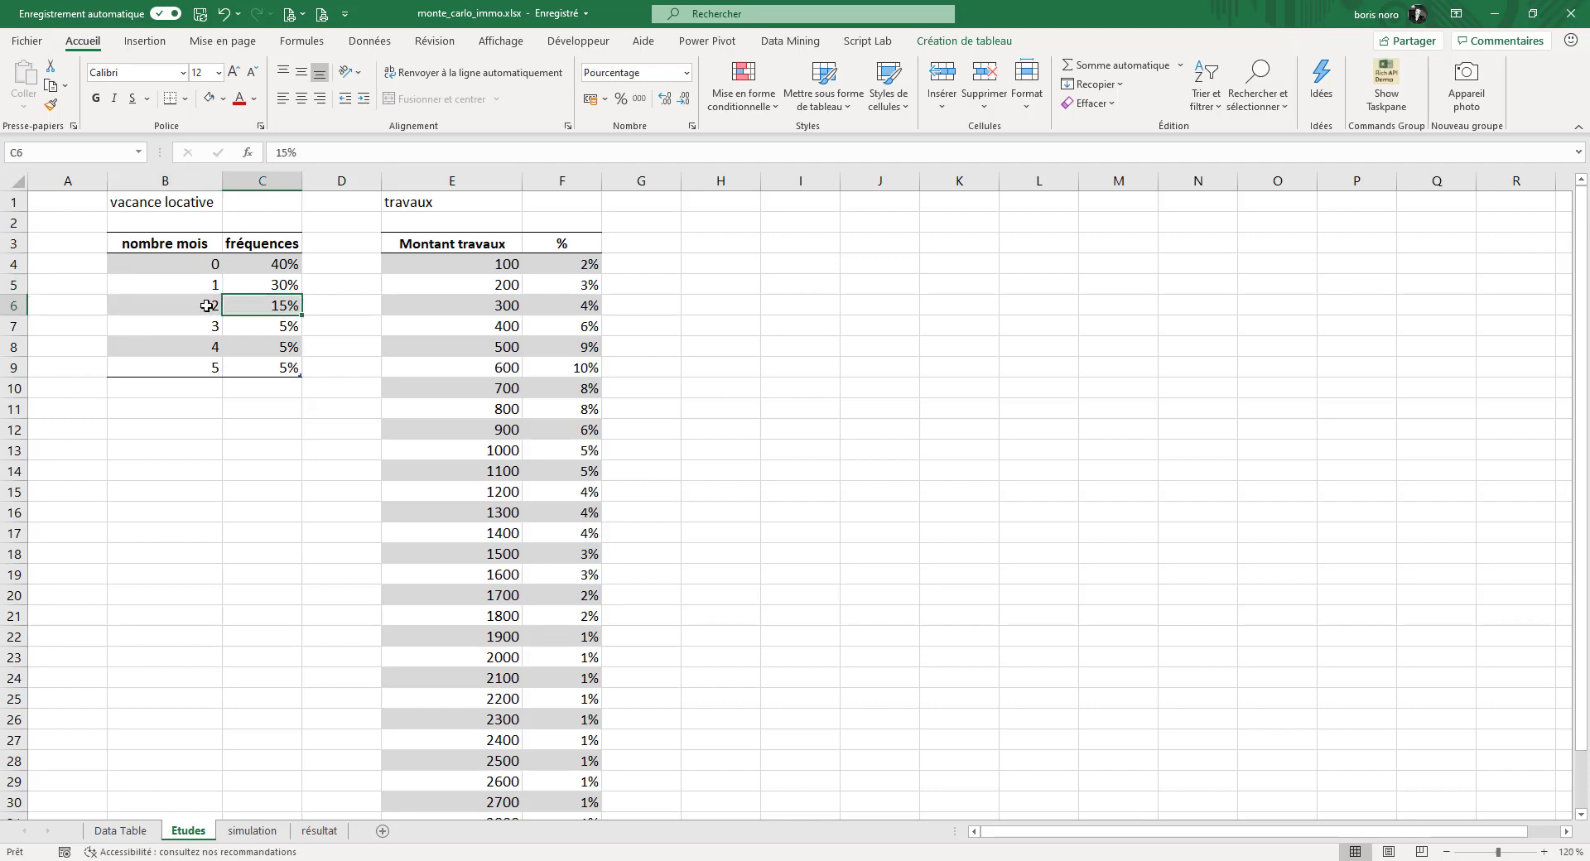
pyautogui.click(207, 306)
pyautogui.moveTo(255, 326); pyautogui.dragTo(235, 378)
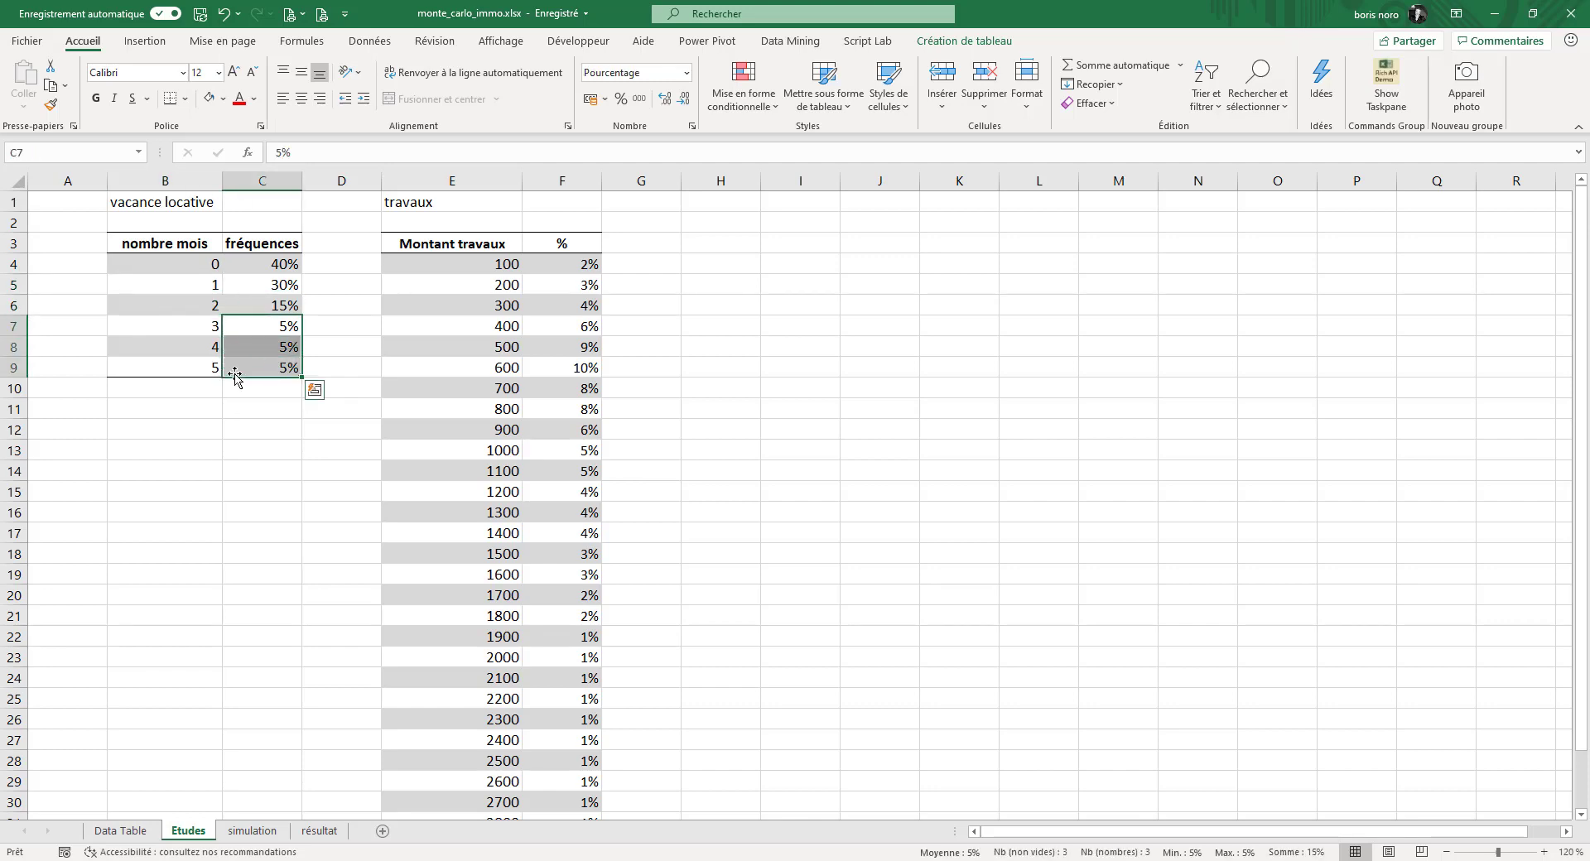
pyautogui.click(198, 366)
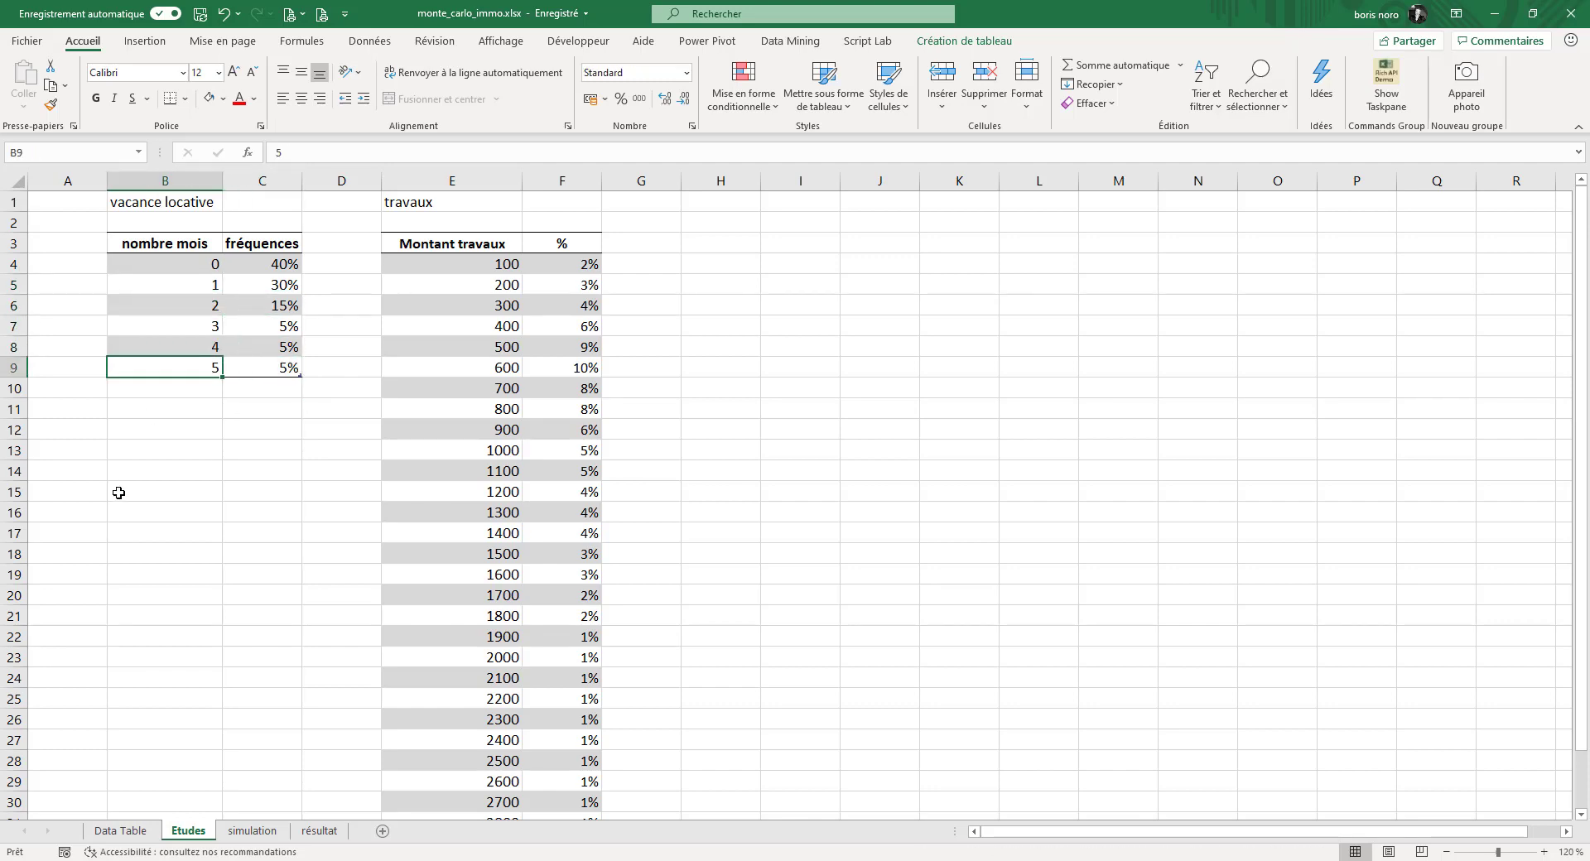
pyautogui.moveTo(275, 265); pyautogui.dragTo(274, 308)
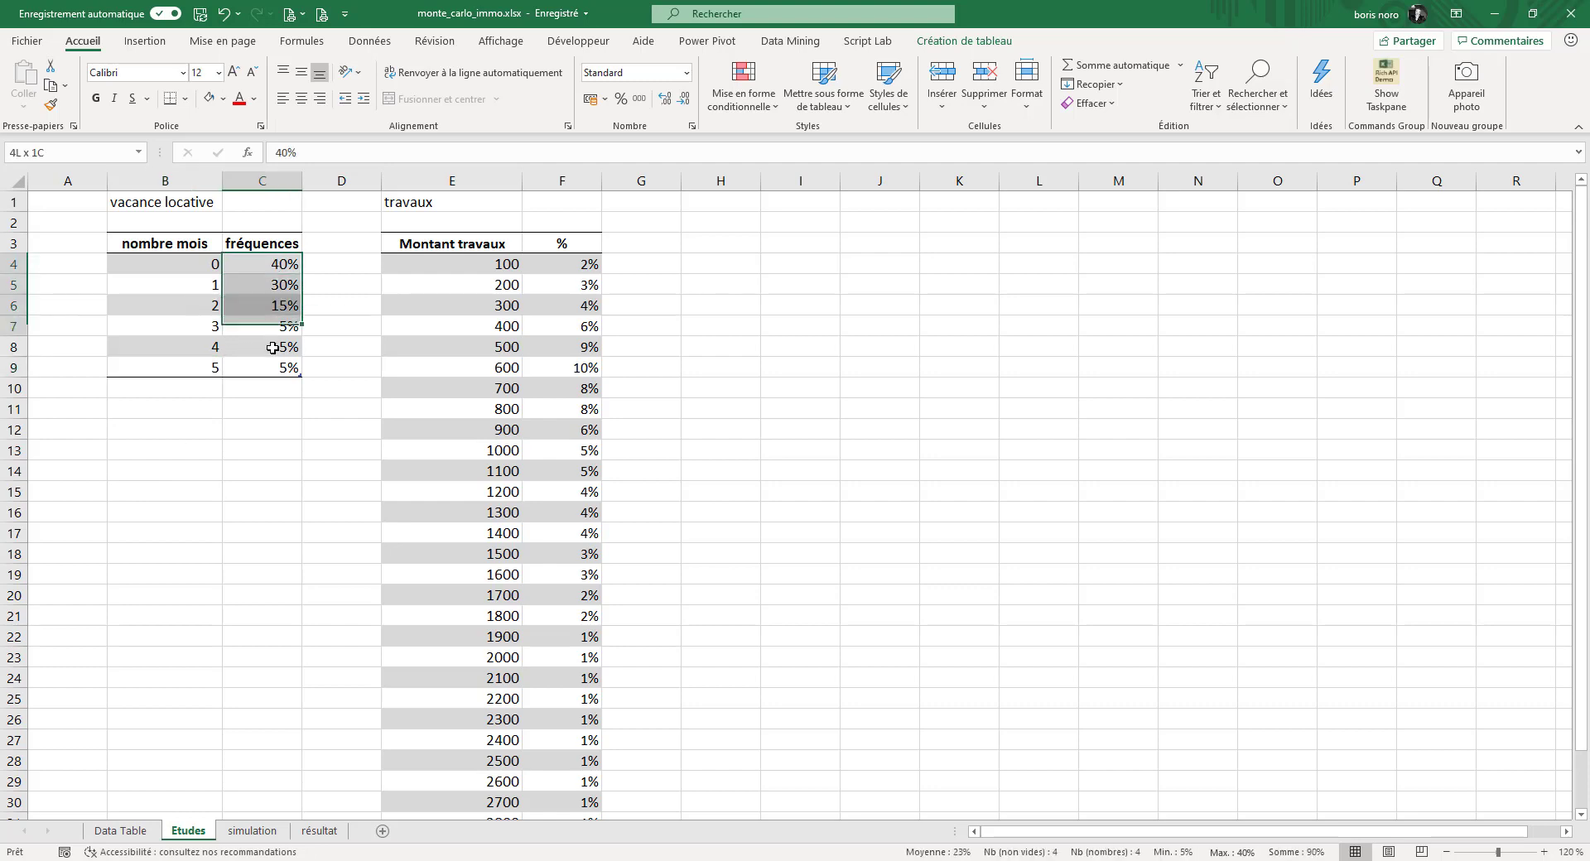
pyautogui.click(165, 471)
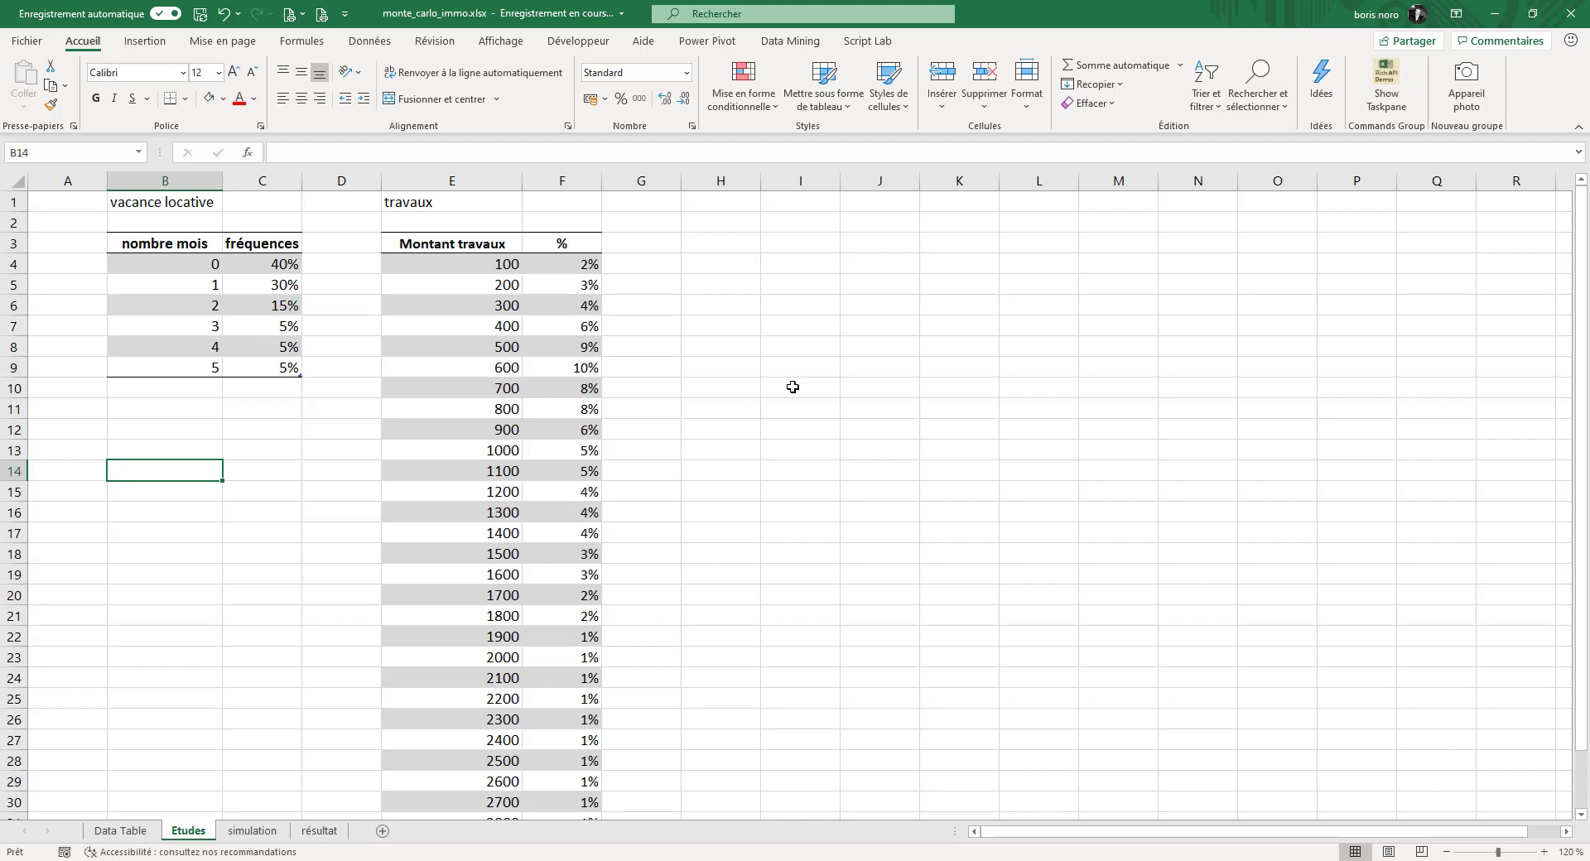
# - Look over the works amounts and percentages in the travaux table, and return to the nombre mois header
pyautogui.click(495, 265)
pyautogui.scroll(-2, 529, 347)
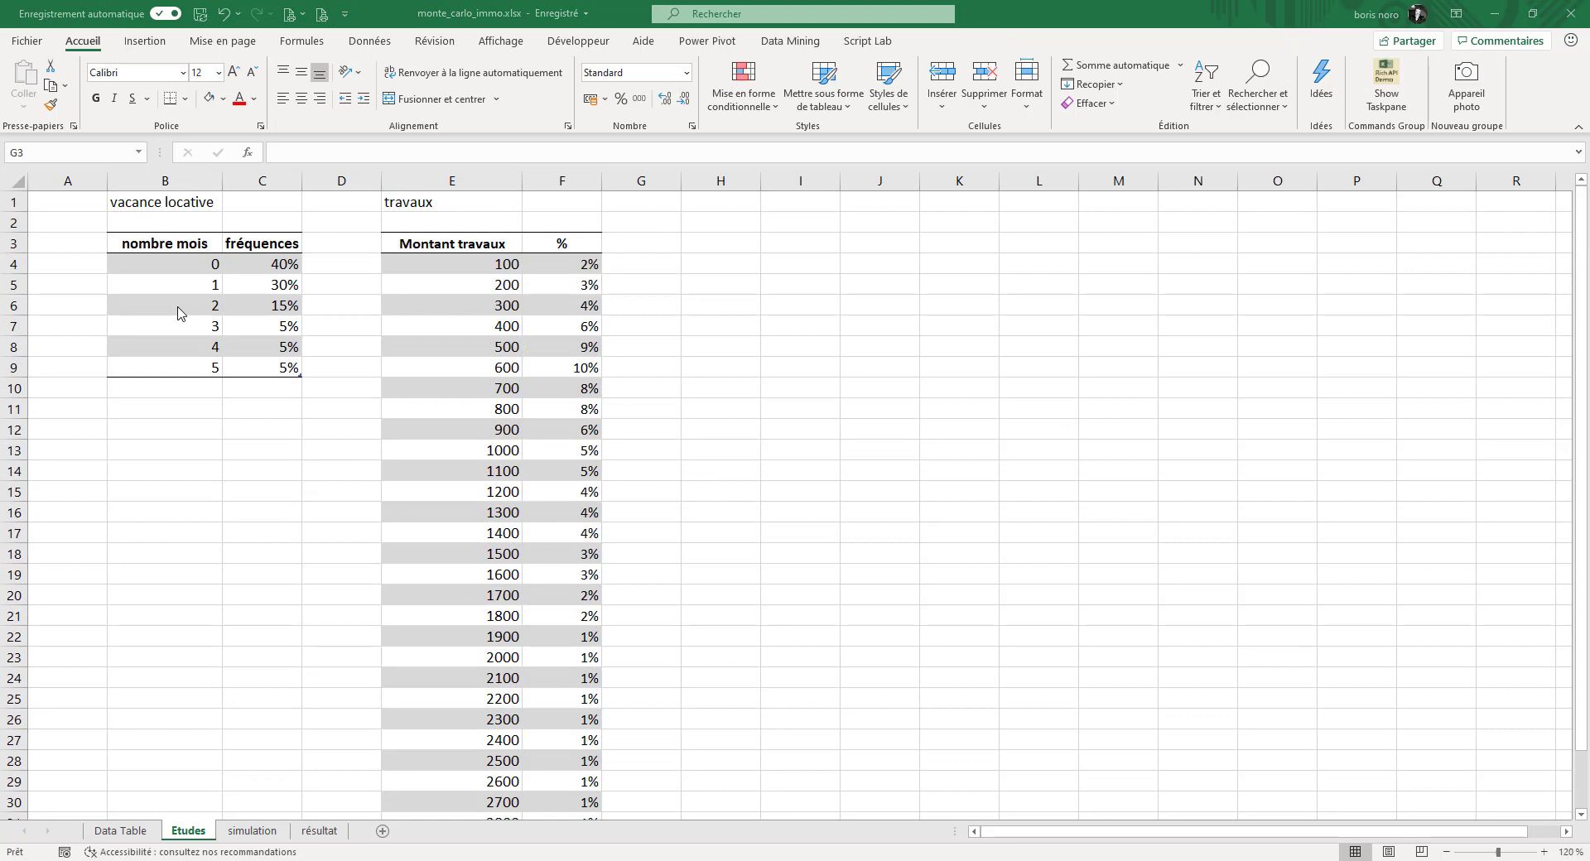
pyautogui.click(159, 244)
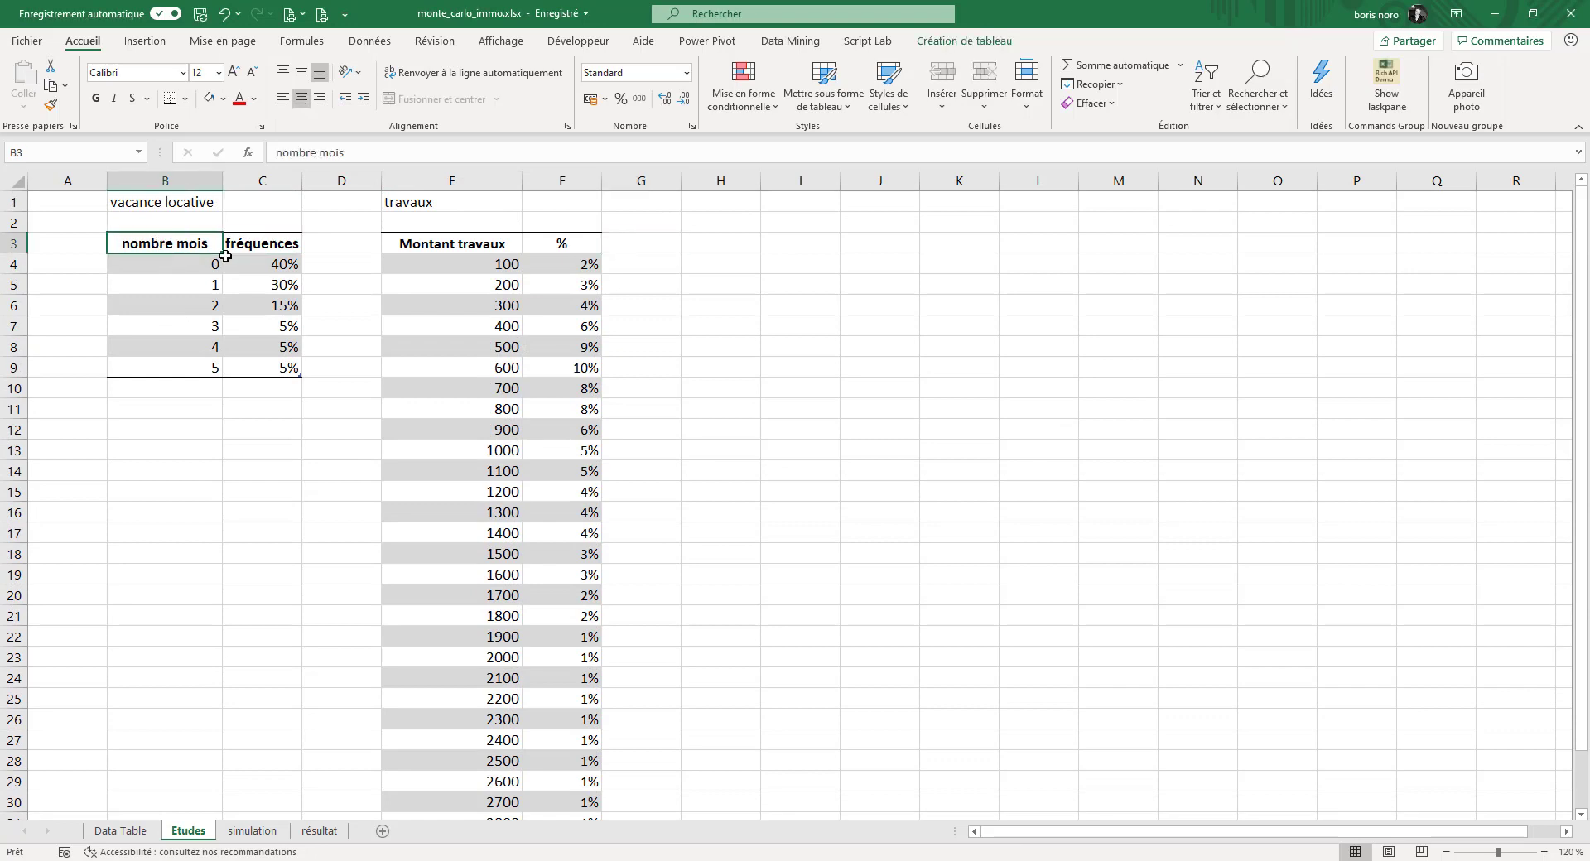
# - Go over the vacance locative table and the travaux table down to its last amount on the Etudes sheet
pyautogui.moveTo(225, 256); pyautogui.dragTo(258, 368)
pyautogui.click(506, 248)
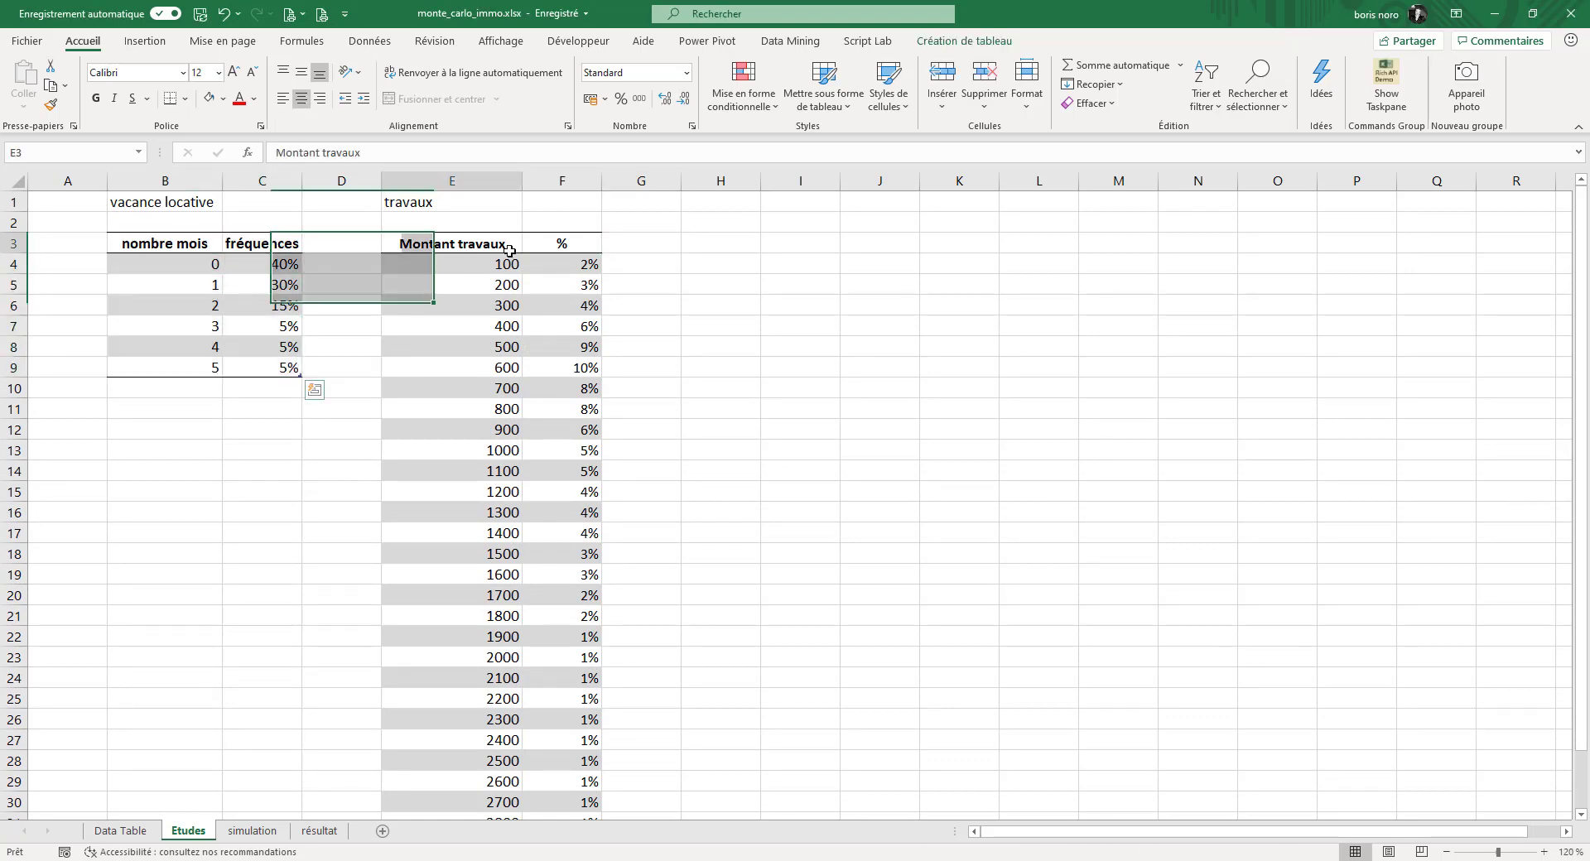
pyautogui.moveTo(509, 251); pyautogui.dragTo(522, 794)
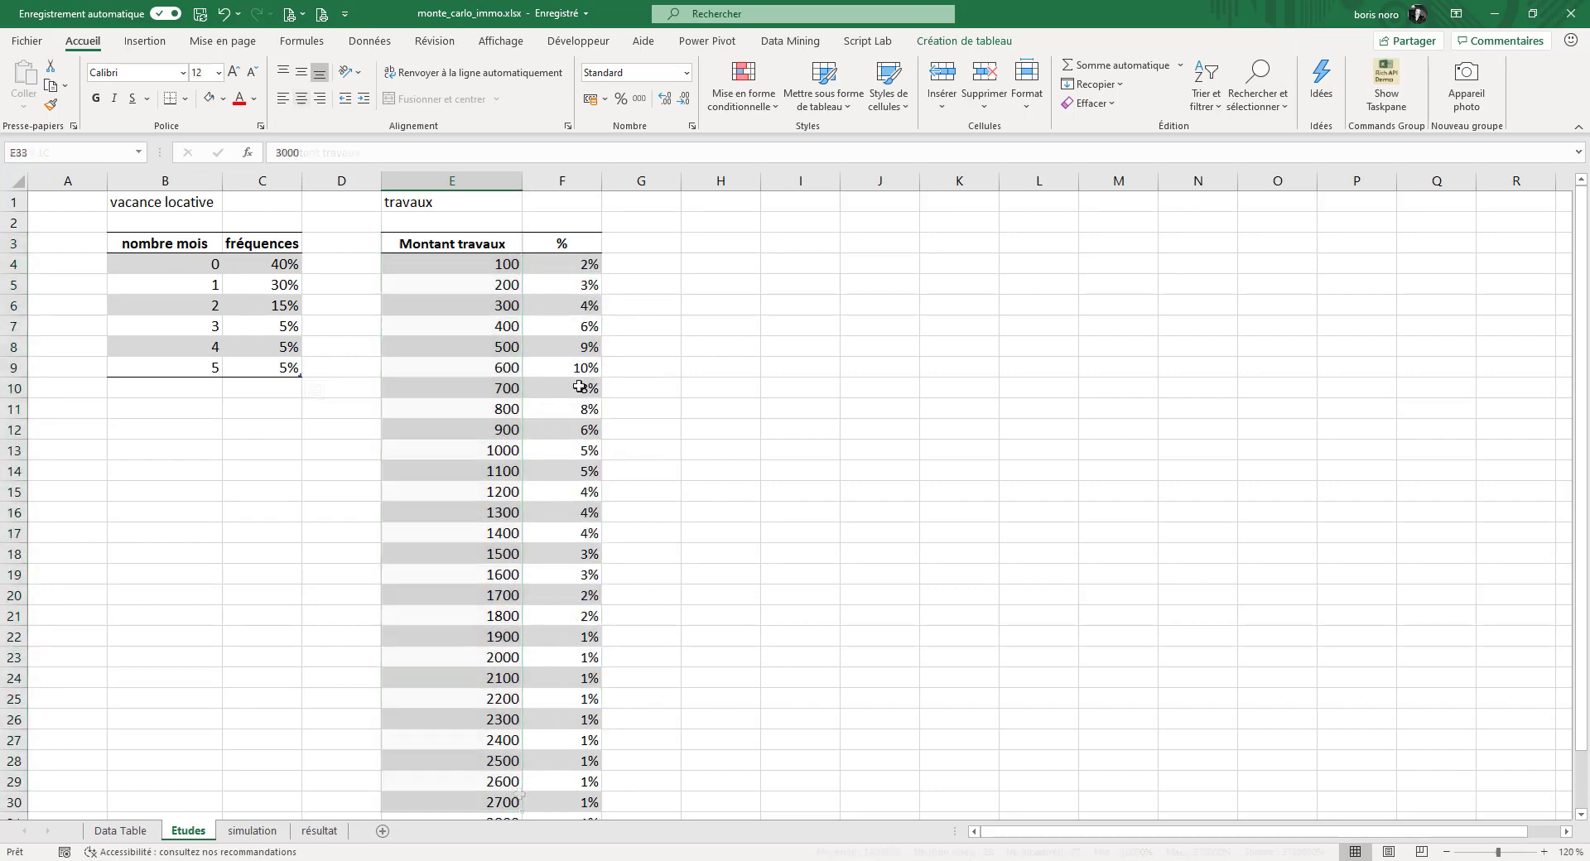
pyautogui.click(792, 306)
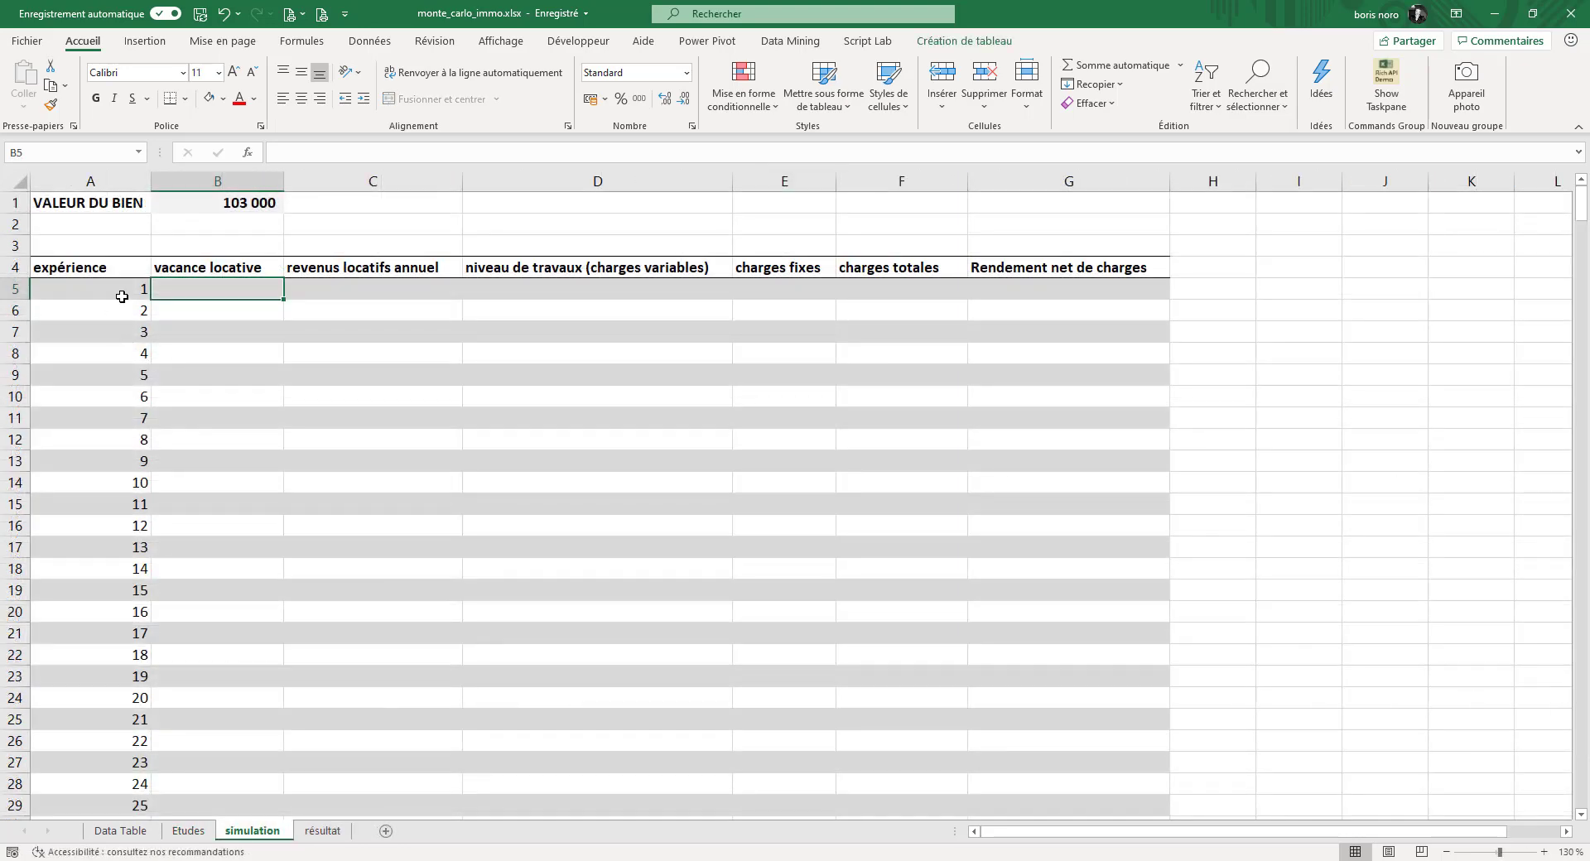
# - Review the simulation sheet's experiment rows through to the last one, plus the vacance locative and niveau de travaux columns
pyautogui.scroll(-20, 122, 296)
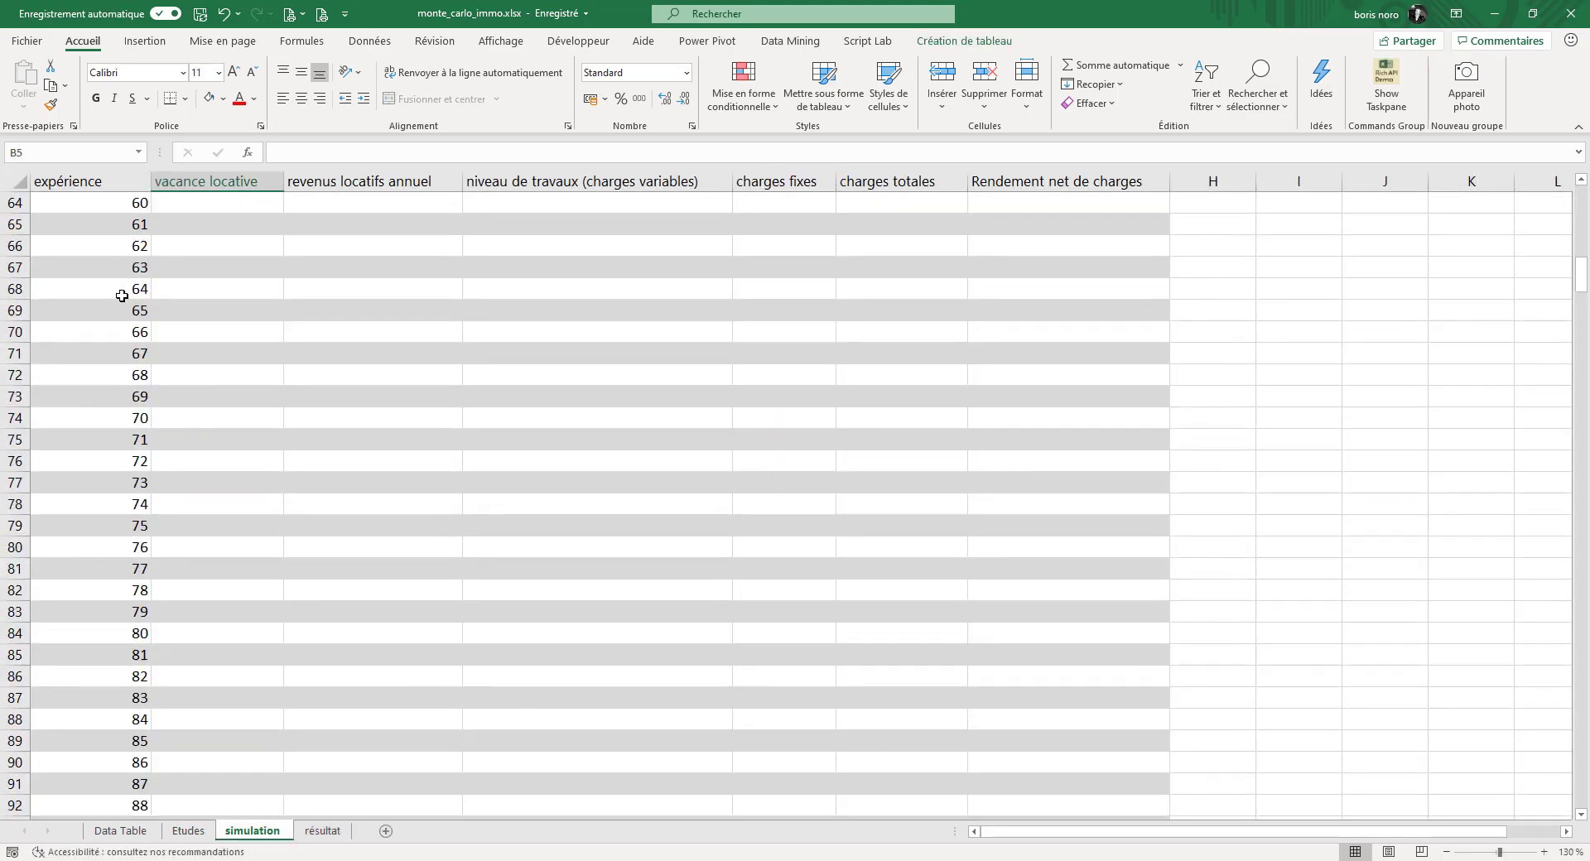
pyautogui.click(122, 296)
pyautogui.hotkey('ctrl', 'Down')
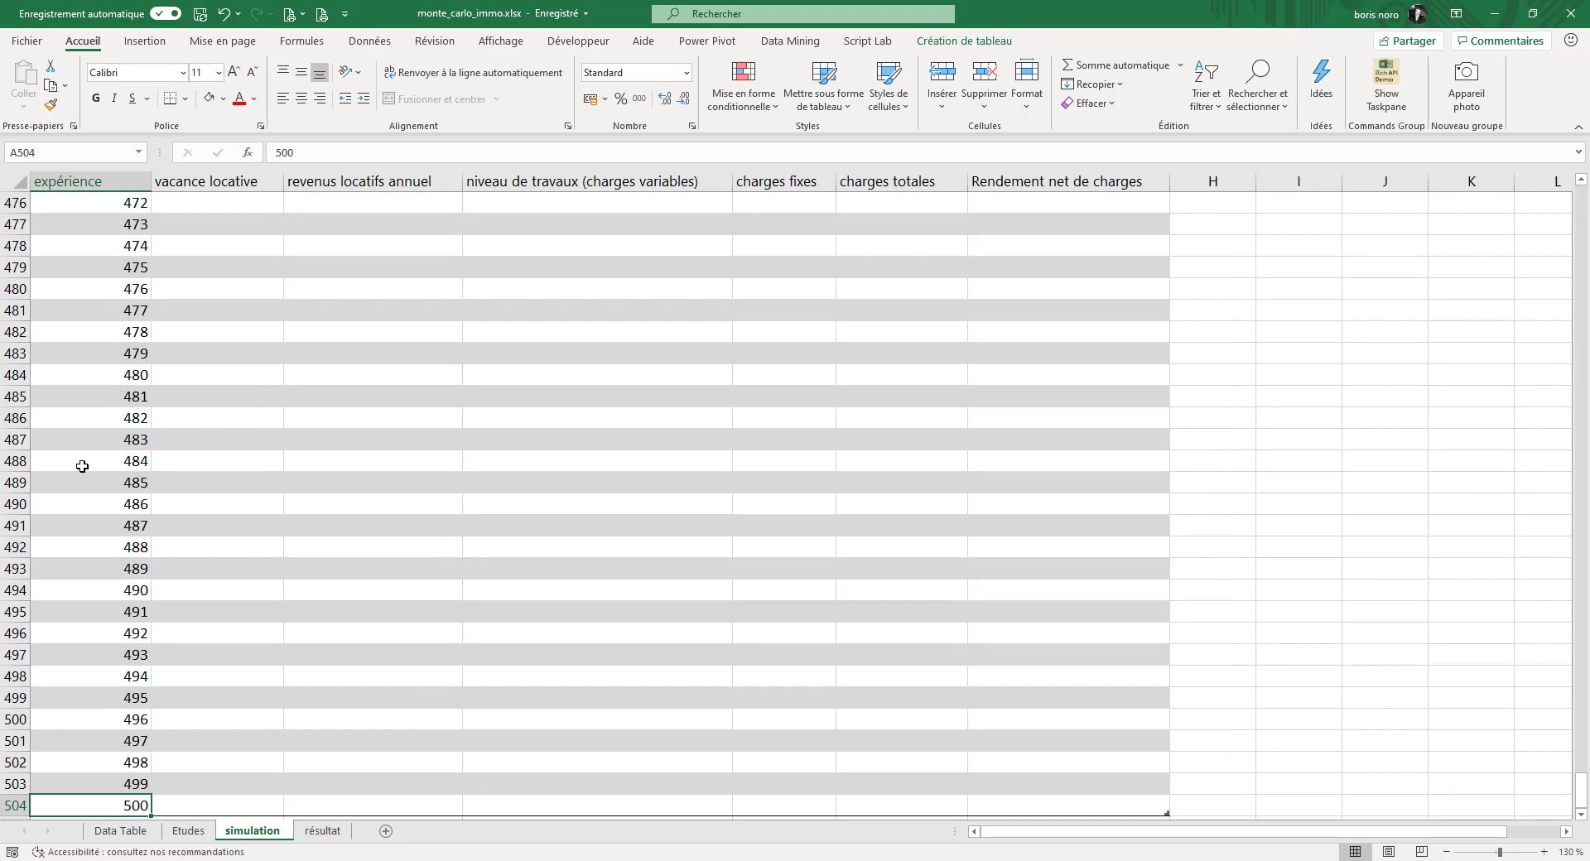
pyautogui.scroll(20, 82, 466)
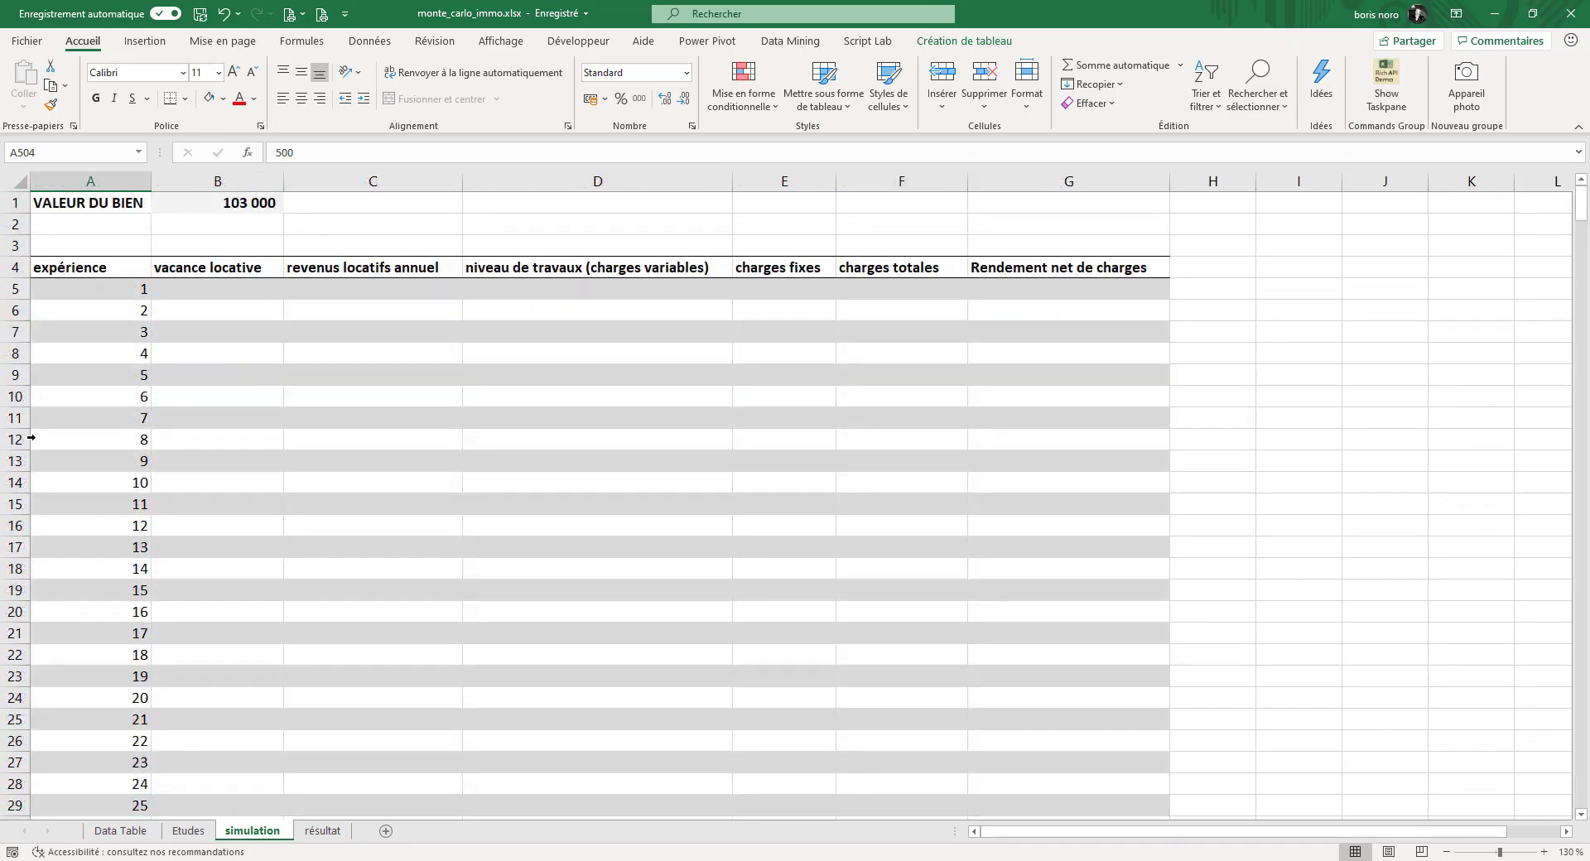
pyautogui.click(95, 273)
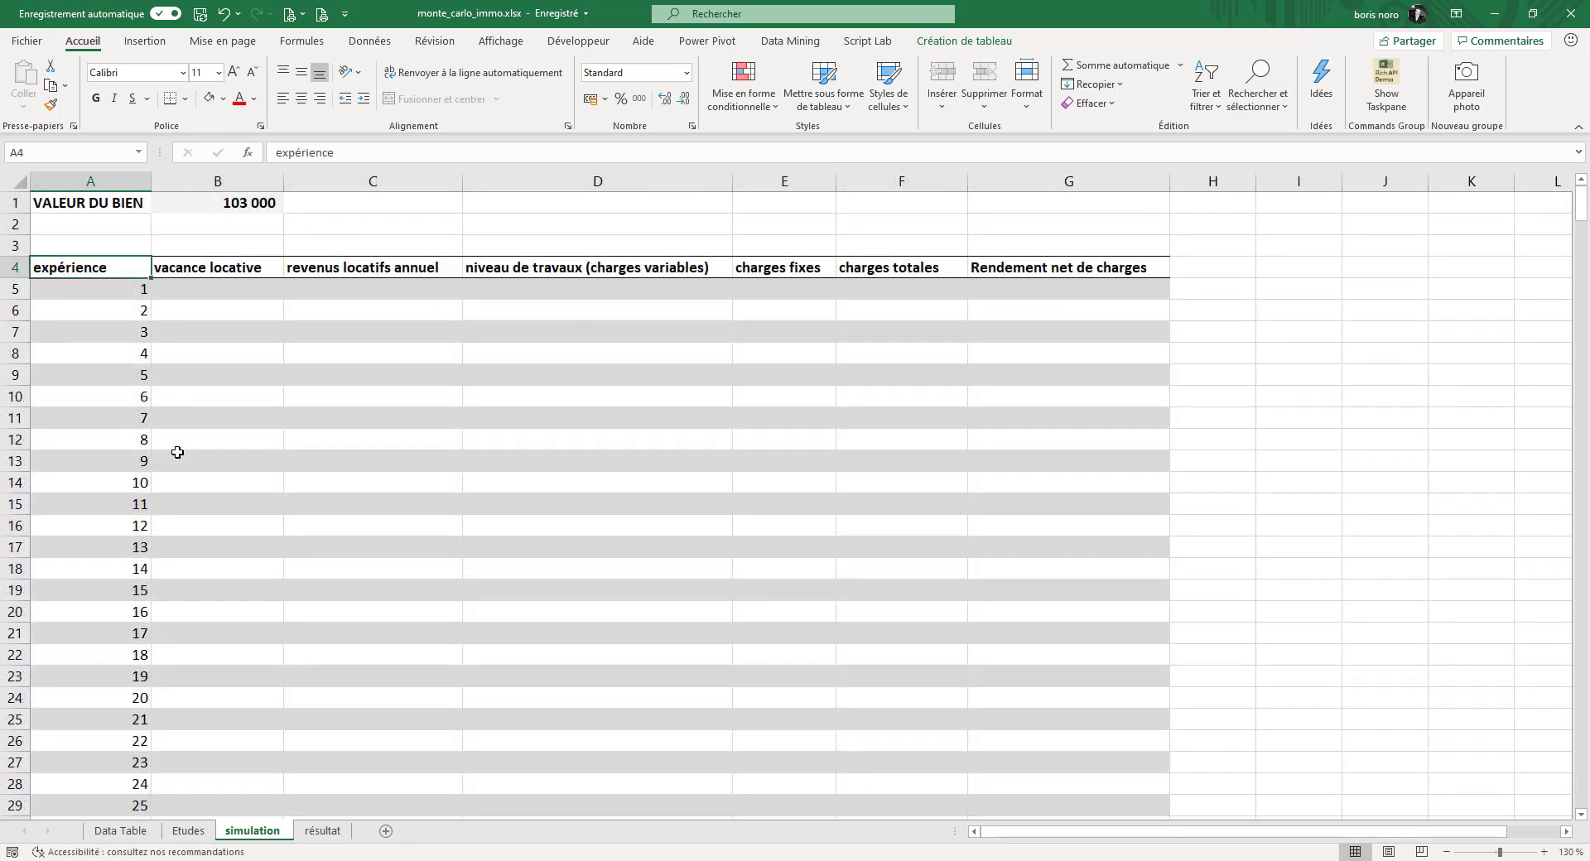
pyautogui.click(231, 263)
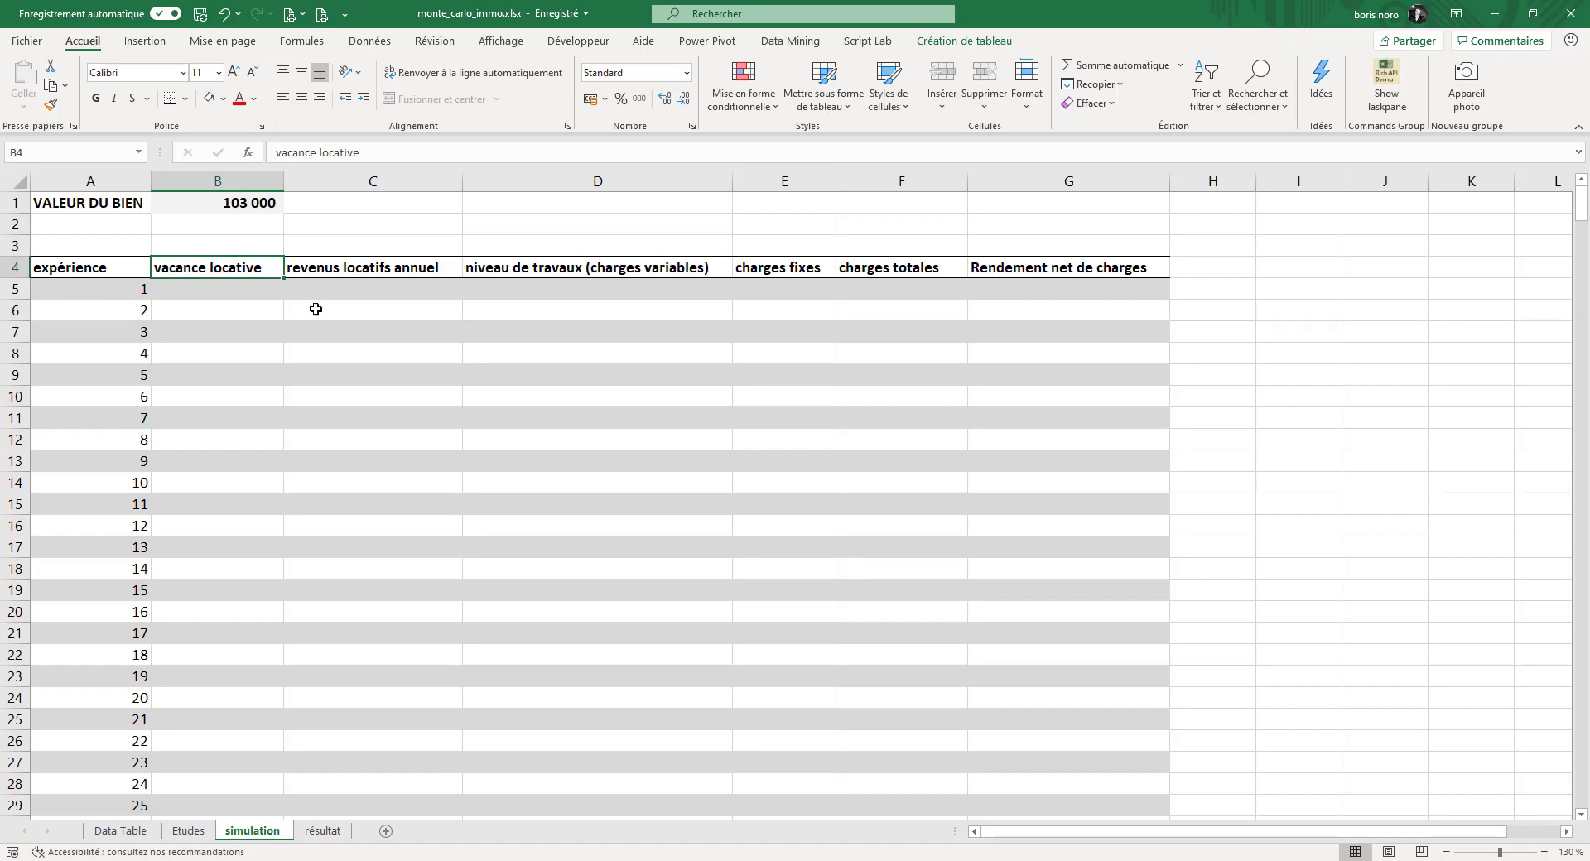
pyautogui.keyDown('ctrl'); pyautogui.click(649, 268); pyautogui.keyUp('ctrl')
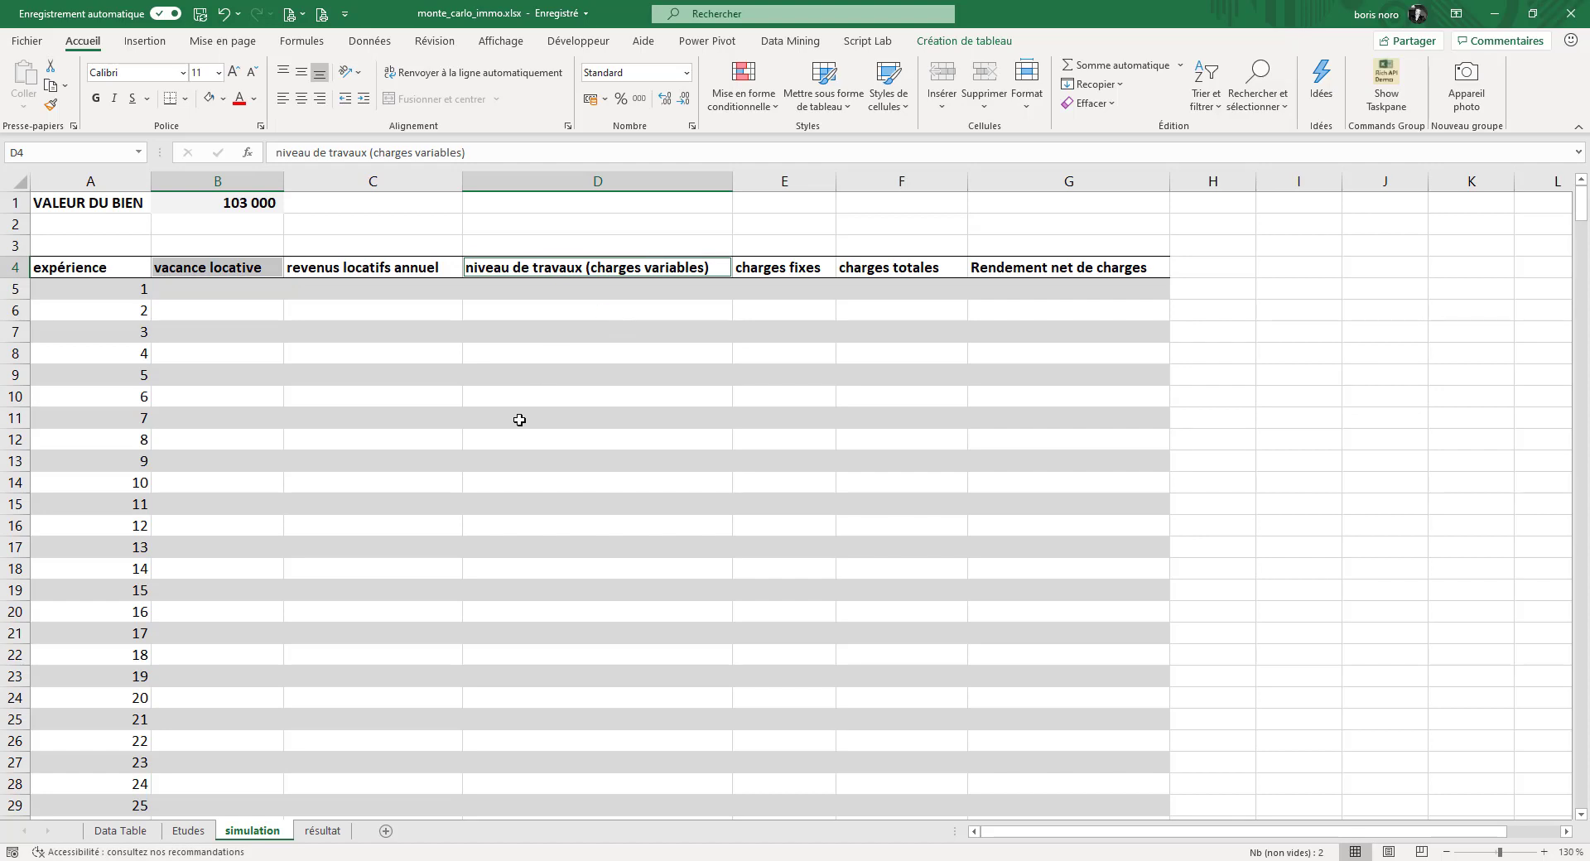
pyautogui.hotkey('alt', 'Tab')
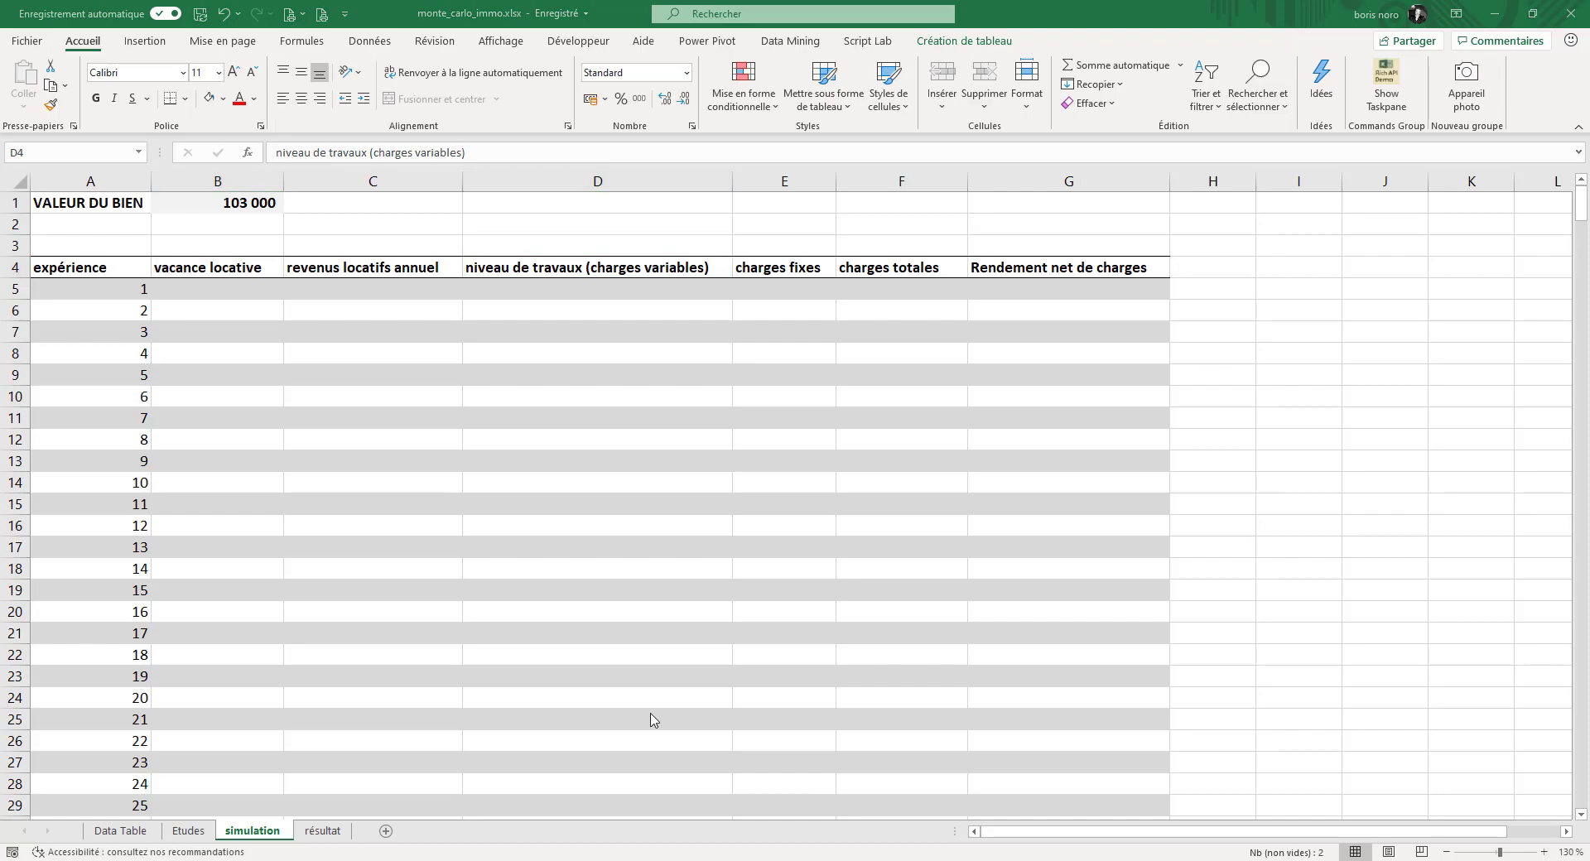
# - Check in the Excel add-in options that Analysis ToolPak is enabled, and confirm the add-in list
pyautogui.click(370, 42)
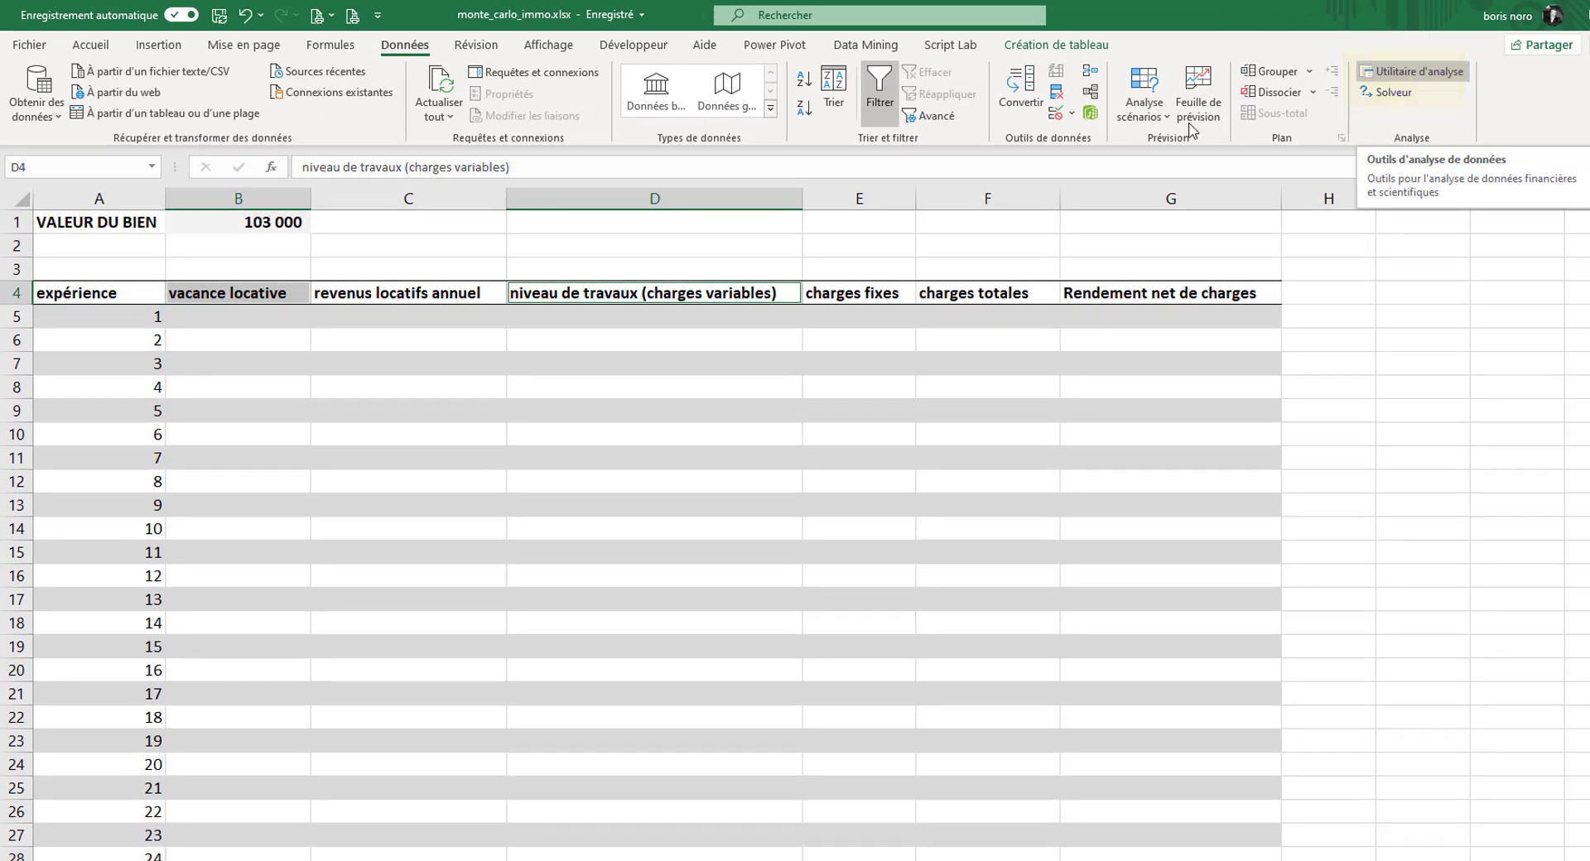
pyautogui.click(29, 51)
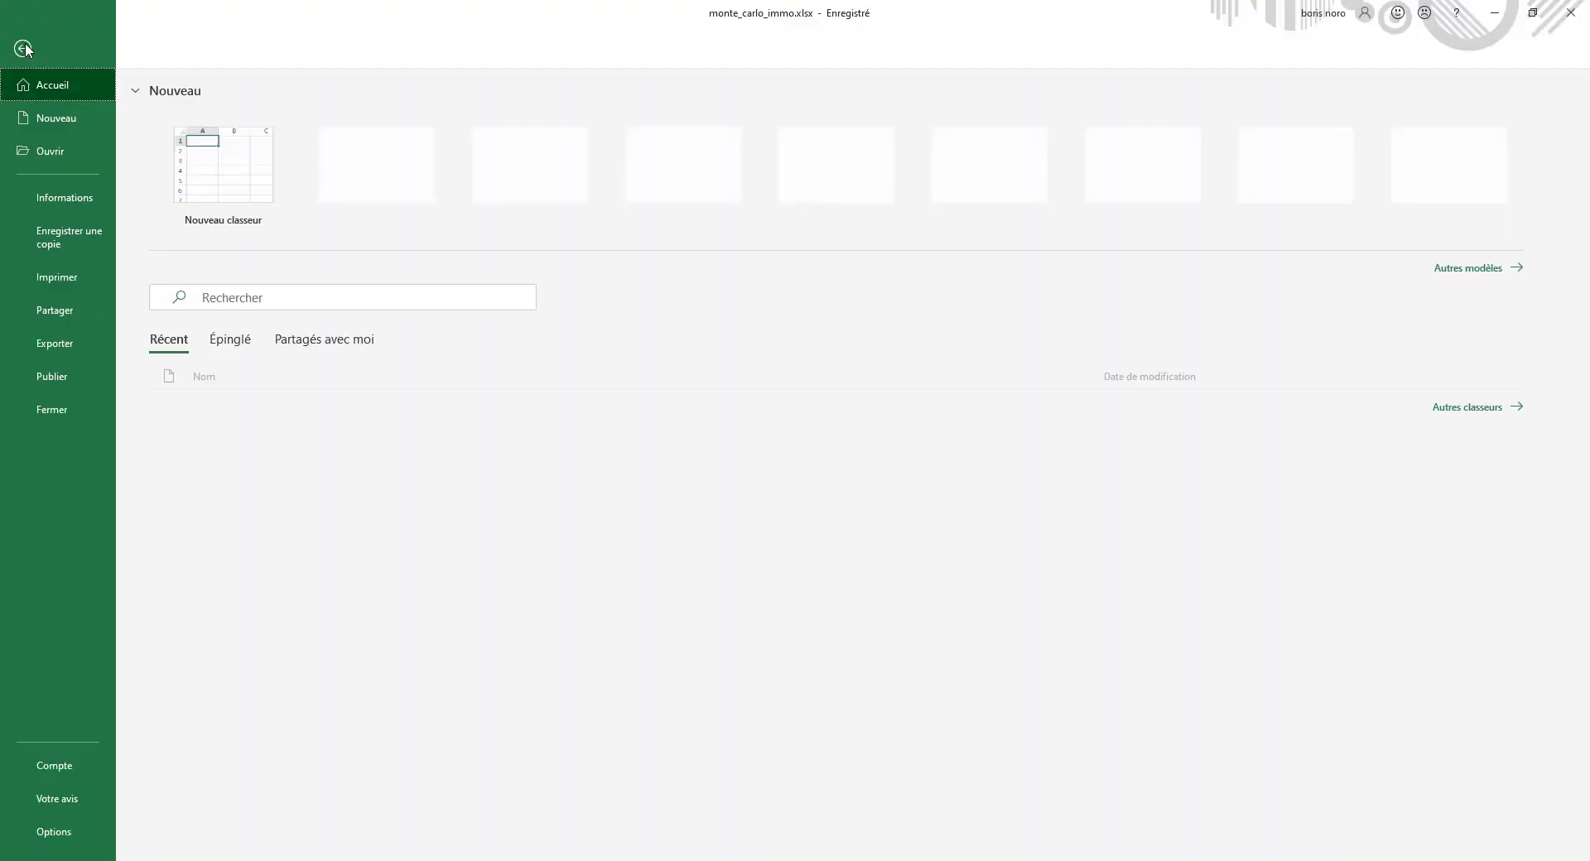
pyautogui.click(58, 832)
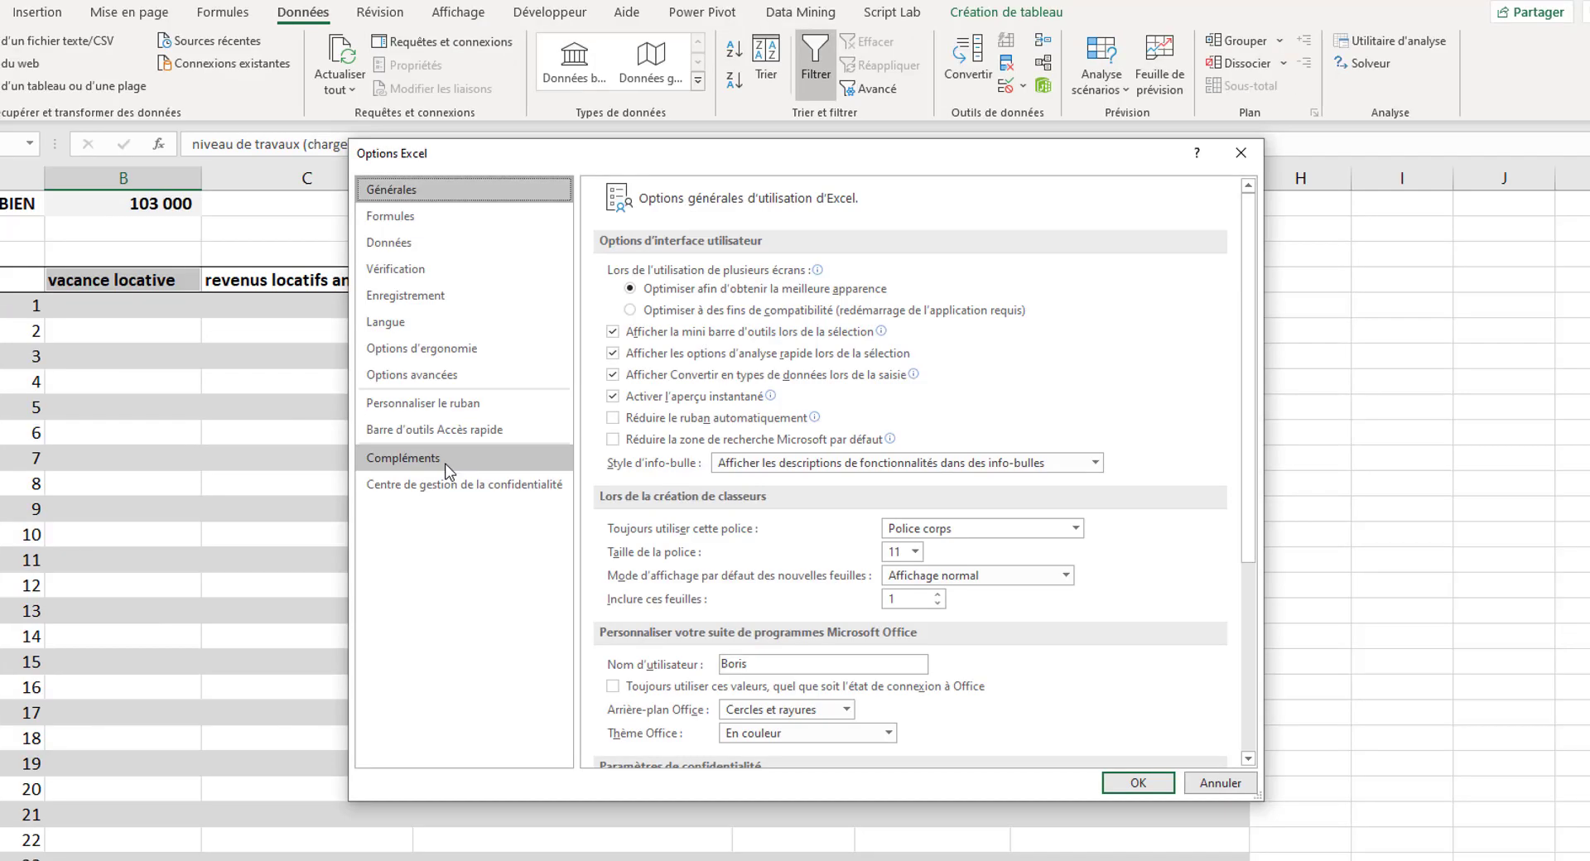
pyautogui.click(439, 458)
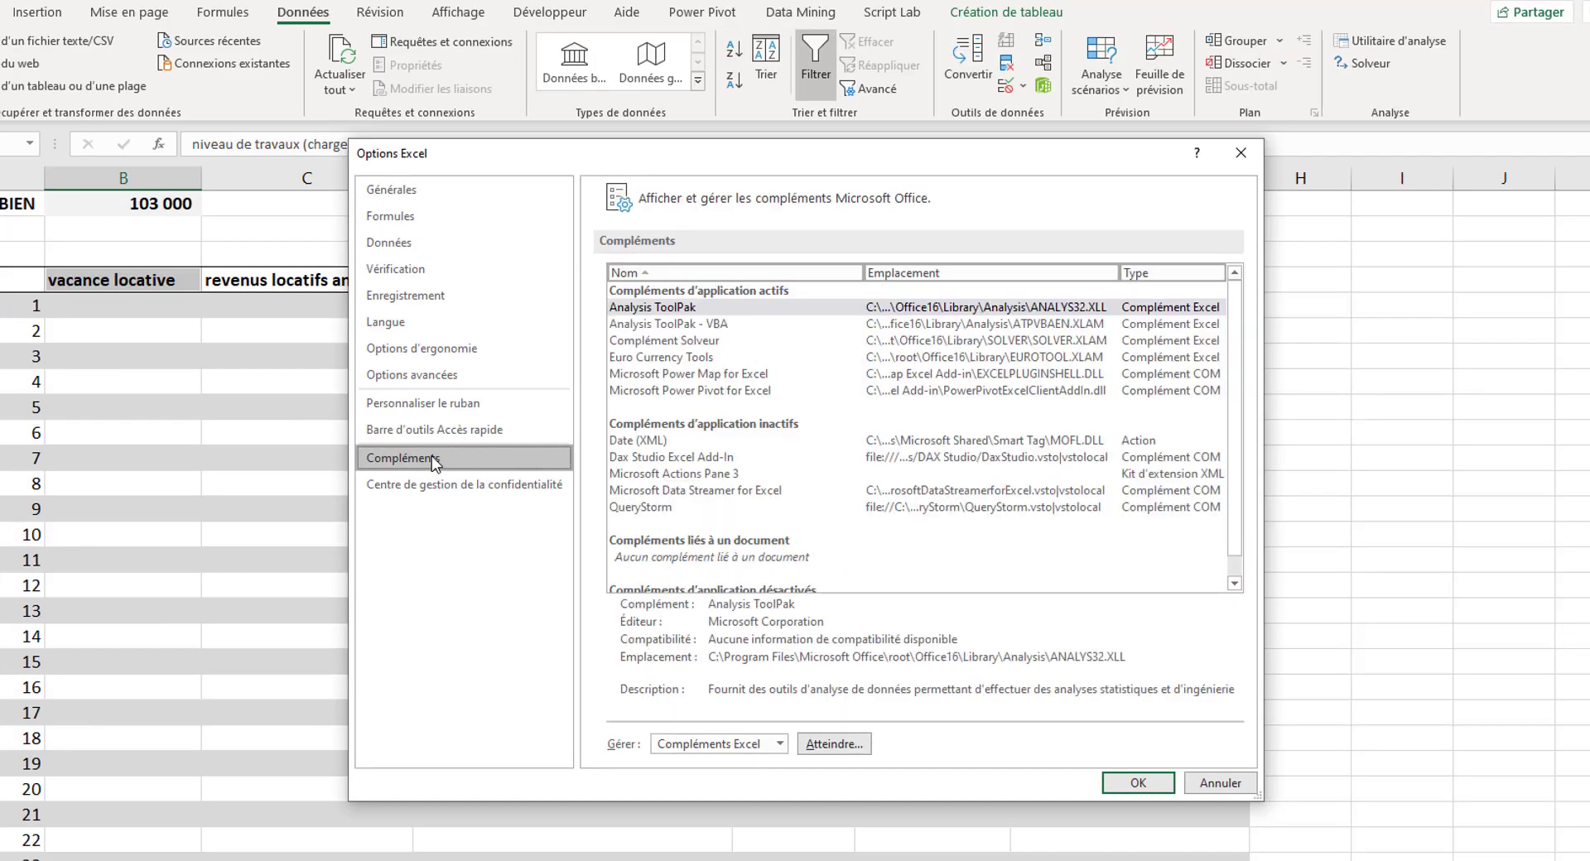
pyautogui.click(823, 748)
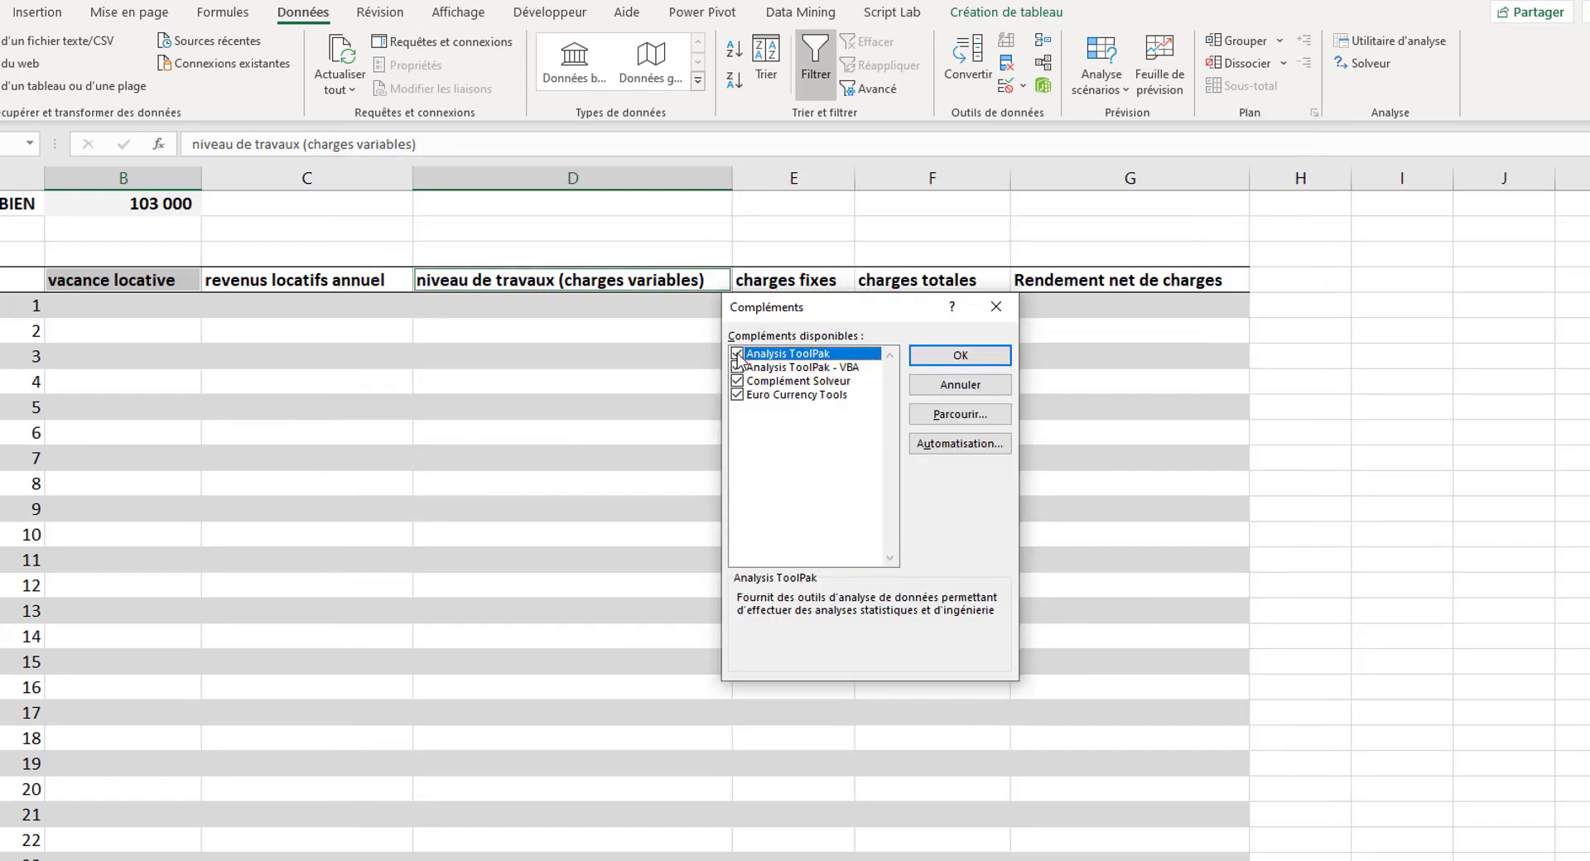
pyautogui.click(933, 361)
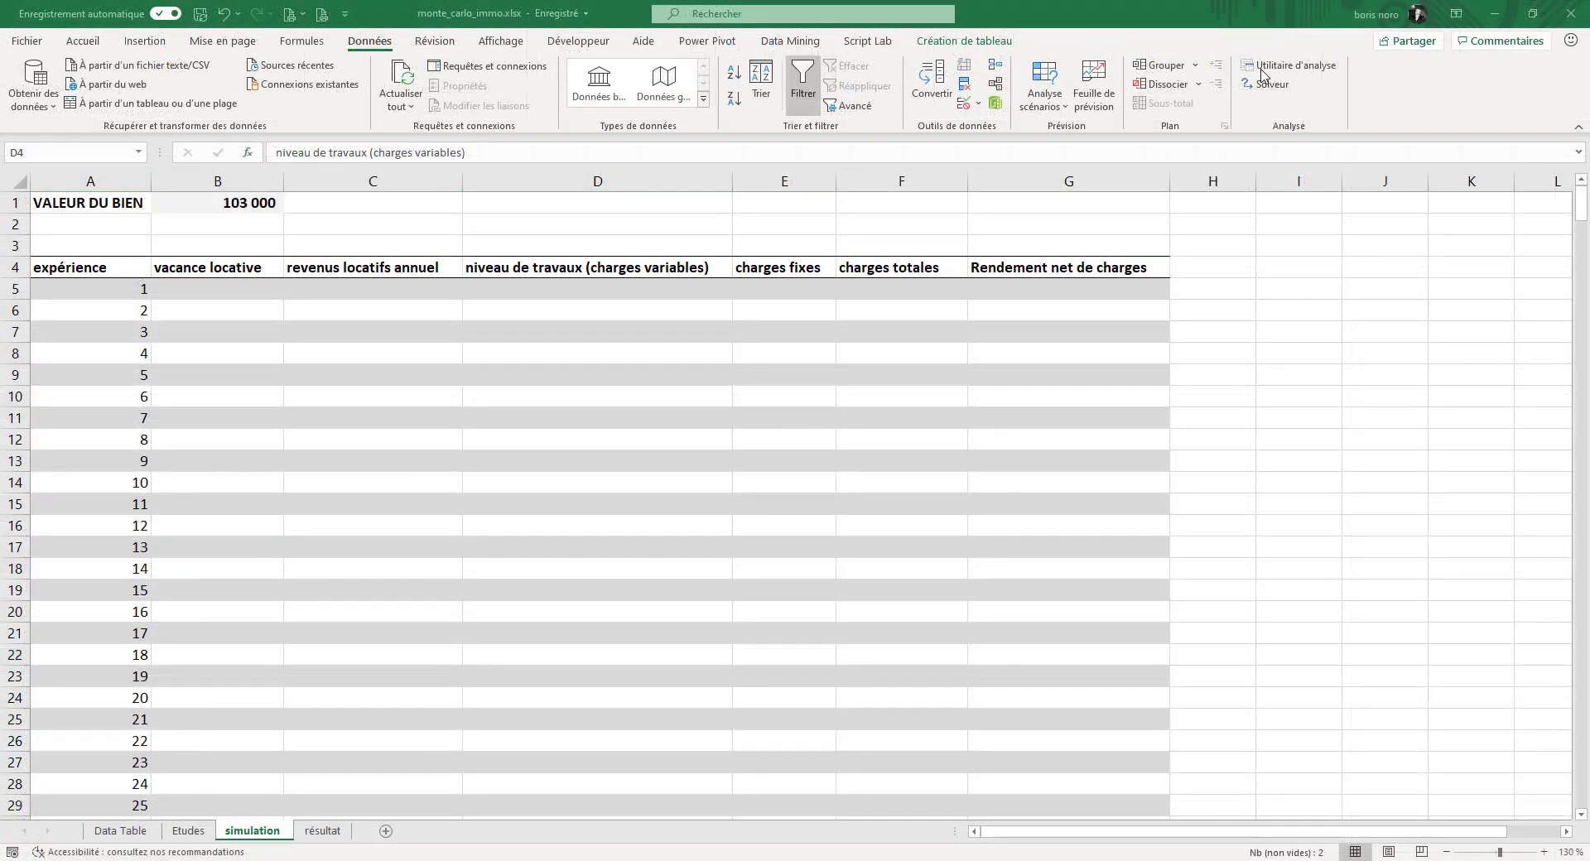
# - Set up random number generation with 500 samples, a discrete distribution and Etudes!B4:C9 as the value and probability range
pyautogui.click(1262, 74)
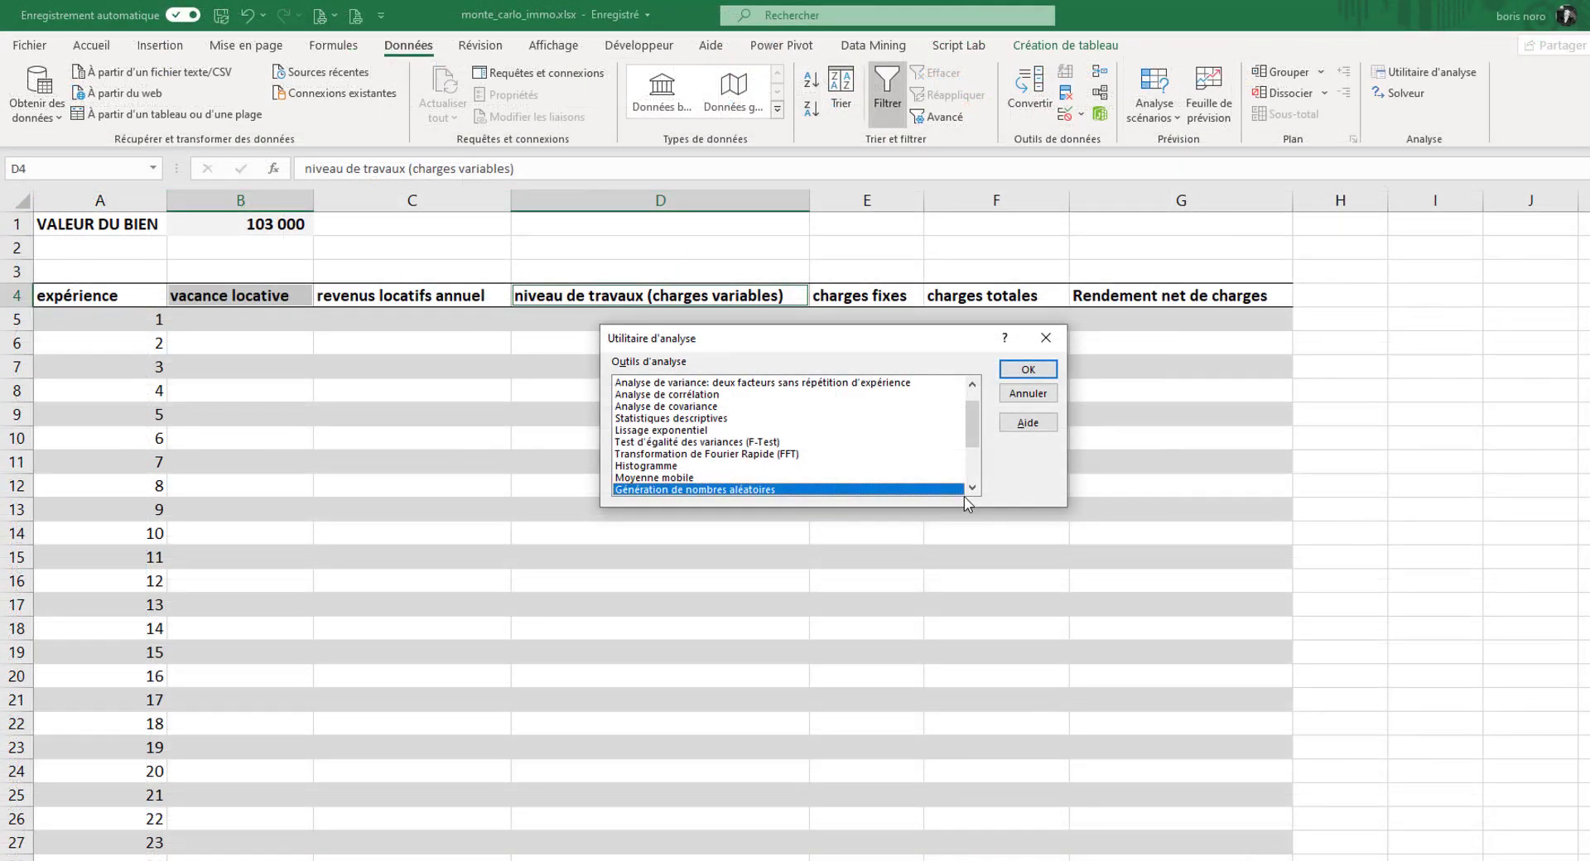
pyautogui.scroll(-1, 972, 489)
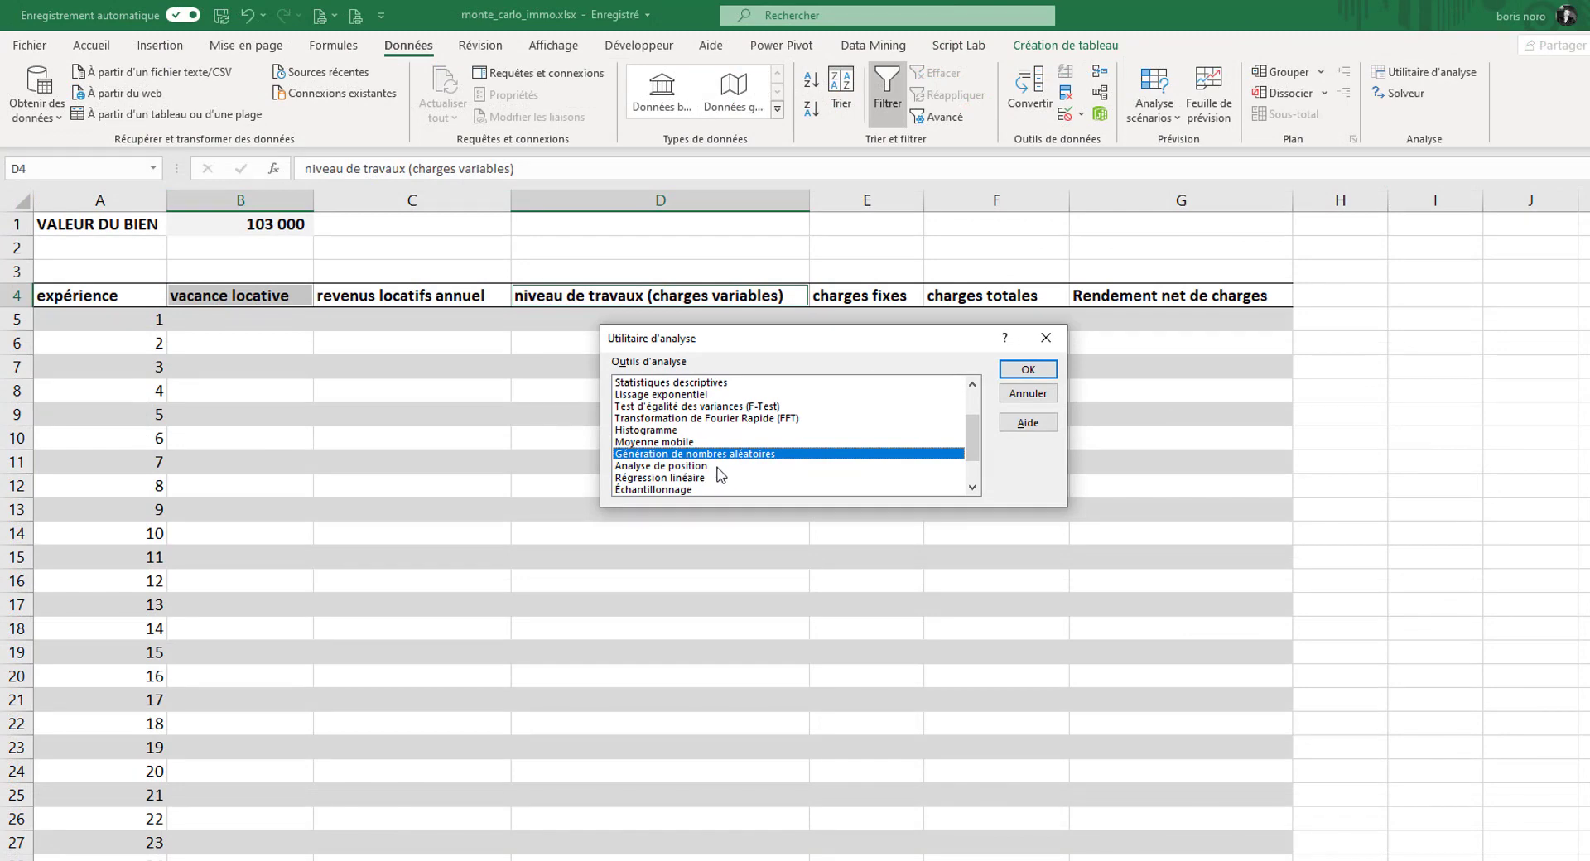
pyautogui.click(1027, 369)
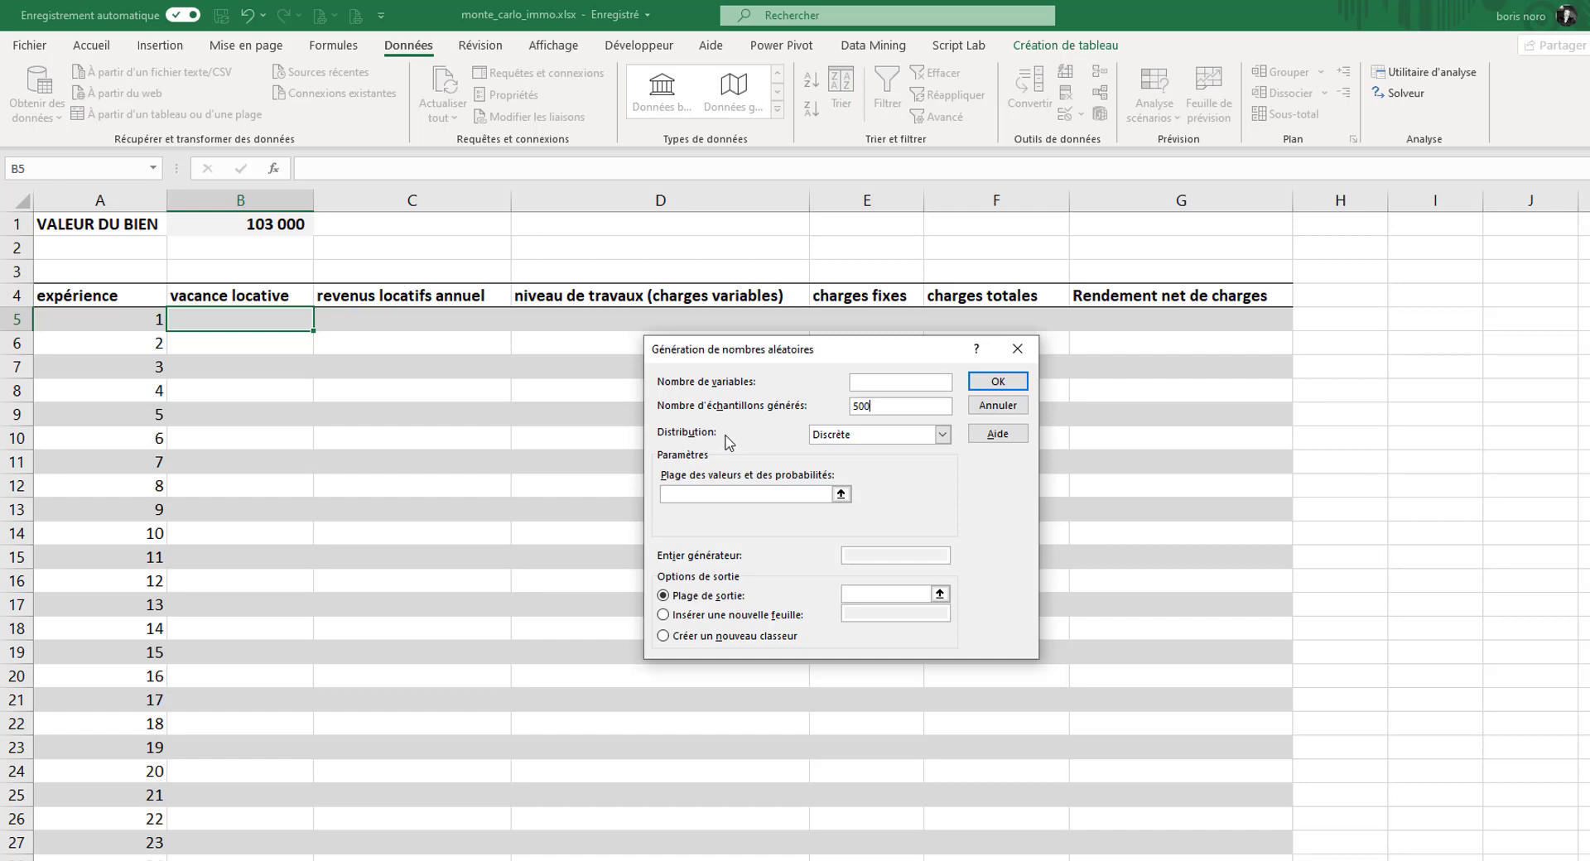
pyautogui.click(685, 493)
pyautogui.click(840, 495)
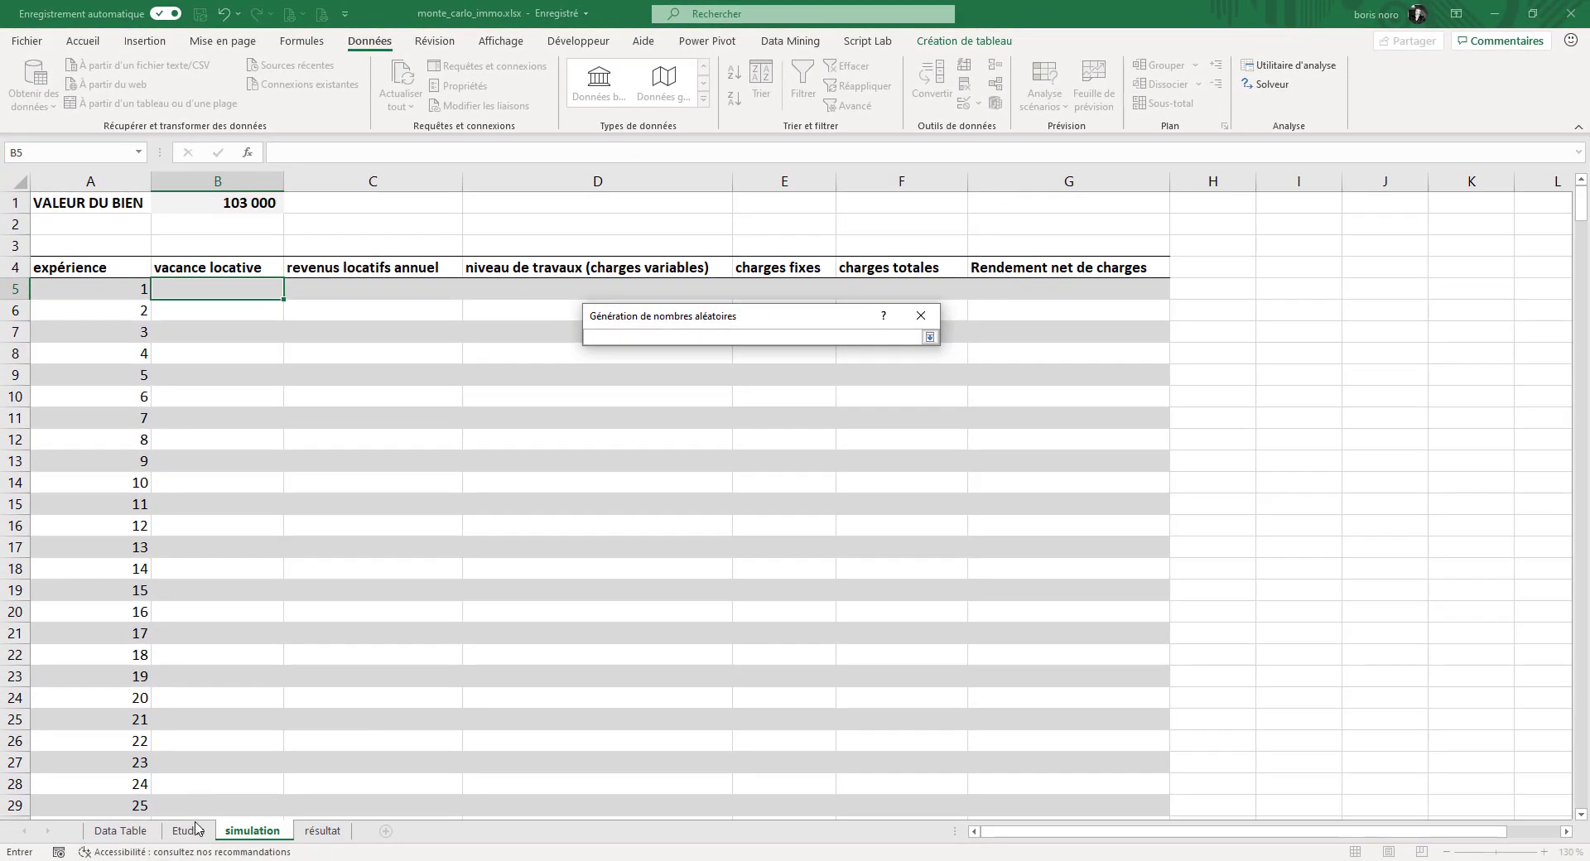
pyautogui.click(191, 830)
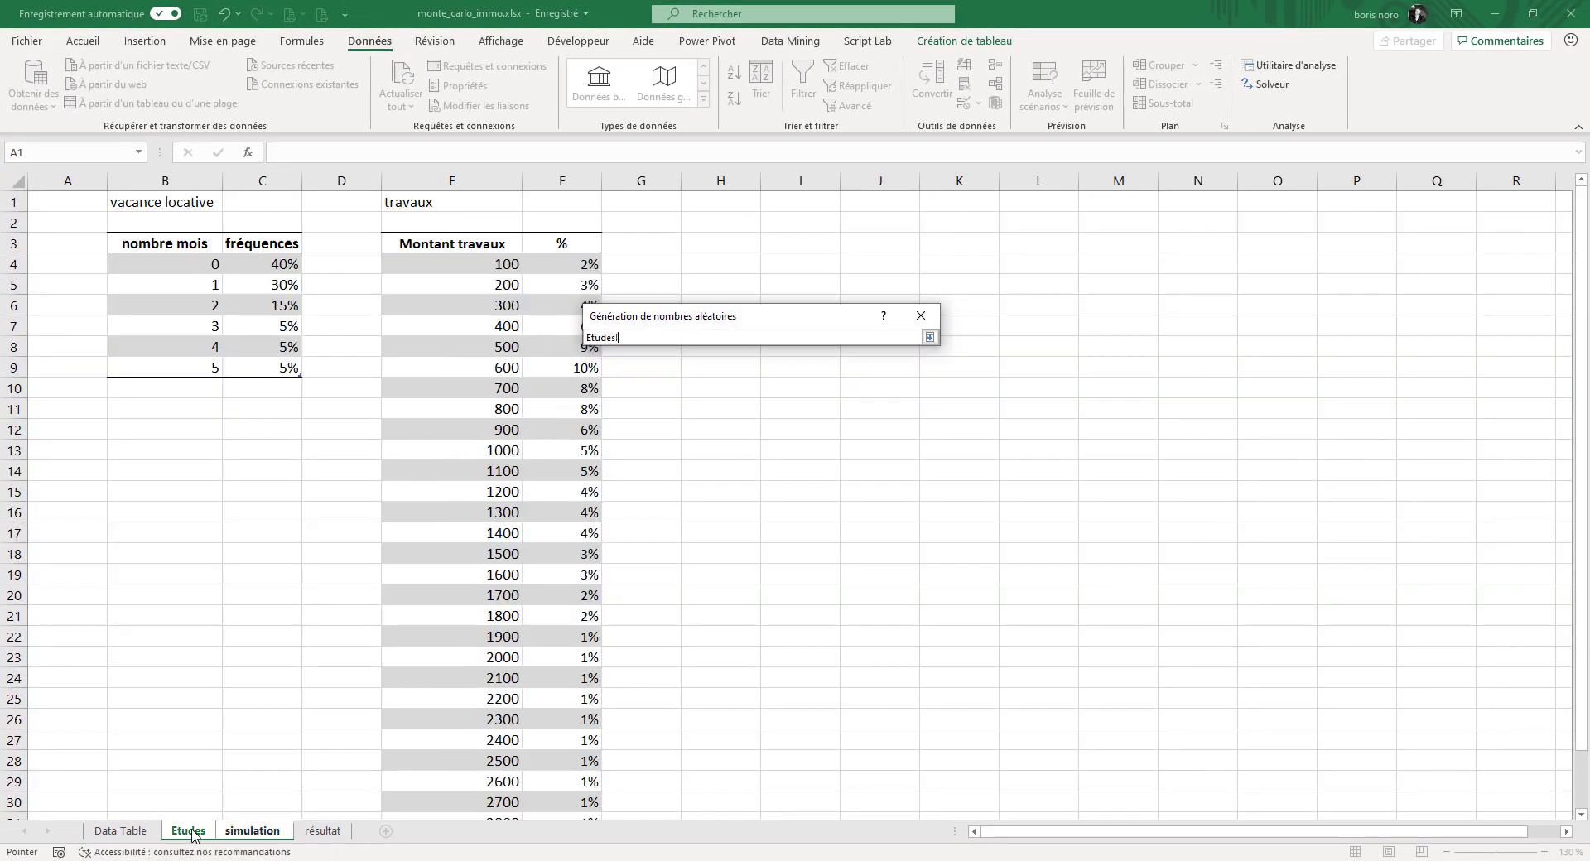
pyautogui.click(166, 265)
pyautogui.moveTo(166, 265); pyautogui.dragTo(254, 365)
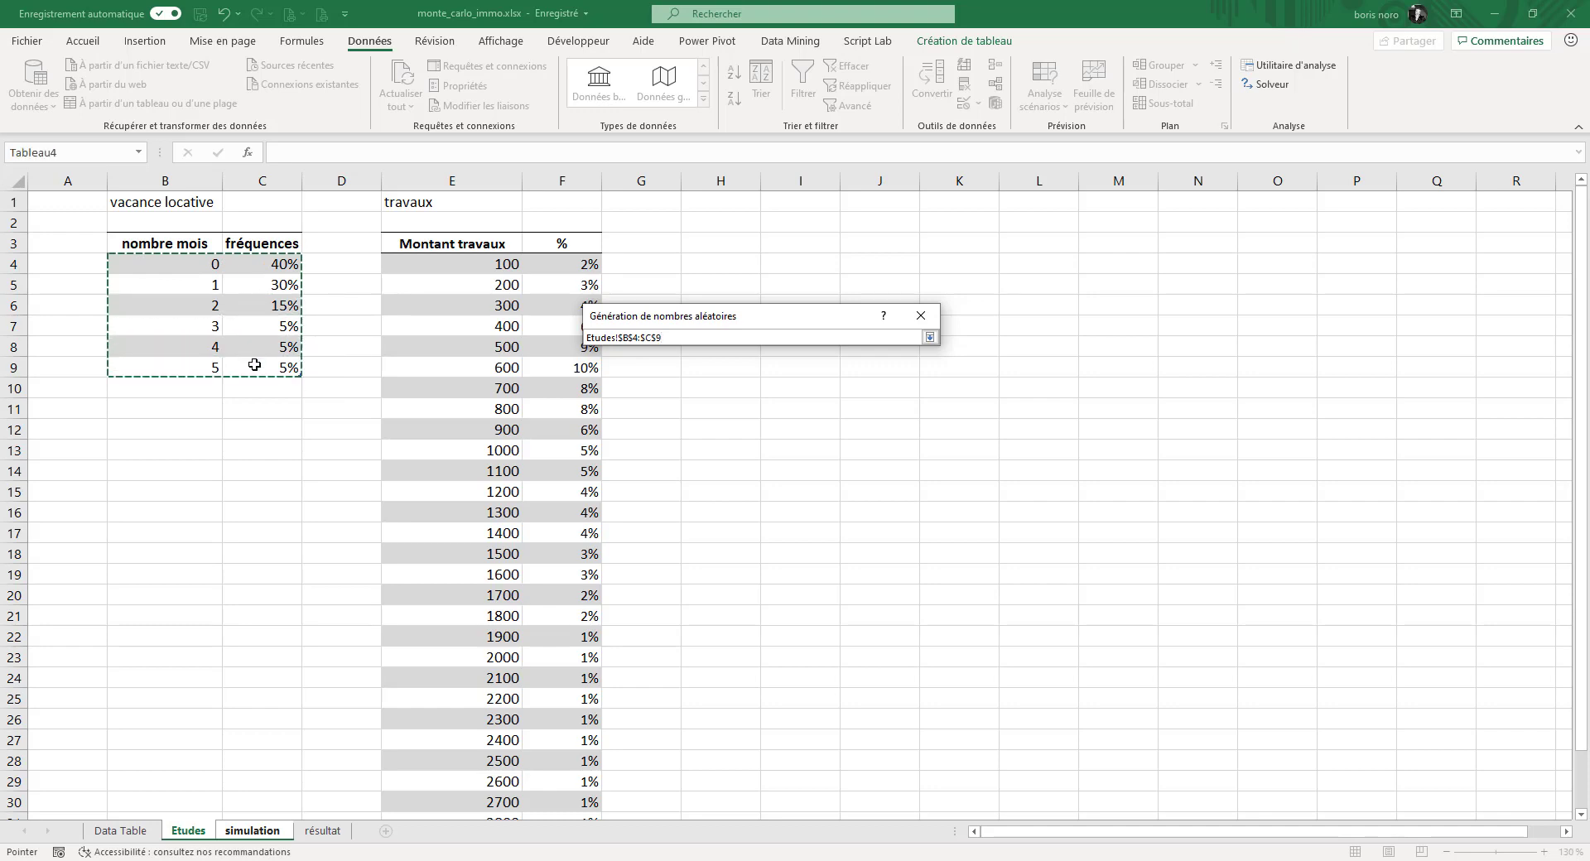
pyautogui.press('Return')
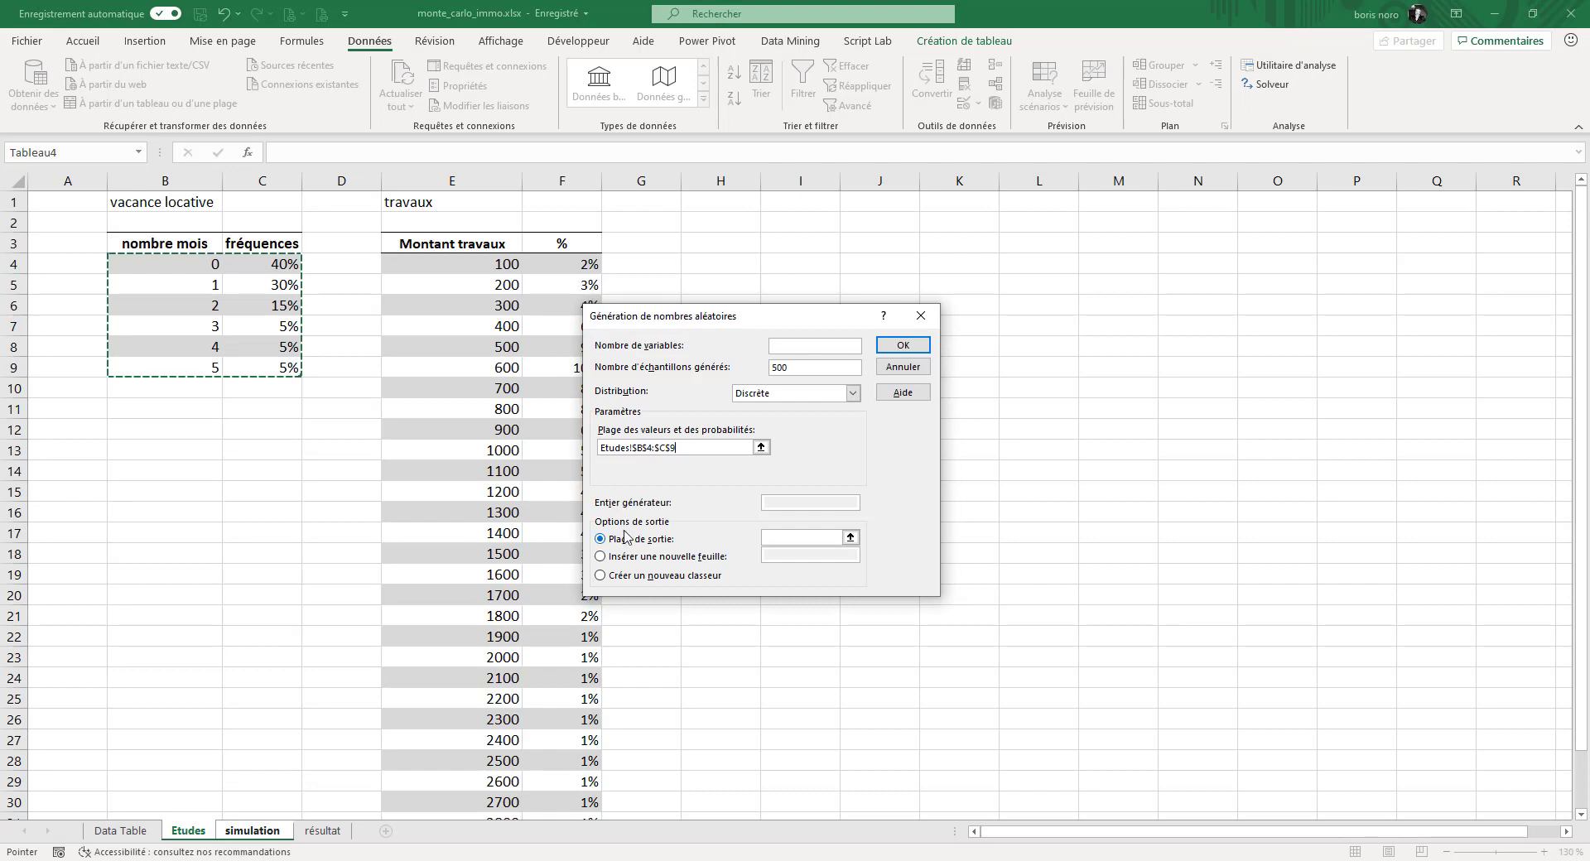
# - Output the random numbers from cell B5 of the simulation sheet and generate the vacance locative values
pyautogui.click(850, 538)
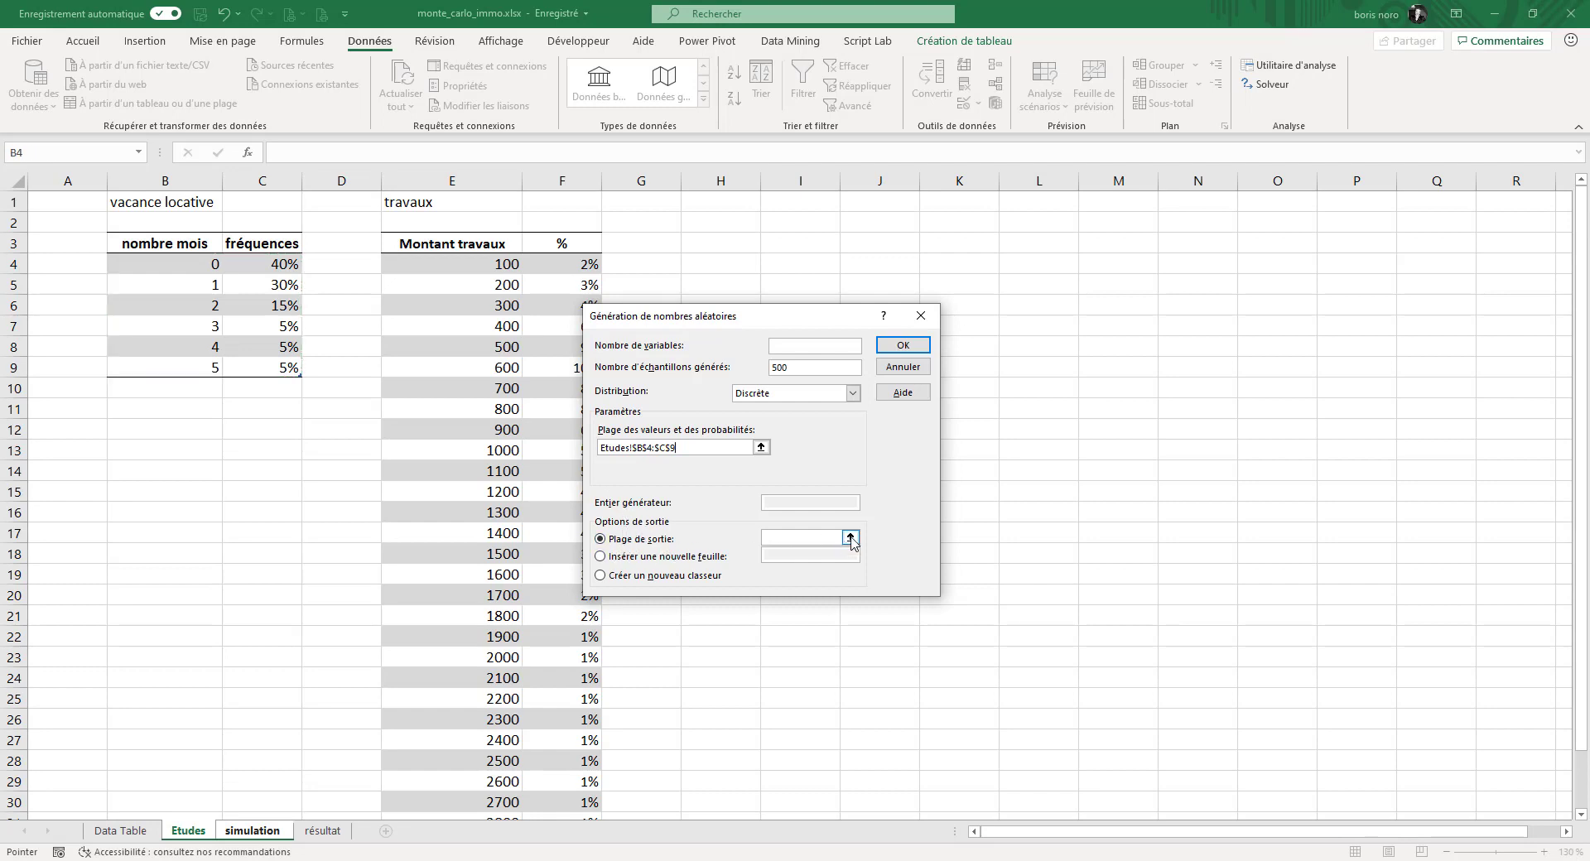
pyautogui.hotkey('ctrl', 'pagedown')
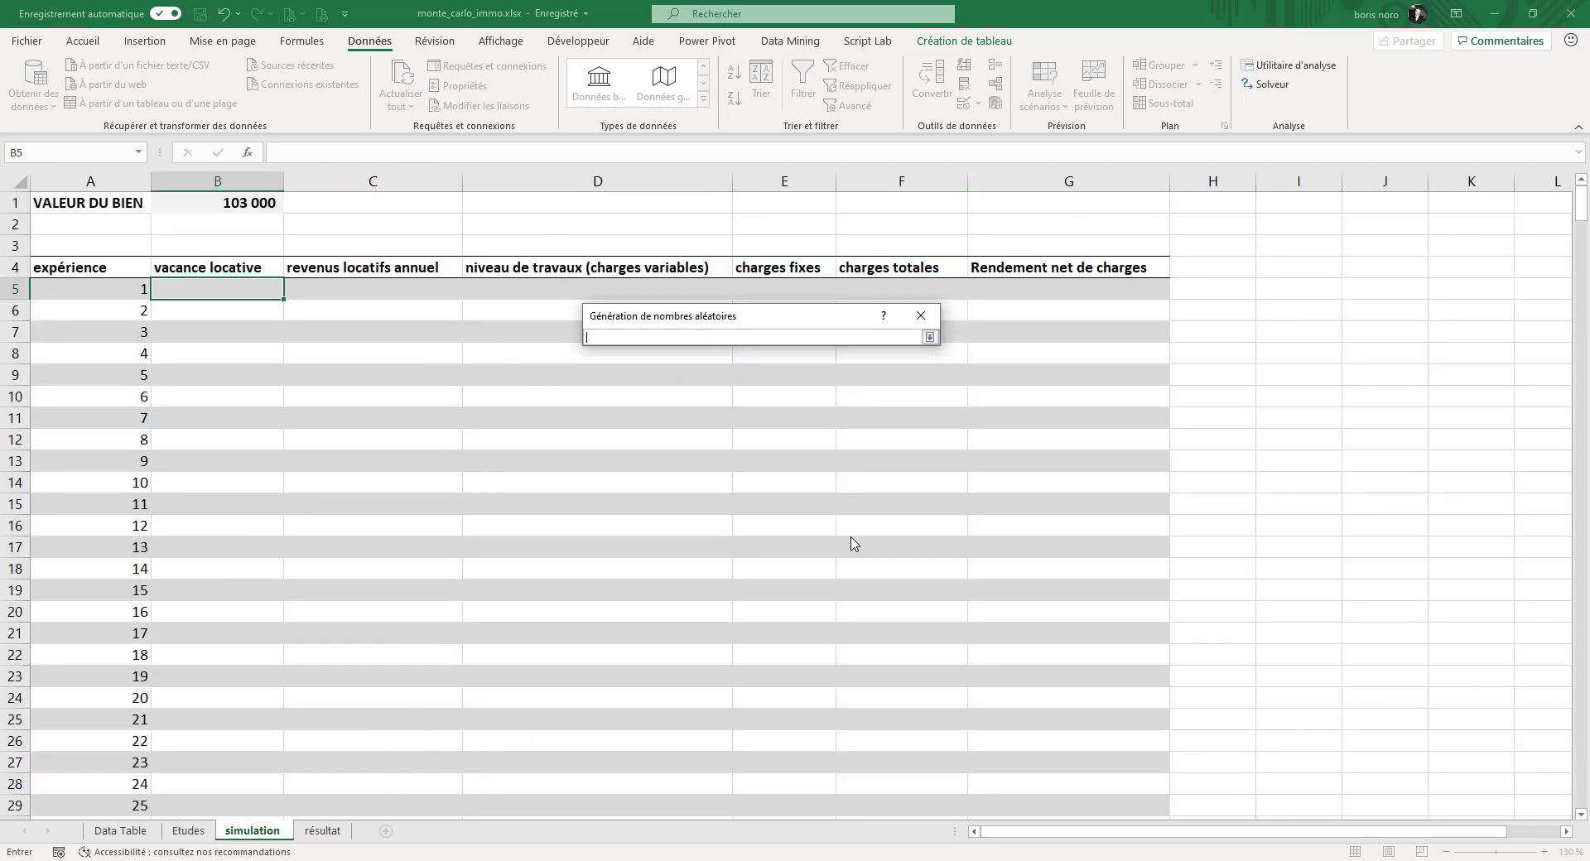
pyautogui.click(204, 289)
pyautogui.press('Return')
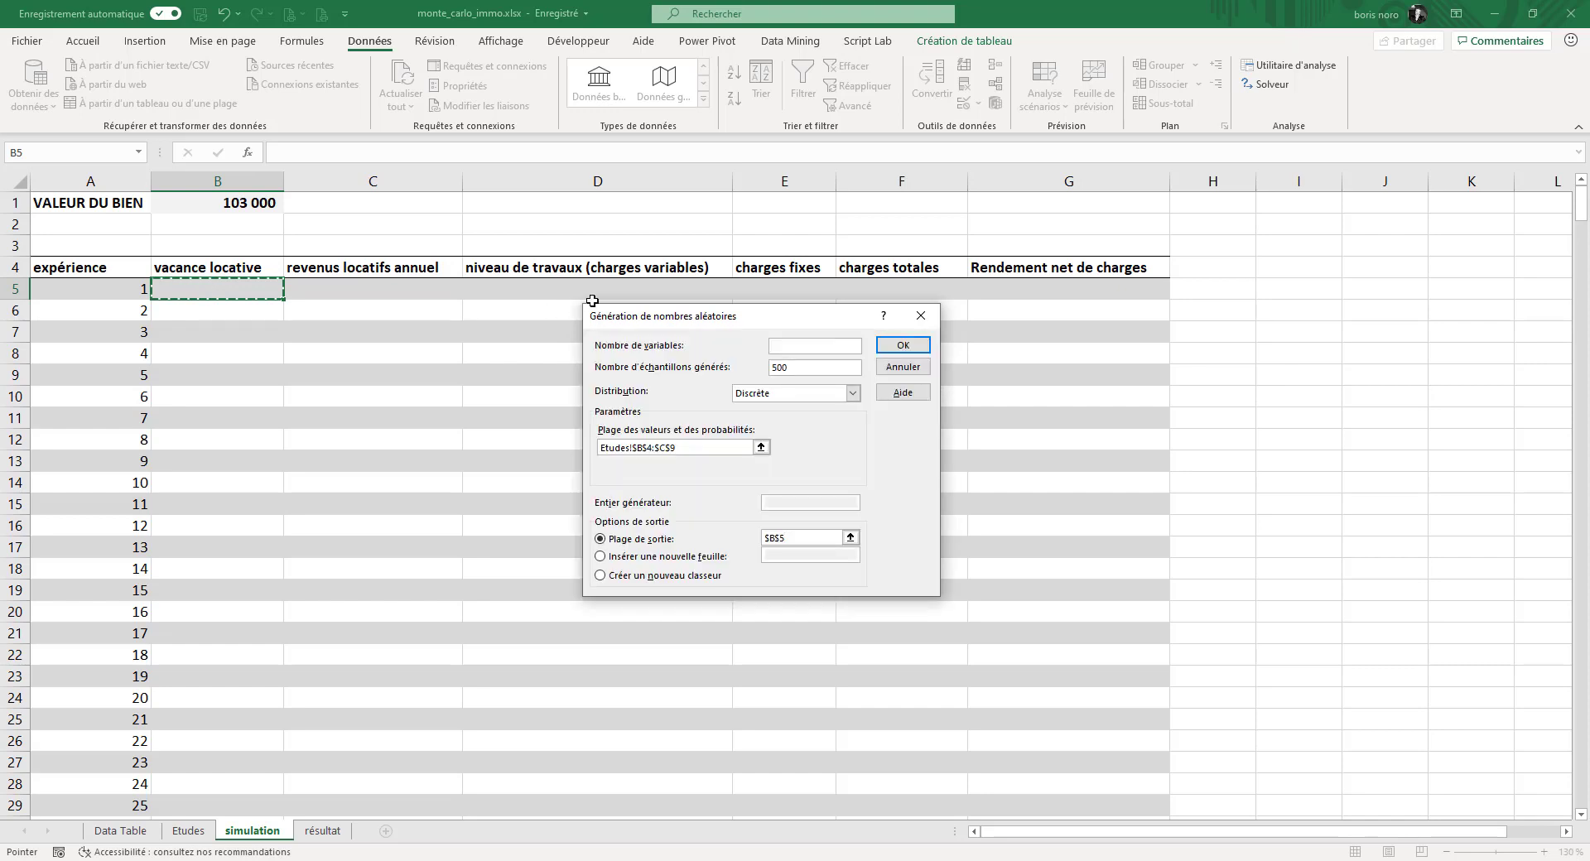
pyautogui.click(926, 351)
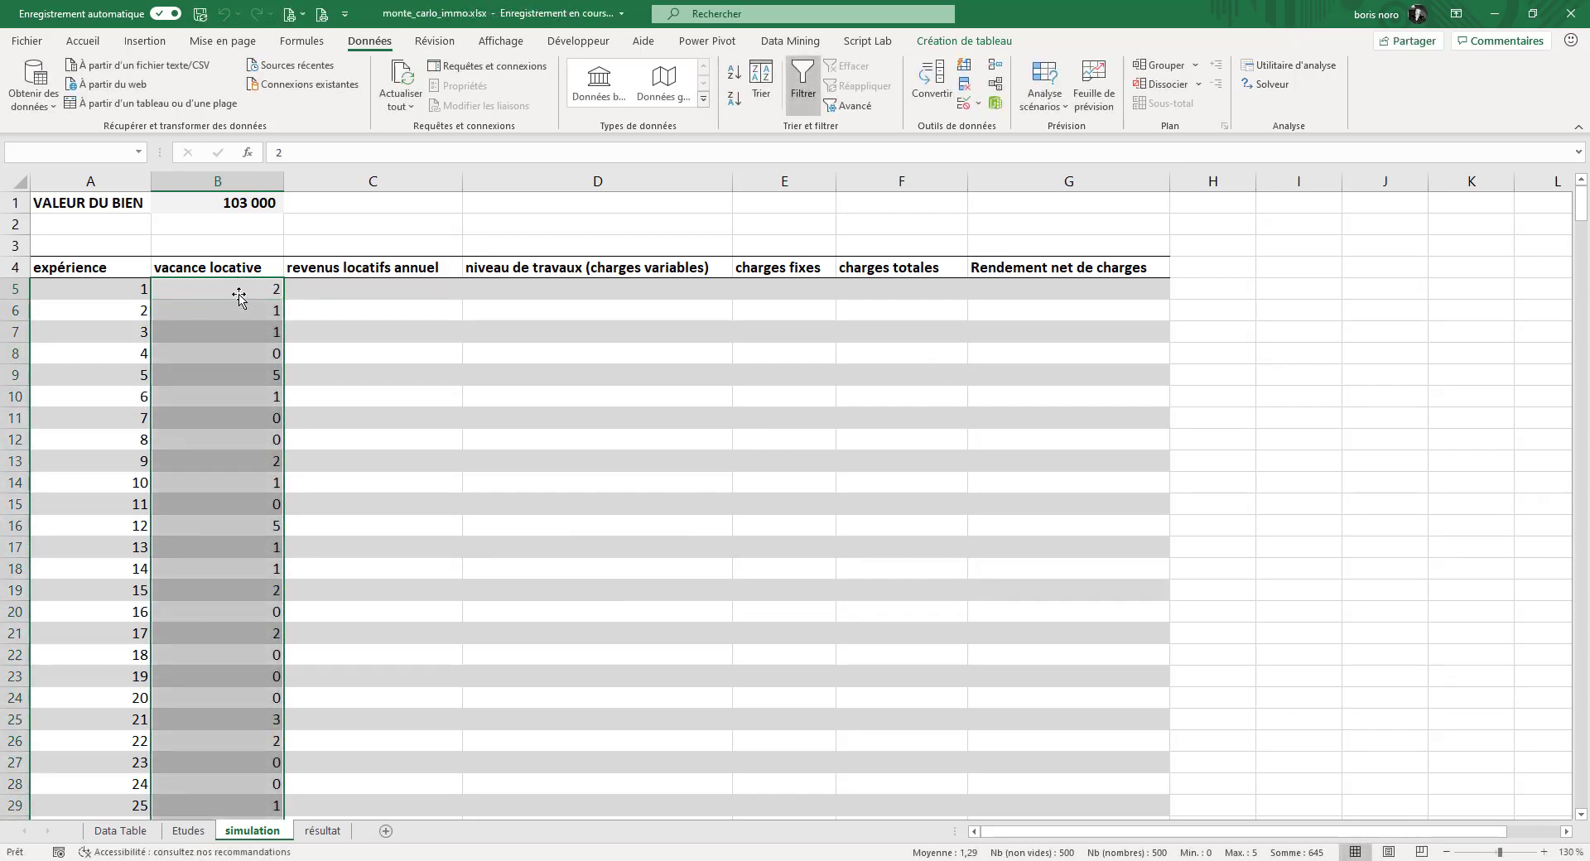
# - Examine the generated vacance locative values down the column and for the first four experiments
pyautogui.click(248, 353)
pyautogui.scroll(-5, 263, 496)
pyautogui.scroll(-6, 263, 496)
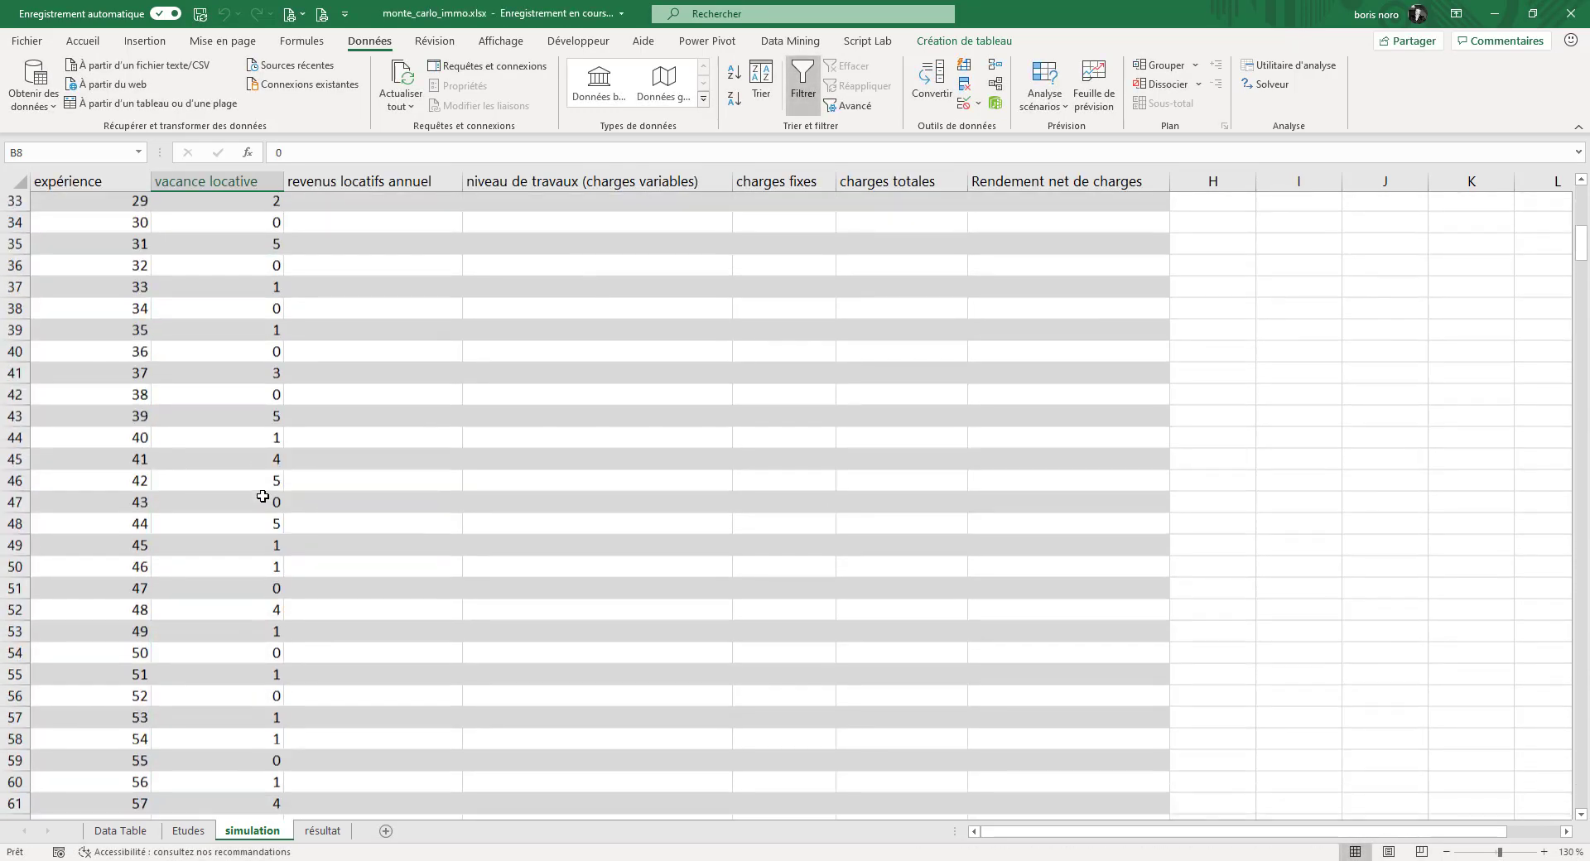
pyautogui.scroll(12, 263, 496)
pyautogui.click(88, 292)
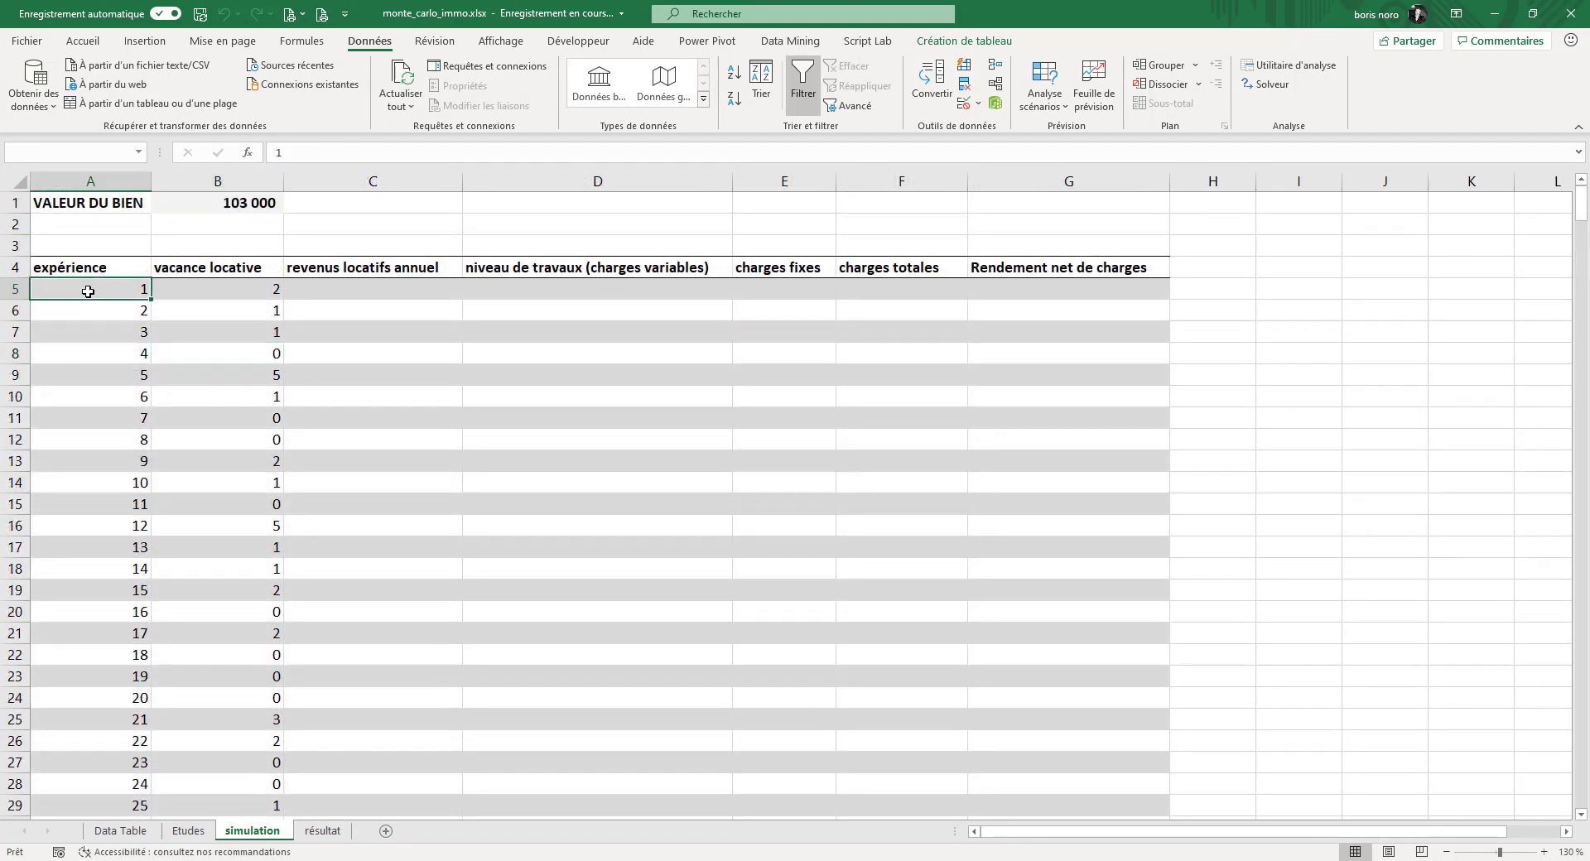
pyautogui.click(161, 294)
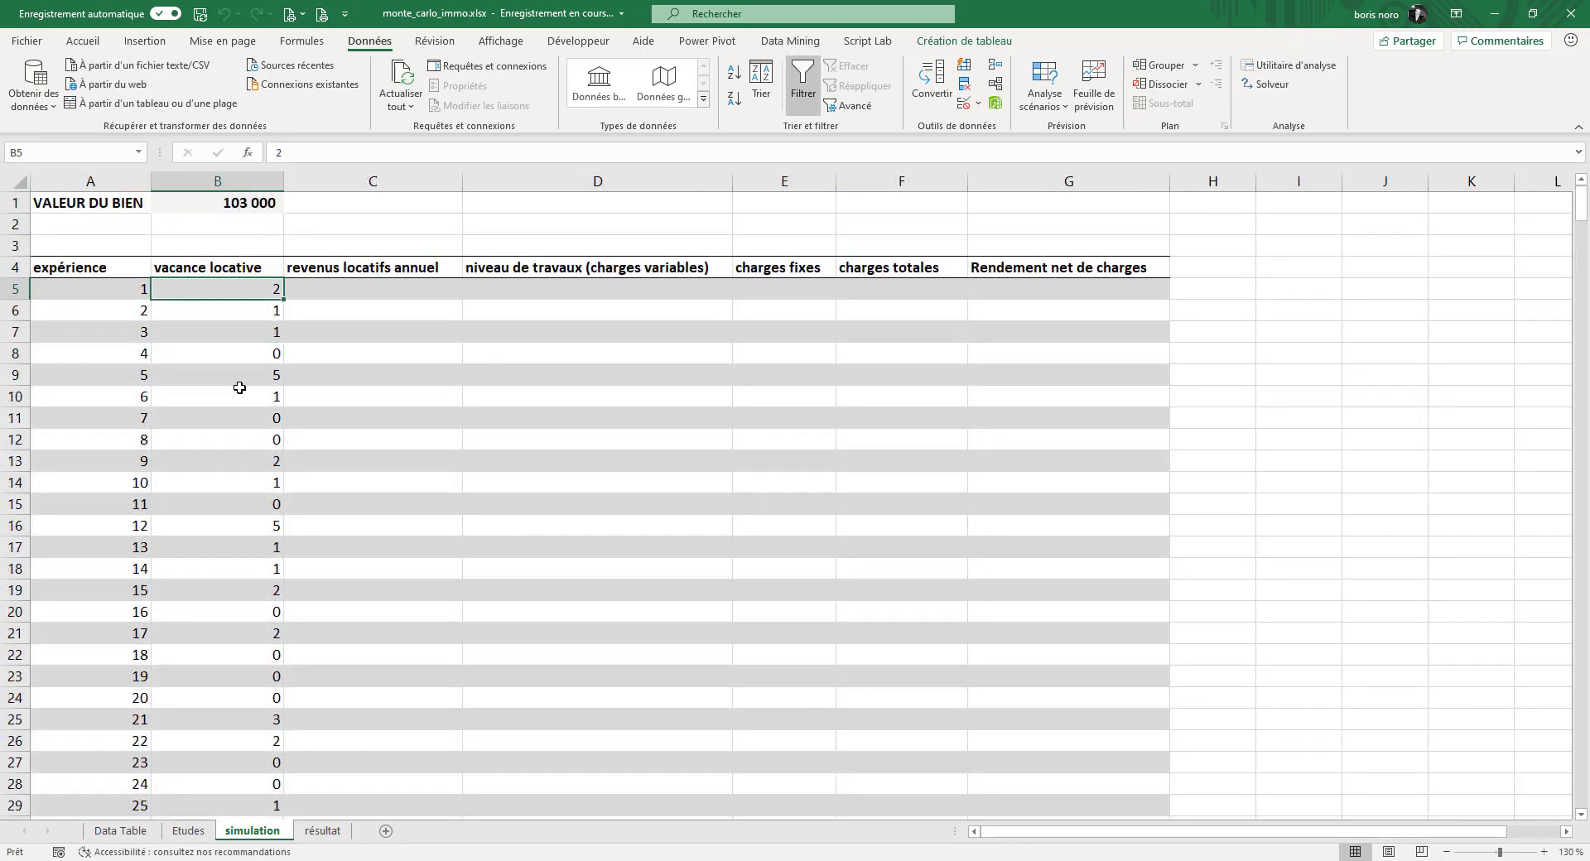
pyautogui.click(251, 312)
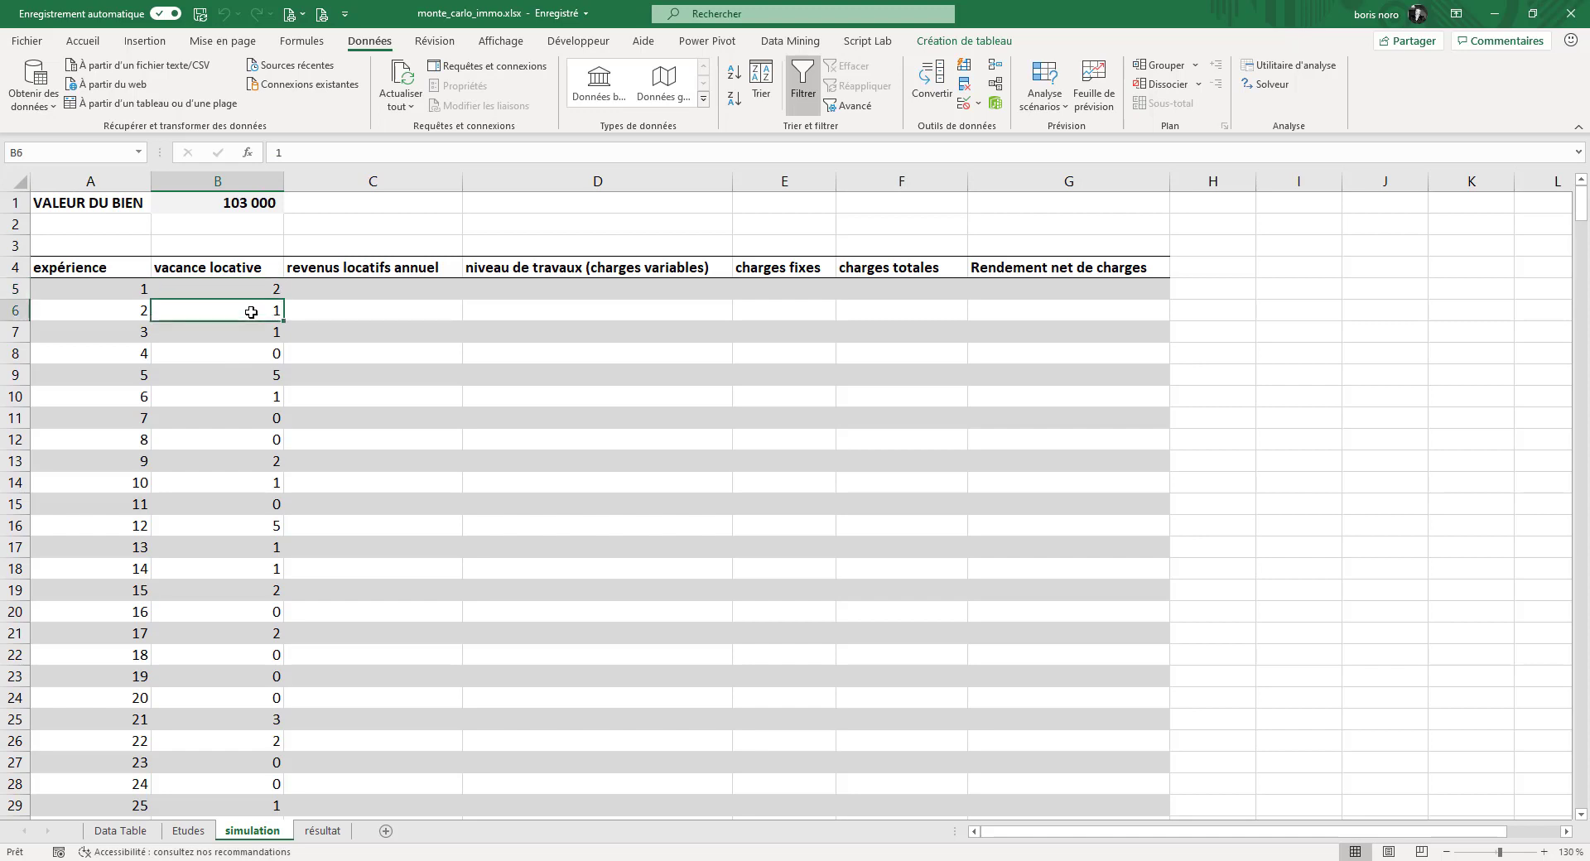
pyautogui.click(248, 329)
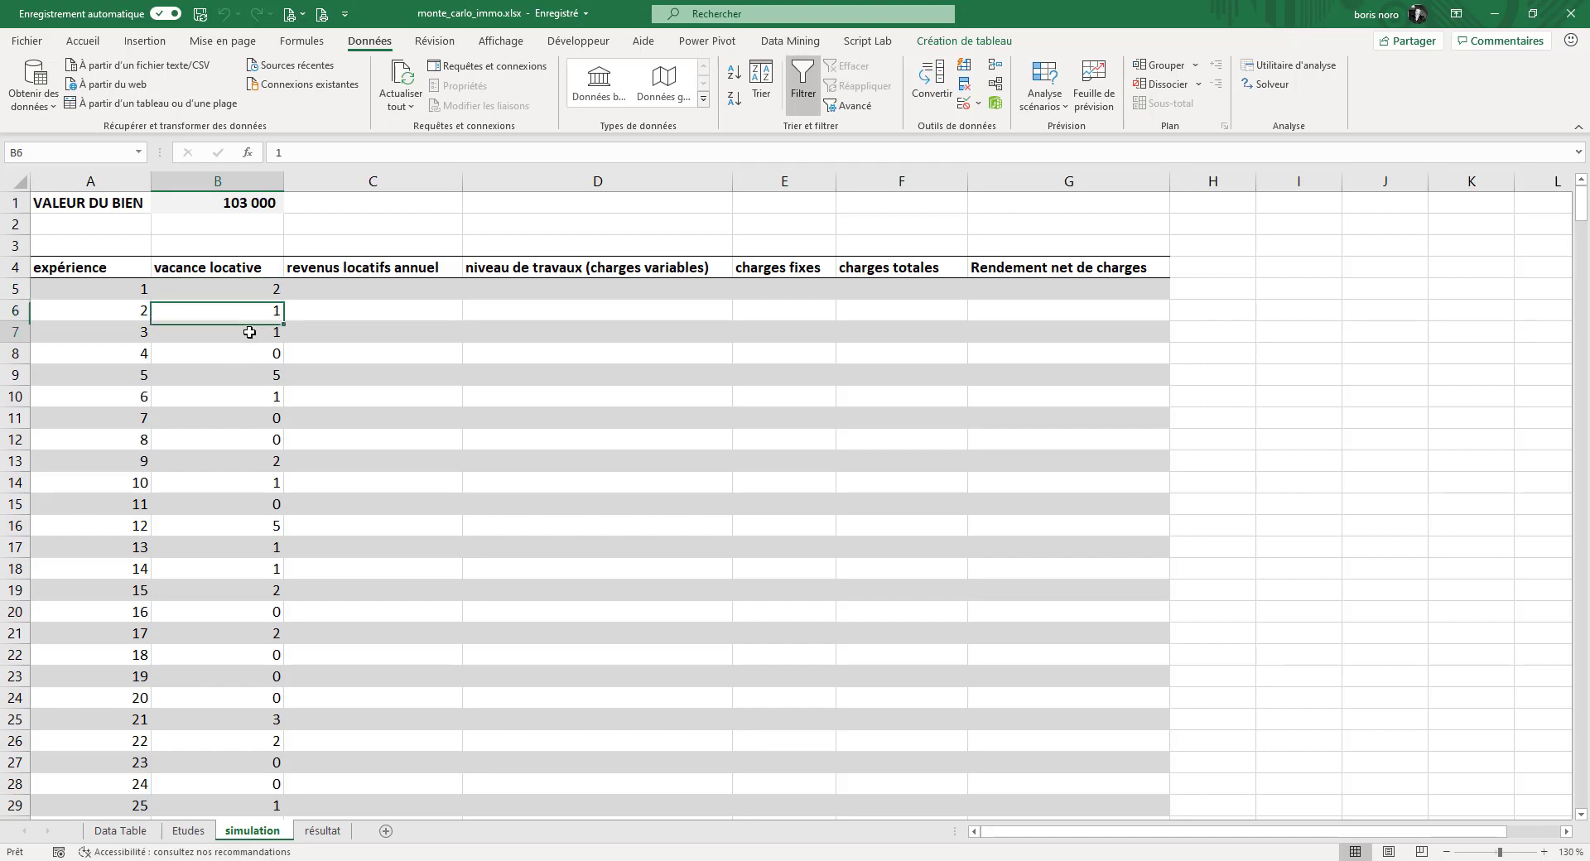
pyautogui.click(238, 352)
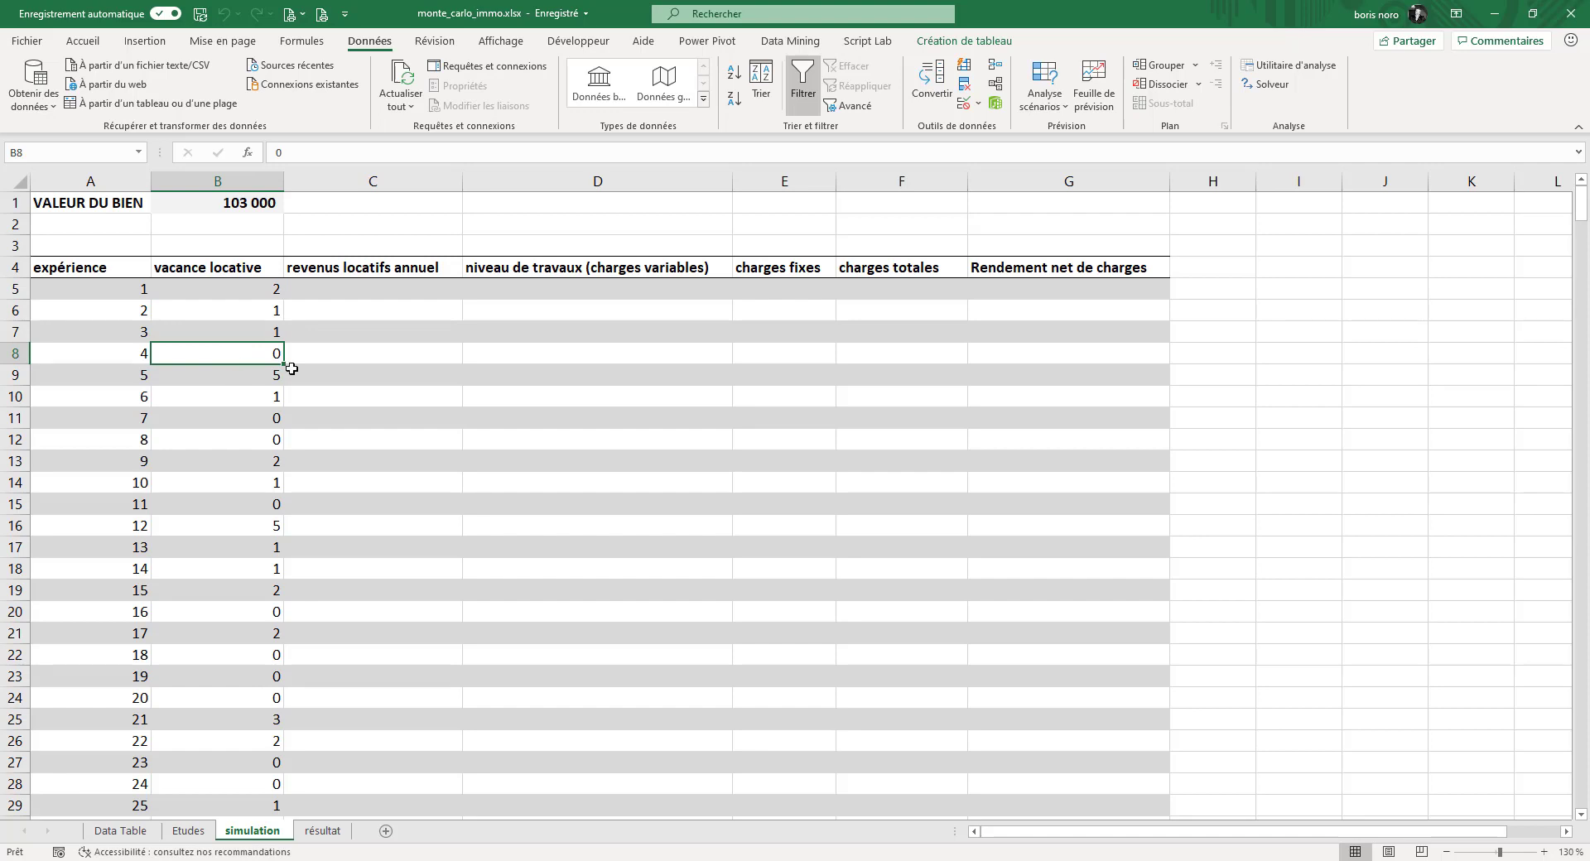
# - Set up another random number generation with 500 samples and a discrete distribution, using Etudes!E4:F33 as the value and probability range
pyautogui.click(515, 290)
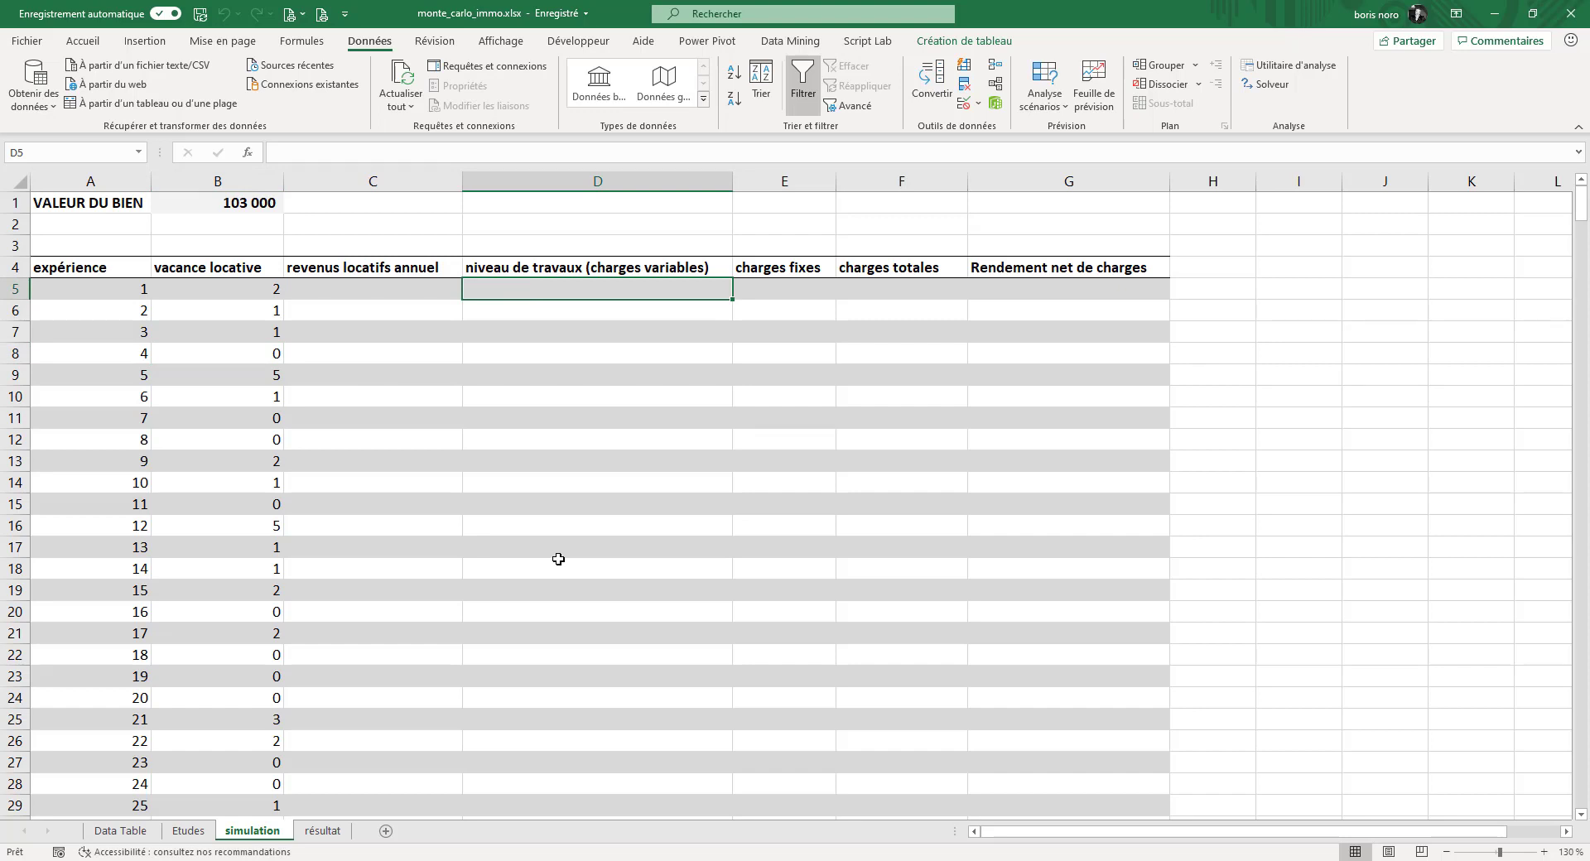
pyautogui.click(1290, 66)
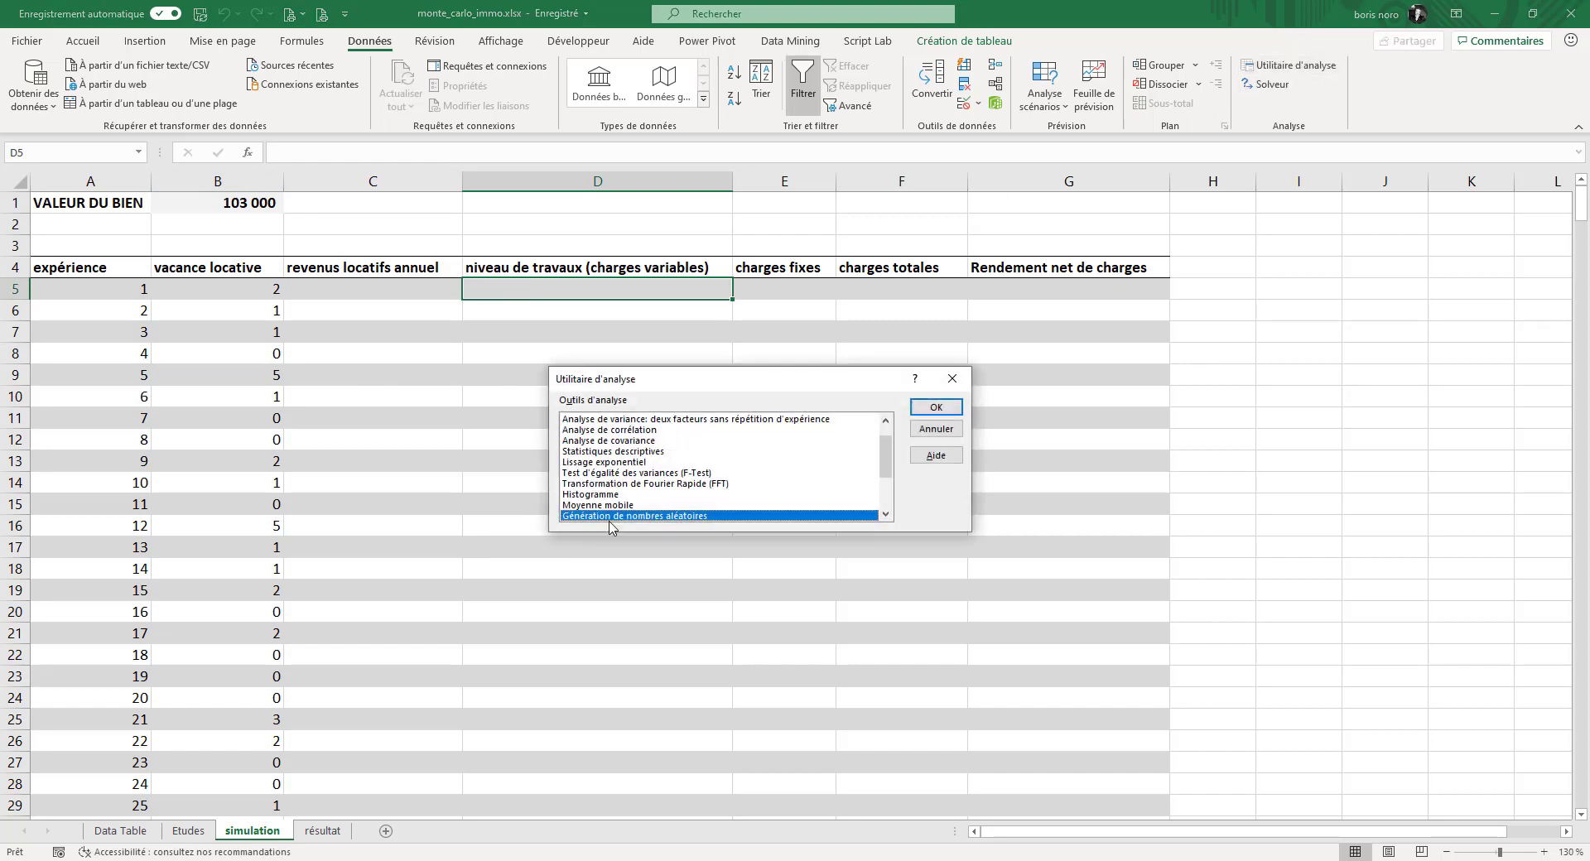
pyautogui.click(935, 406)
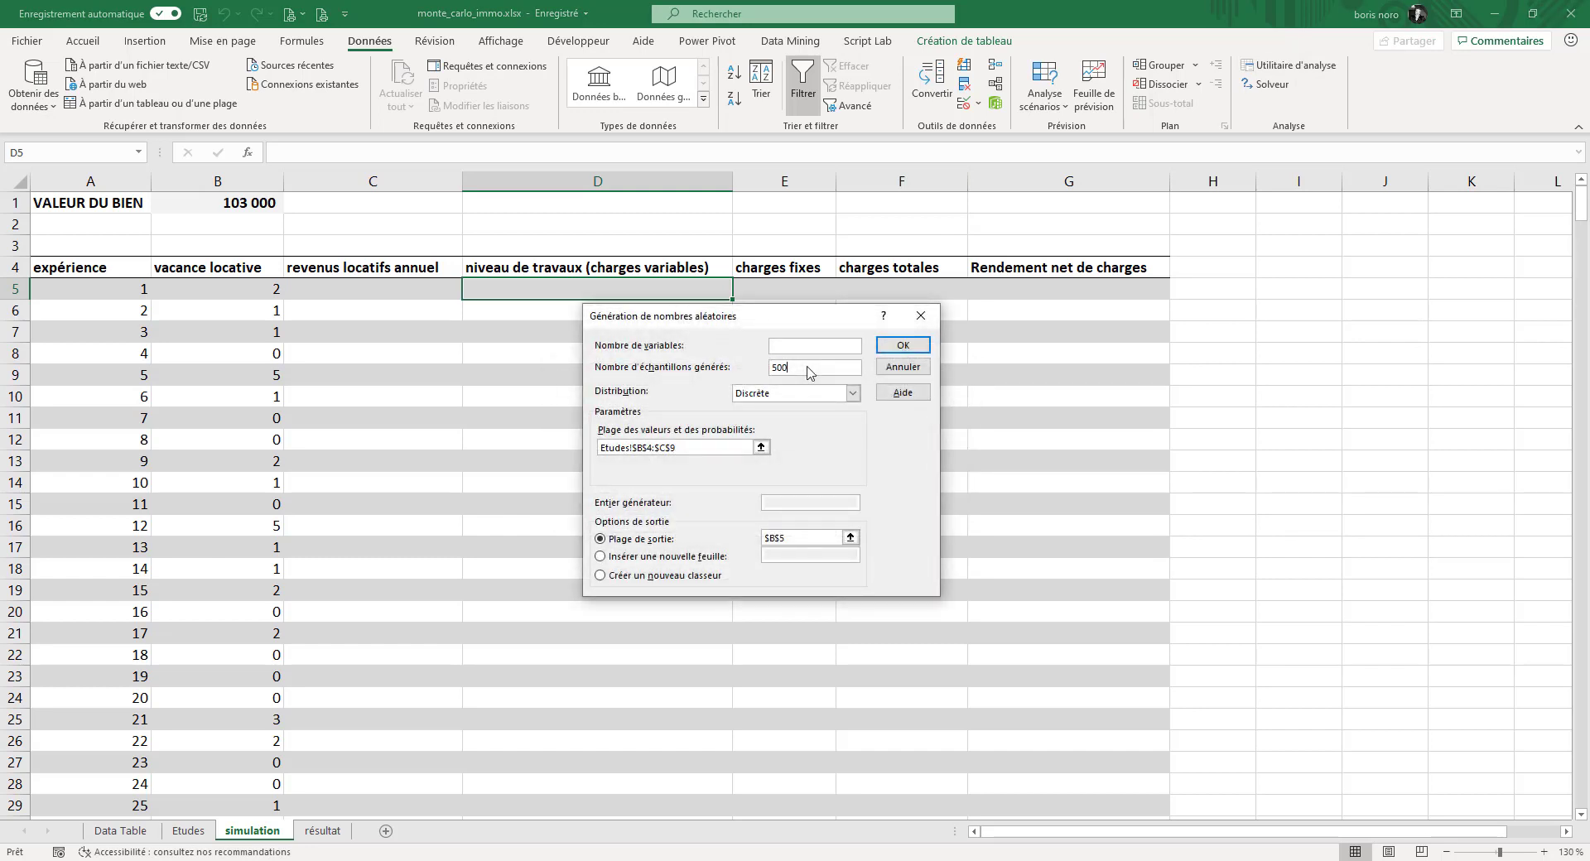
pyautogui.click(760, 447)
pyautogui.moveTo(497, 264); pyautogui.dragTo(558, 717)
pyautogui.press('Return')
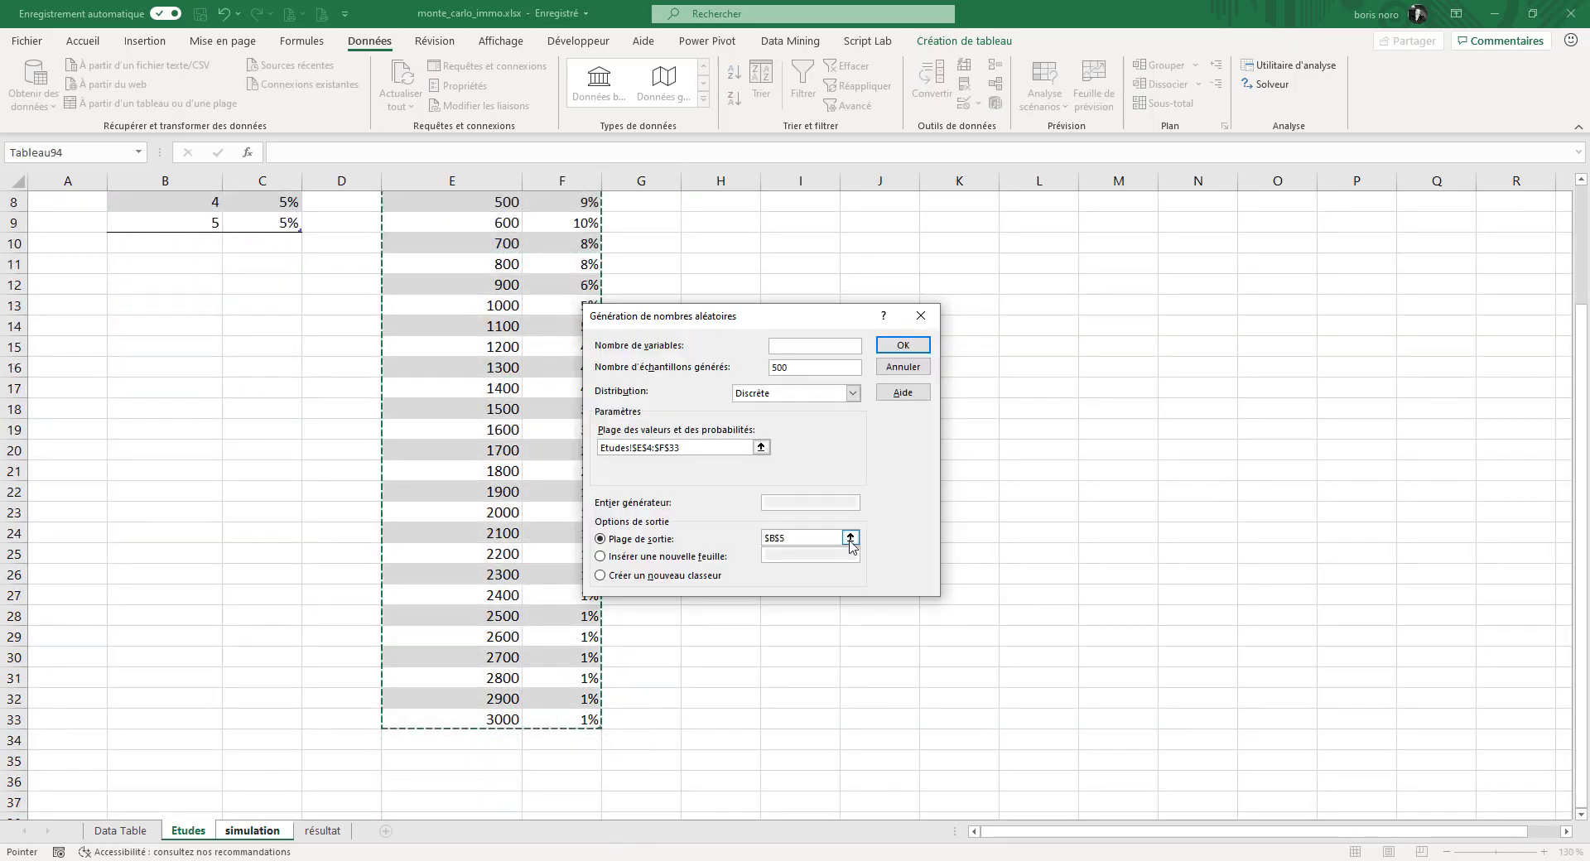
# - Output the random numbers from cell D5 of the simulation sheet, generate the niveau de travaux values and check experiments 2 to 5
pyautogui.click(850, 539)
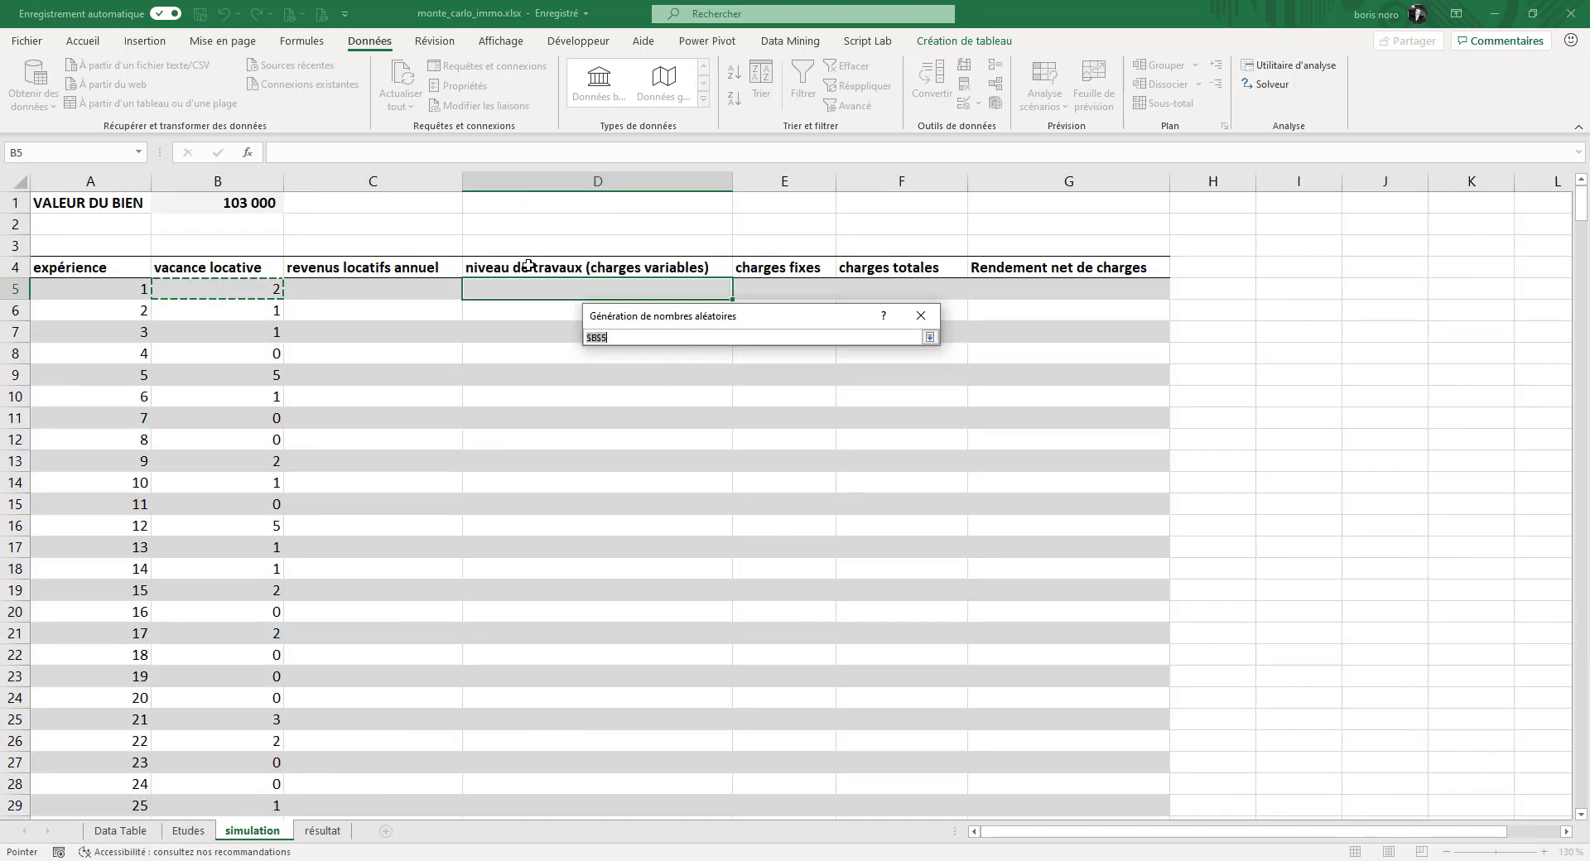
pyautogui.click(527, 286)
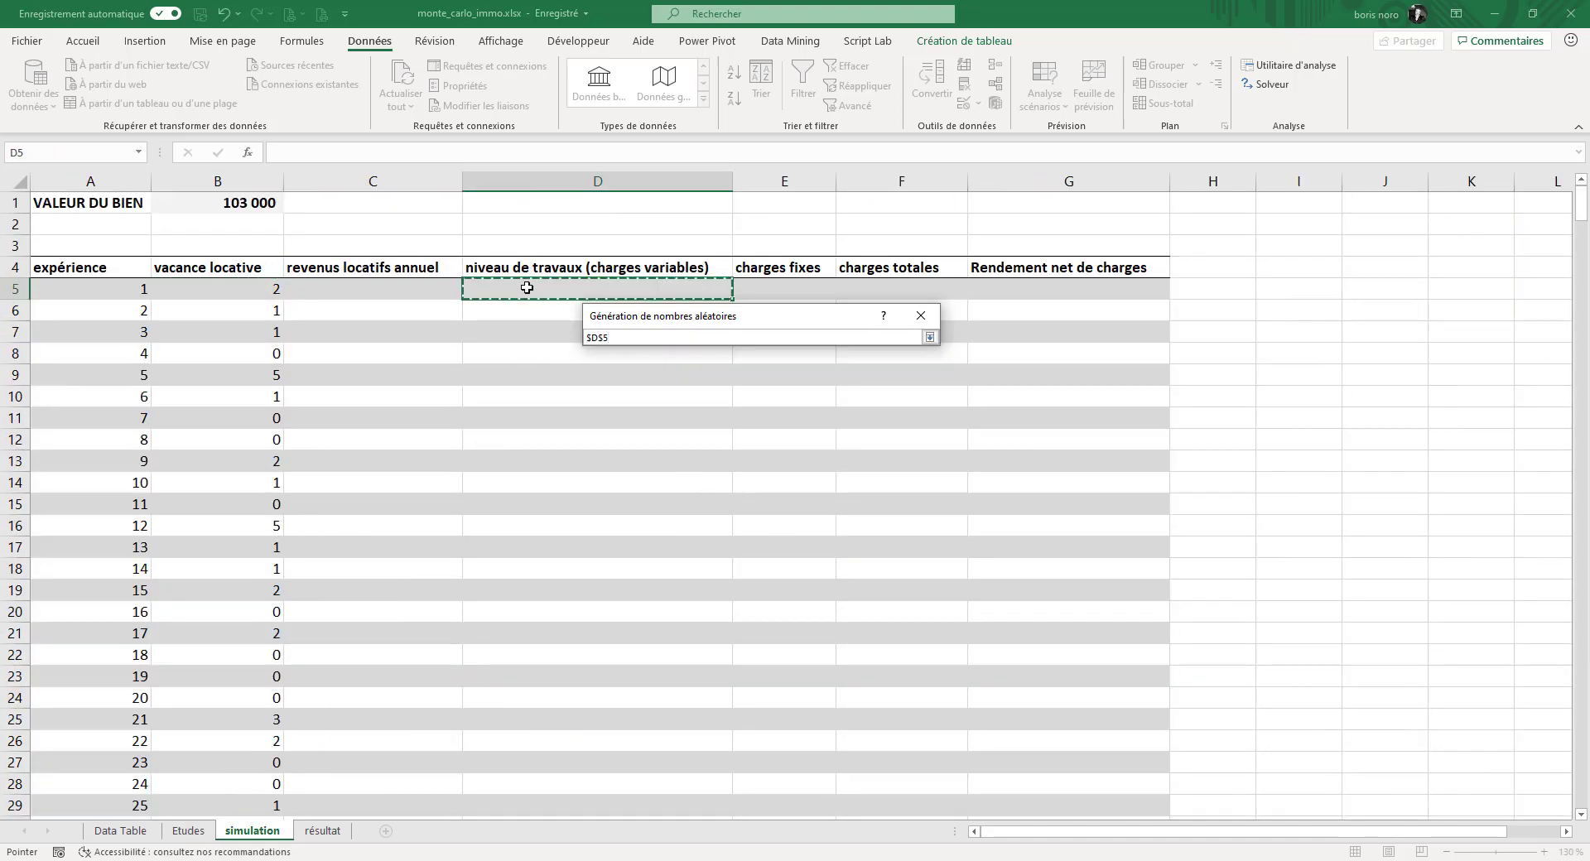
pyautogui.press('Return')
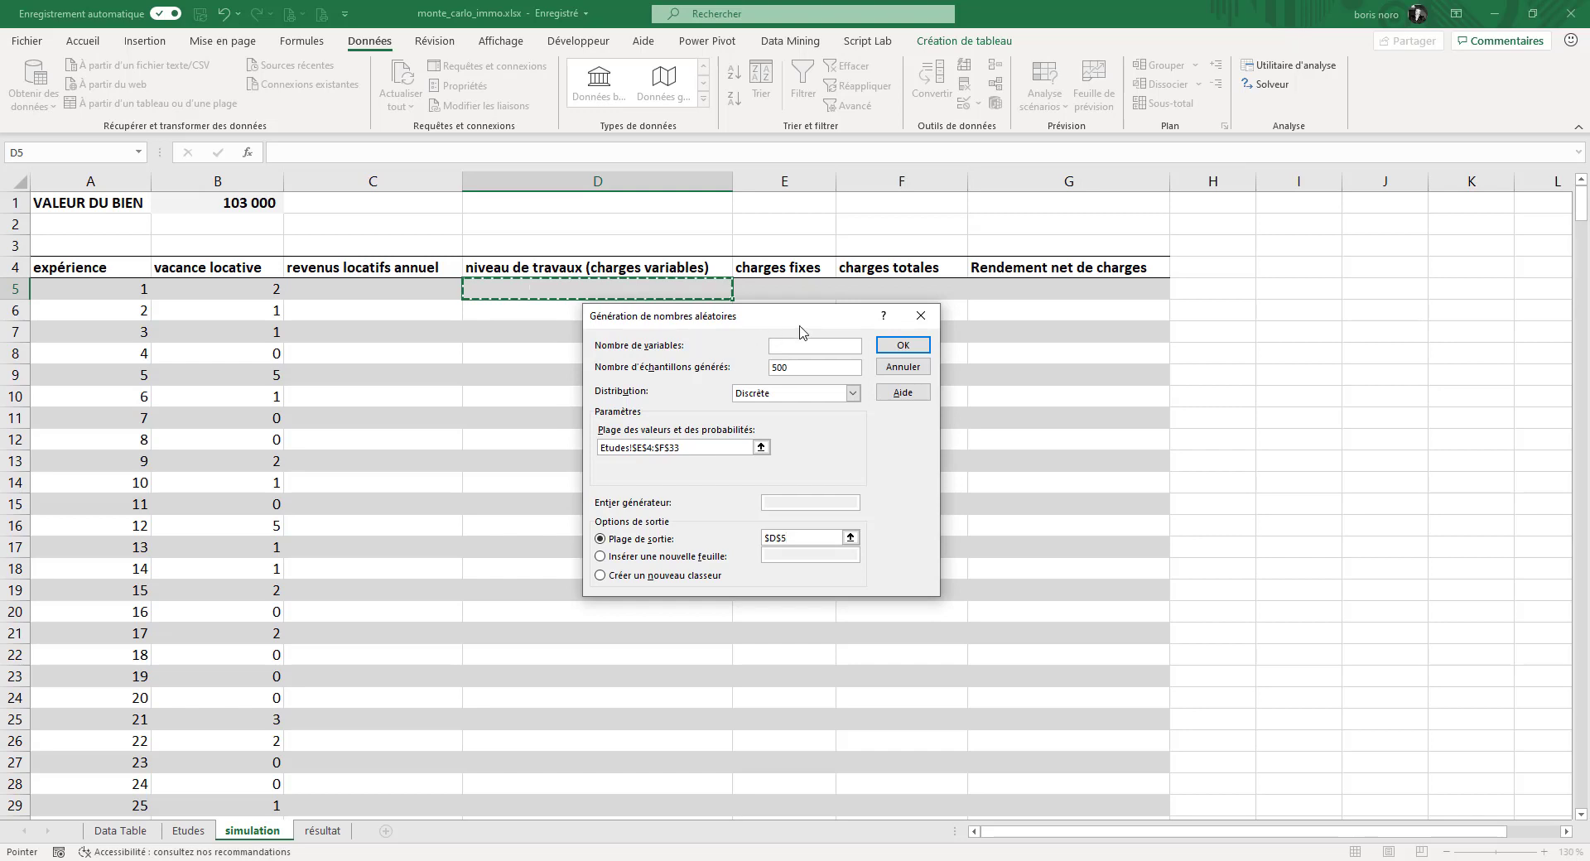
pyautogui.click(902, 345)
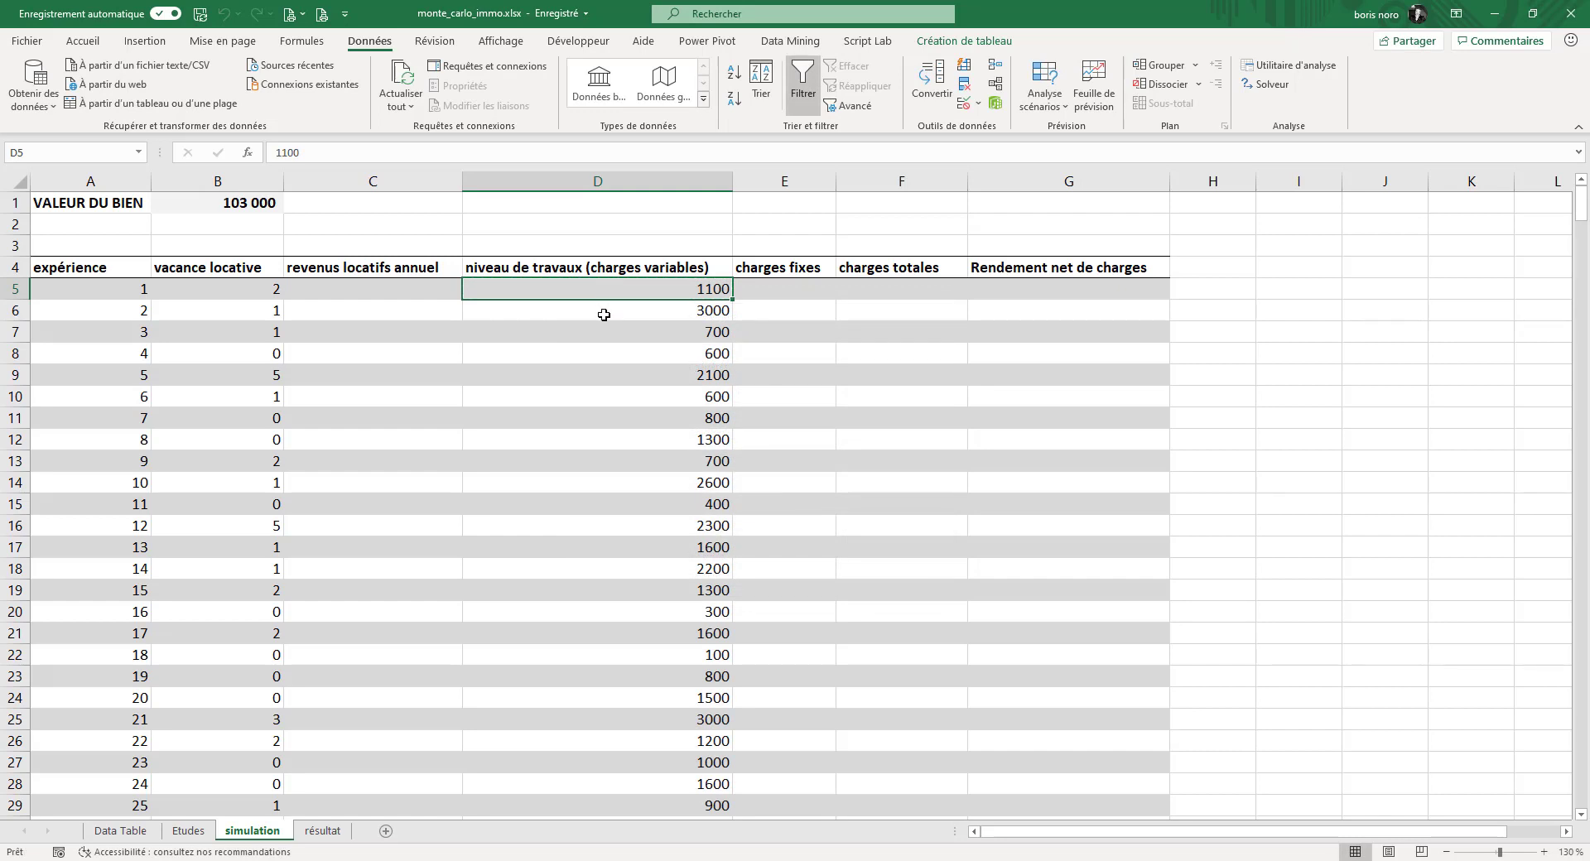
pyautogui.click(604, 313)
pyautogui.click(607, 337)
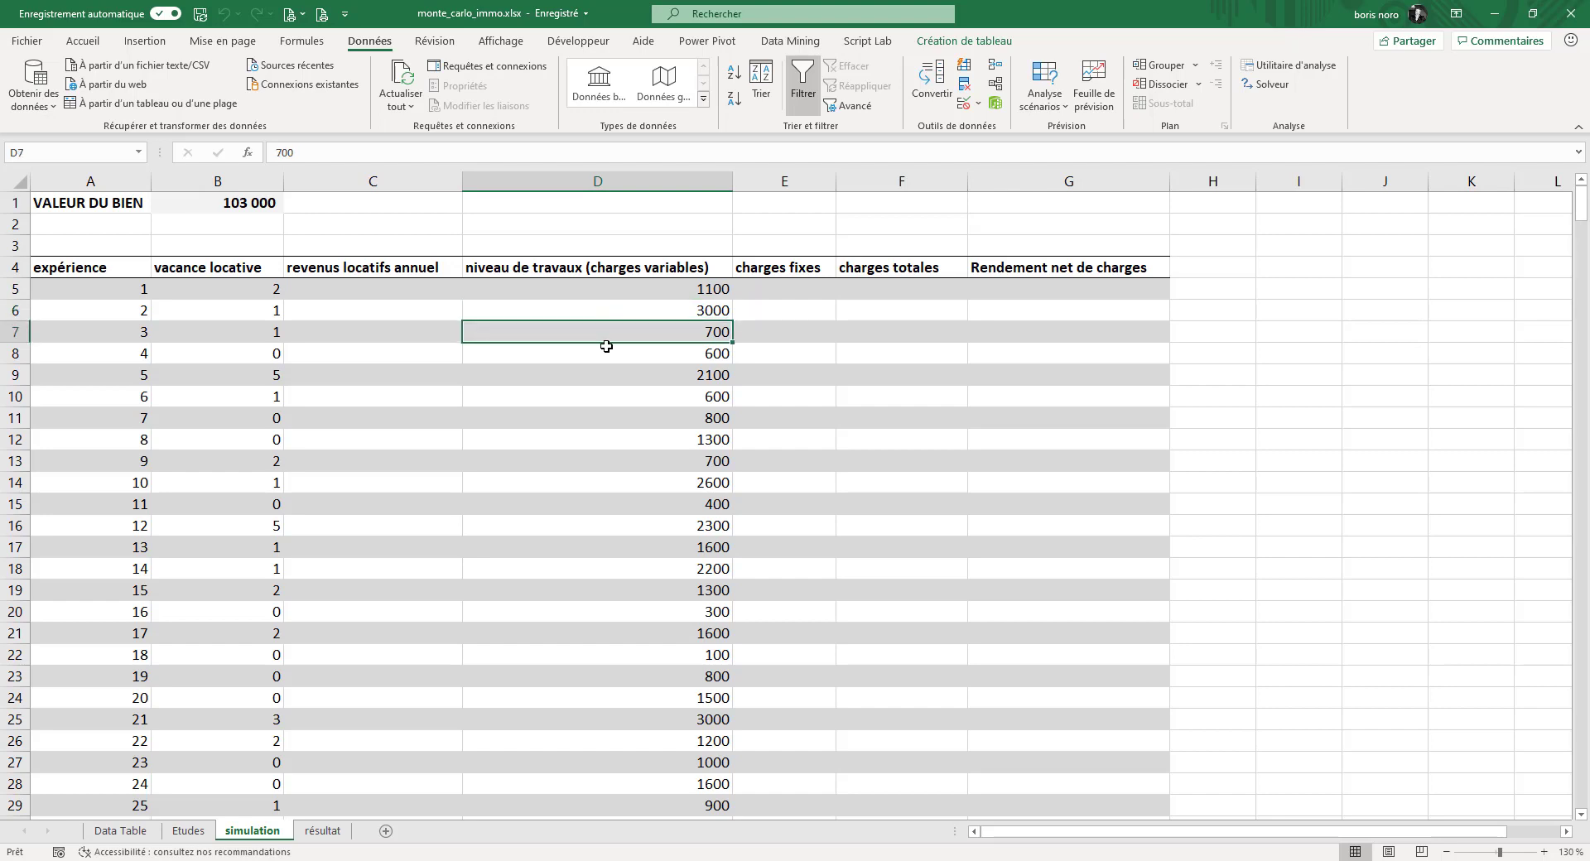
pyautogui.click(605, 355)
pyautogui.click(595, 372)
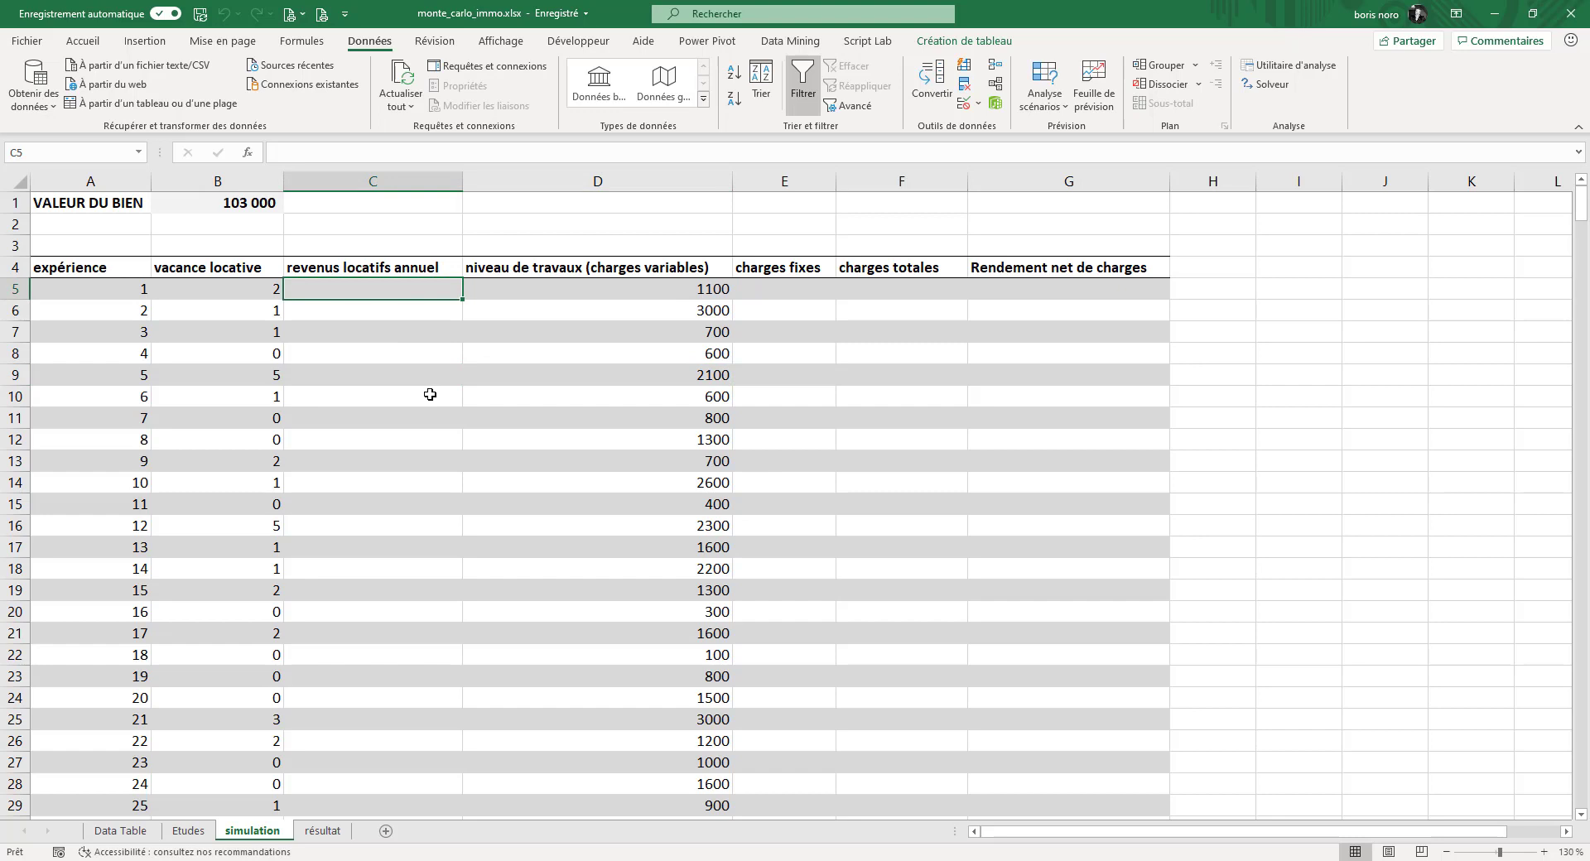
# - Enter the annual rental income formula =(12-[@[vacance locative]])*'Data Table '!B9 in cell C5 of the simulation sheet
pyautogui.write('=(')
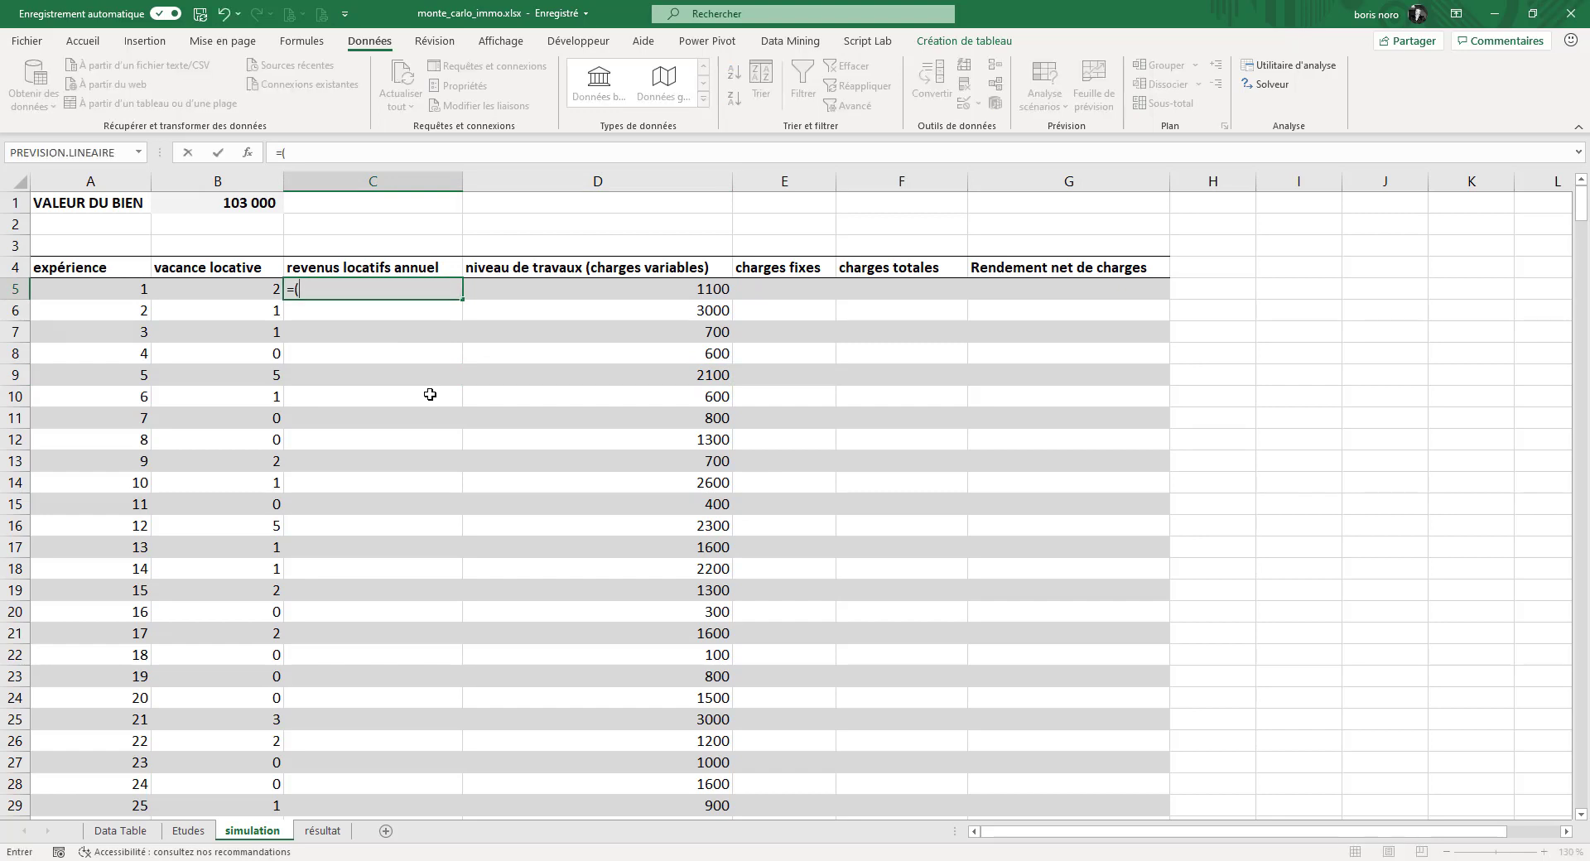
pyautogui.write('12-')
pyautogui.click(225, 291)
pyautogui.write(')*')
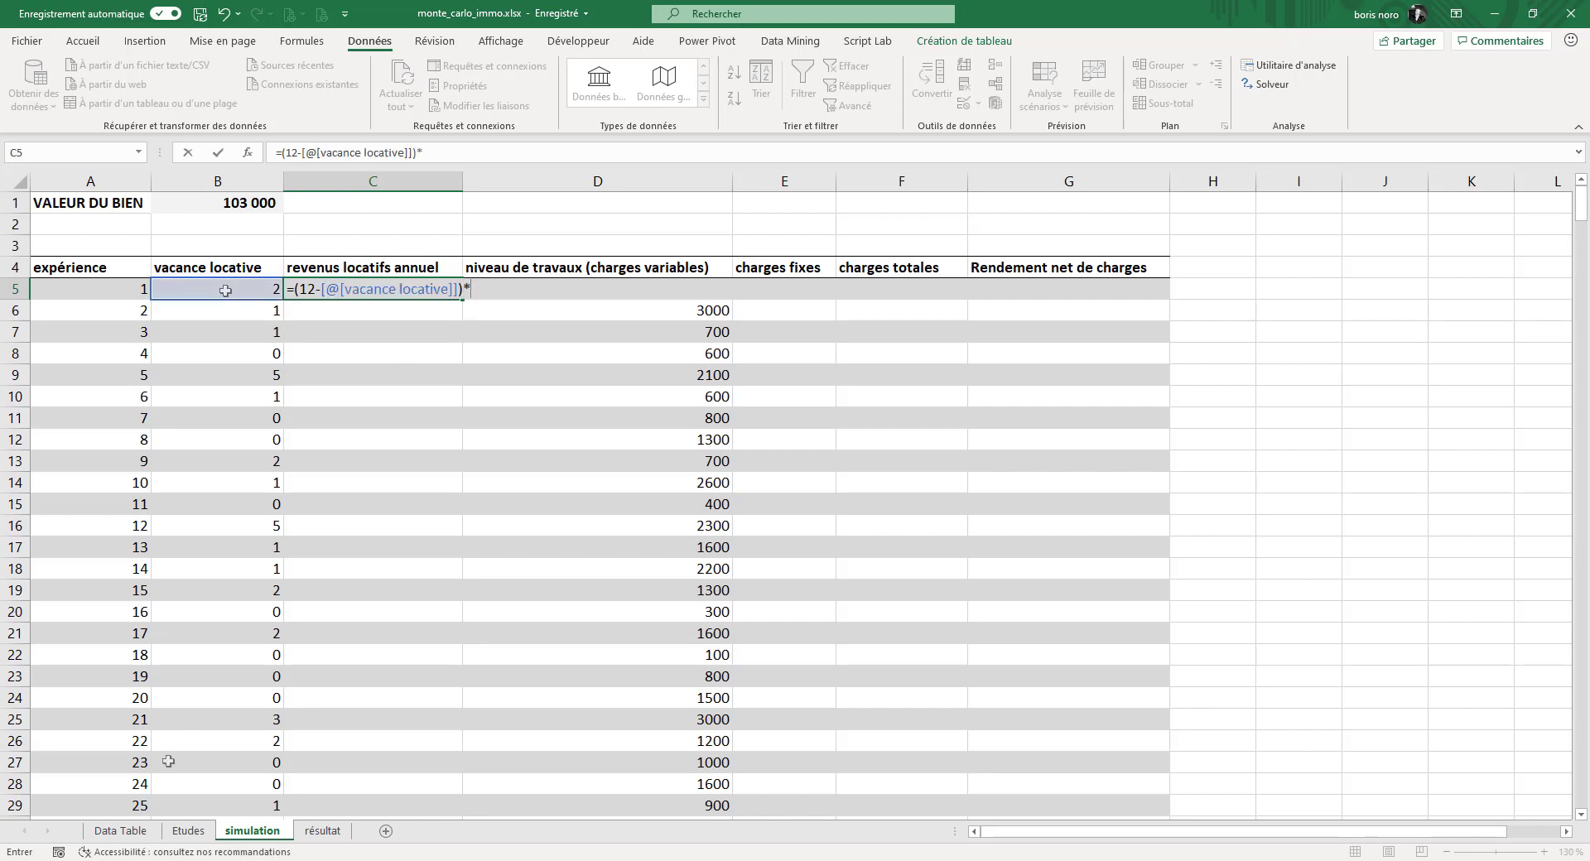
pyautogui.click(120, 831)
pyautogui.click(430, 388)
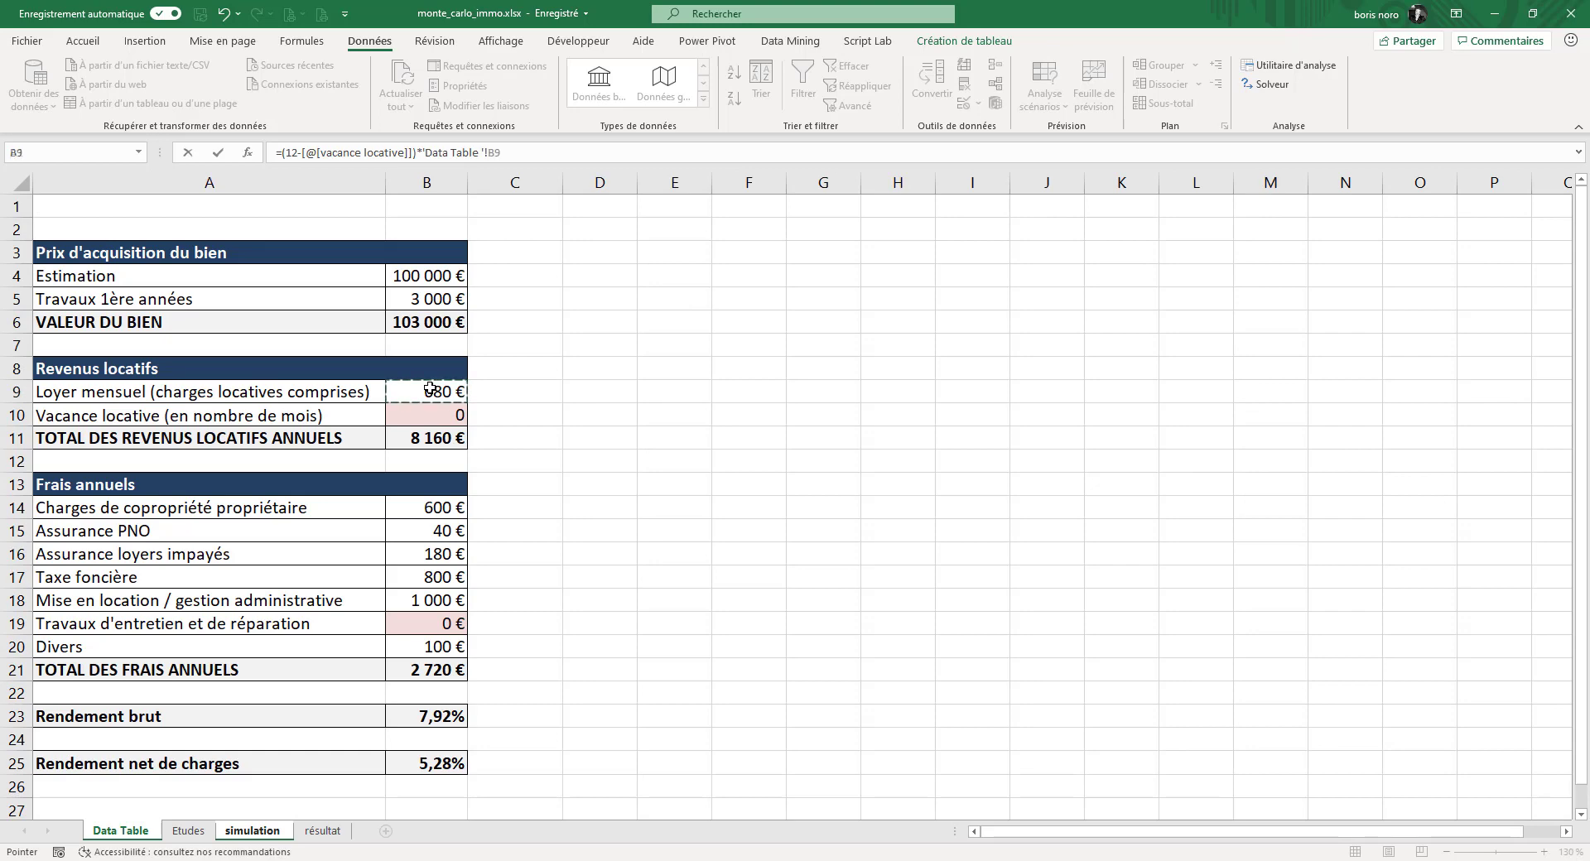
pyautogui.press('Return')
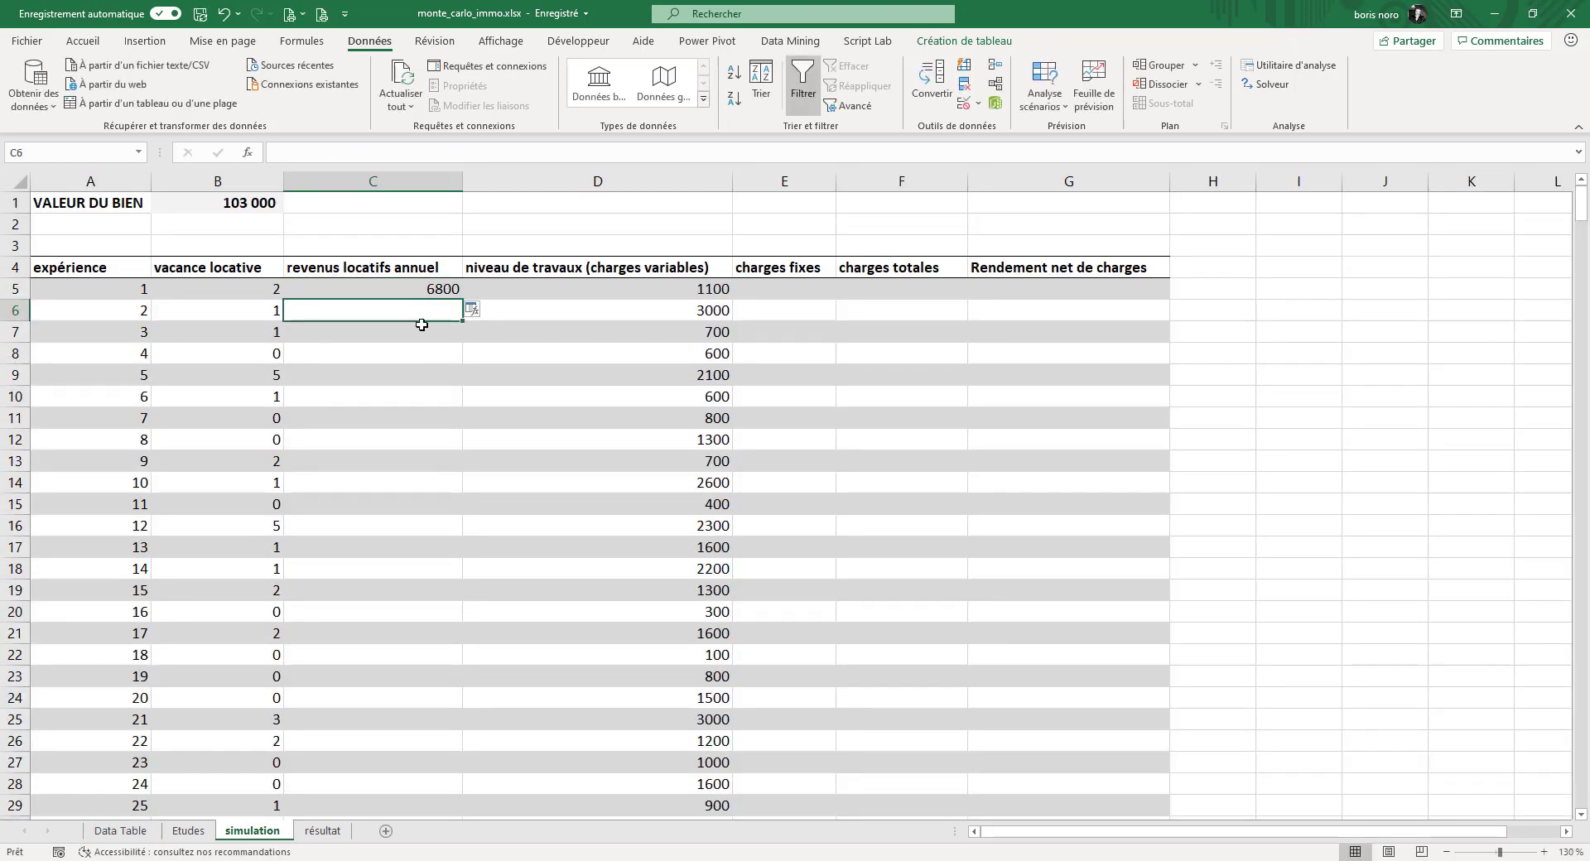
# - Make the Data Table reference absolute as $B$9 in the revenus locatifs annuel formula of cell C5
pyautogui.click(423, 290)
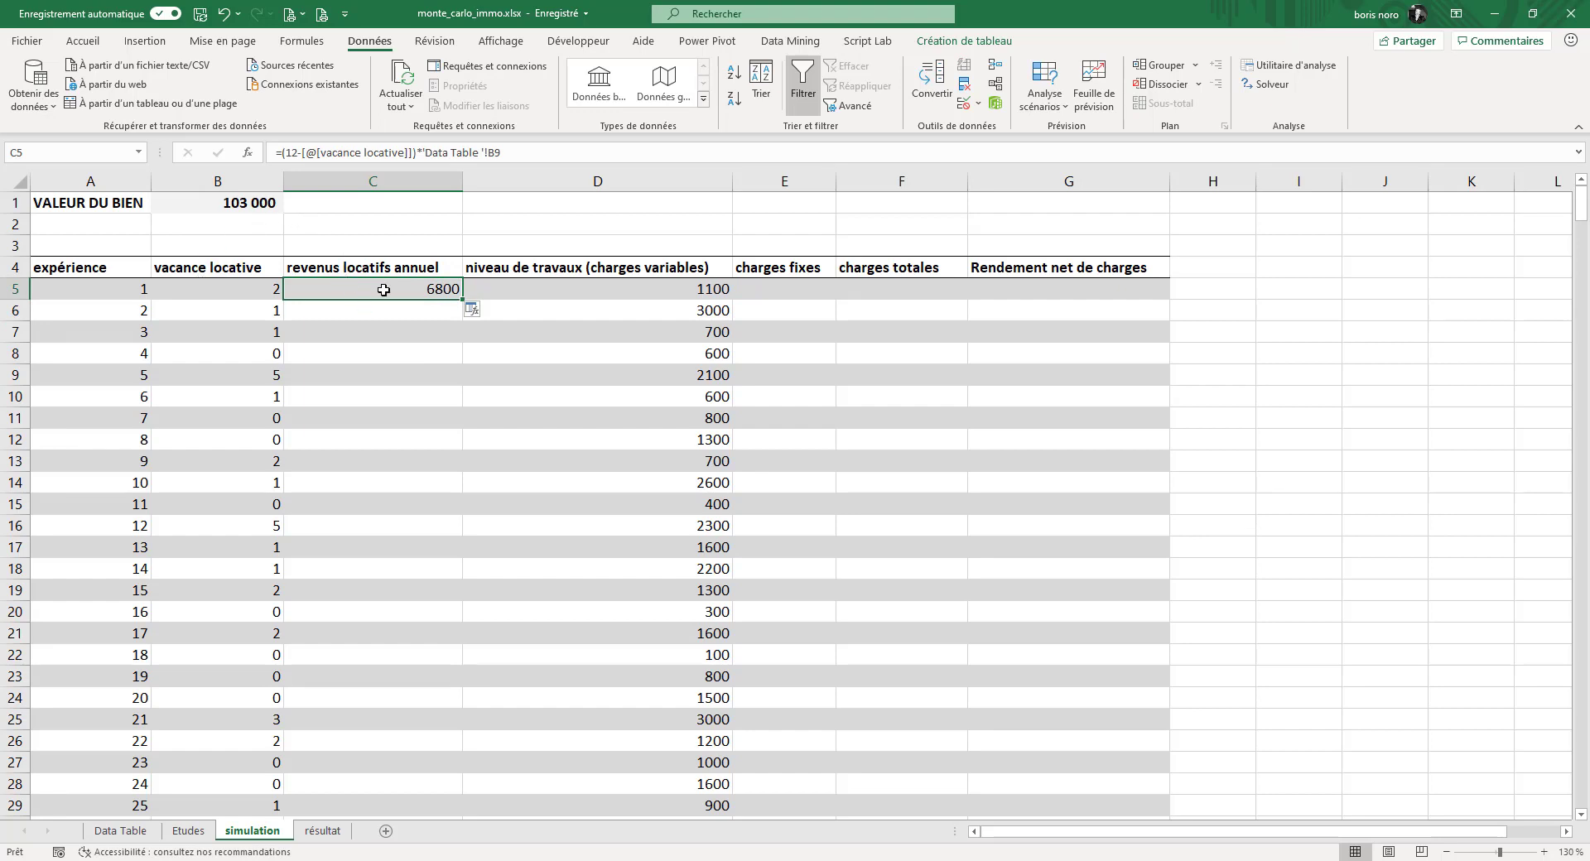
pyautogui.hotkey('ctrl', 'z')
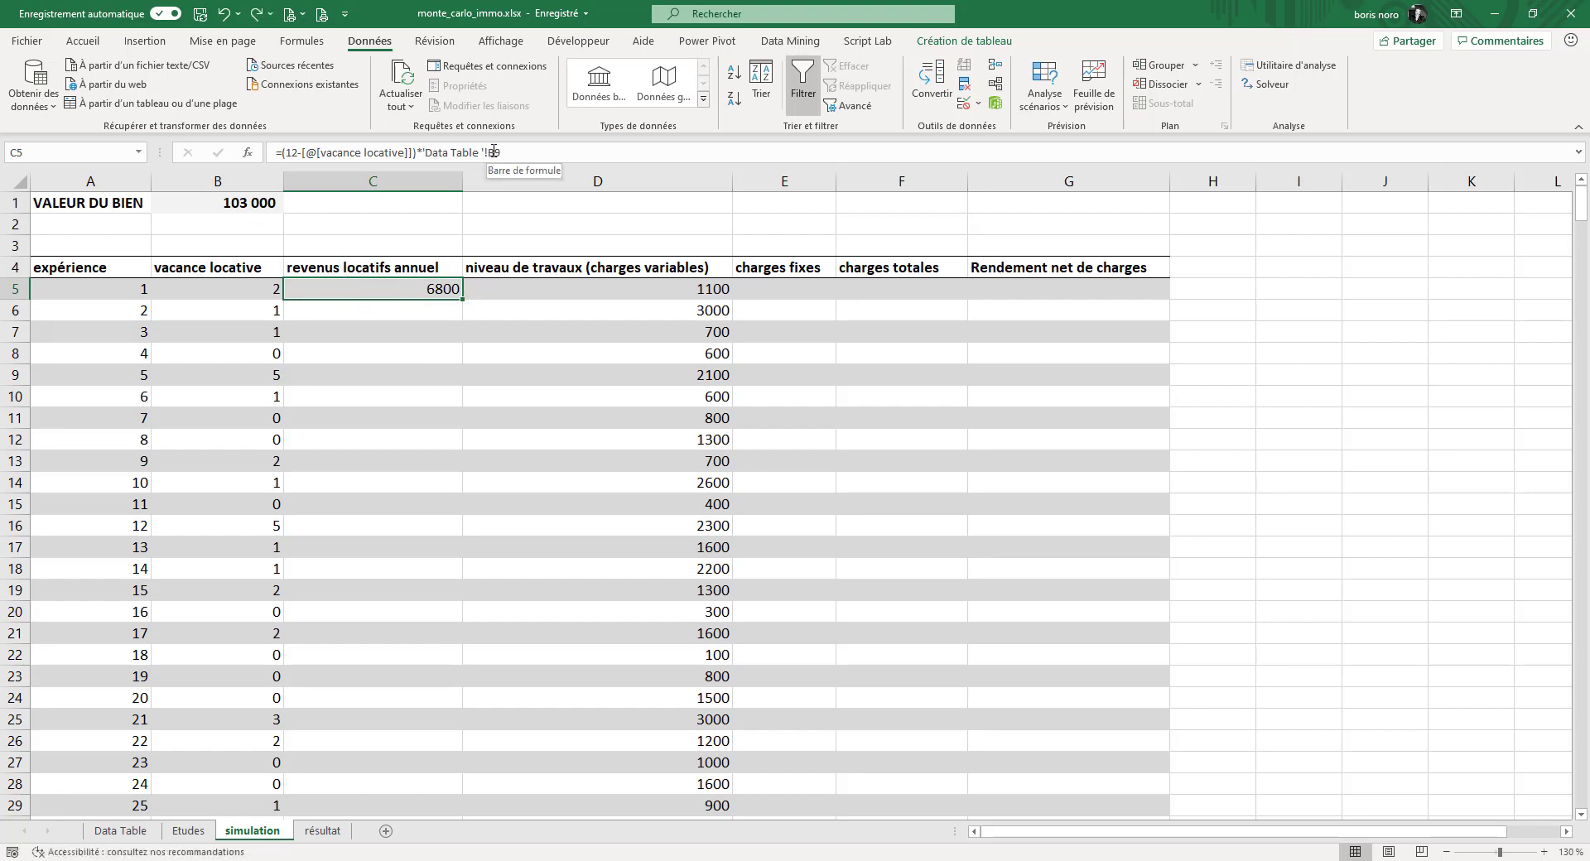
pyautogui.click(493, 152)
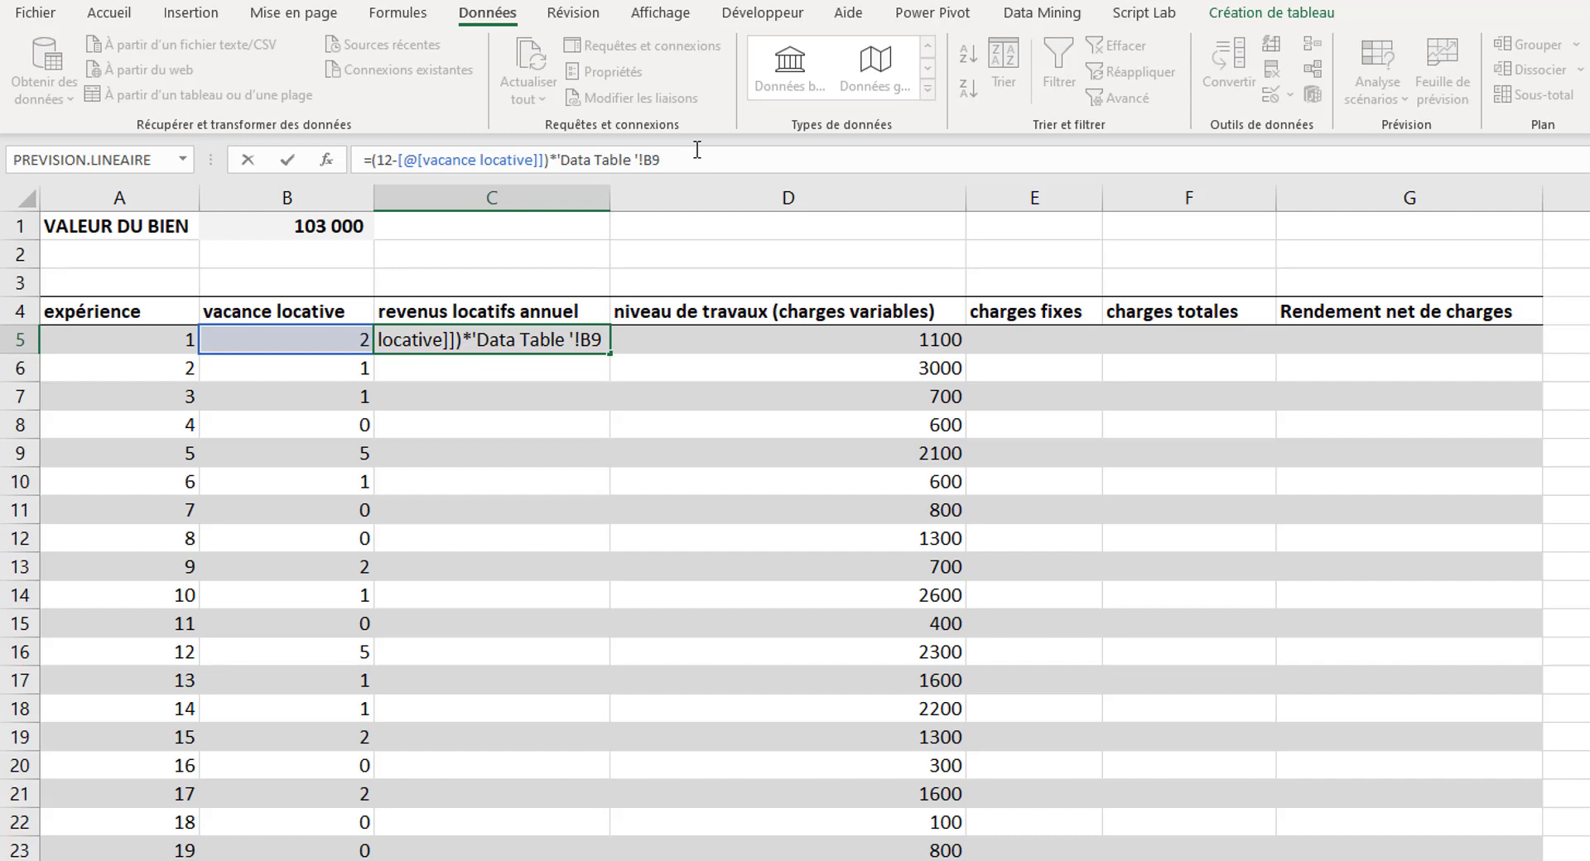
pyautogui.press('F4')
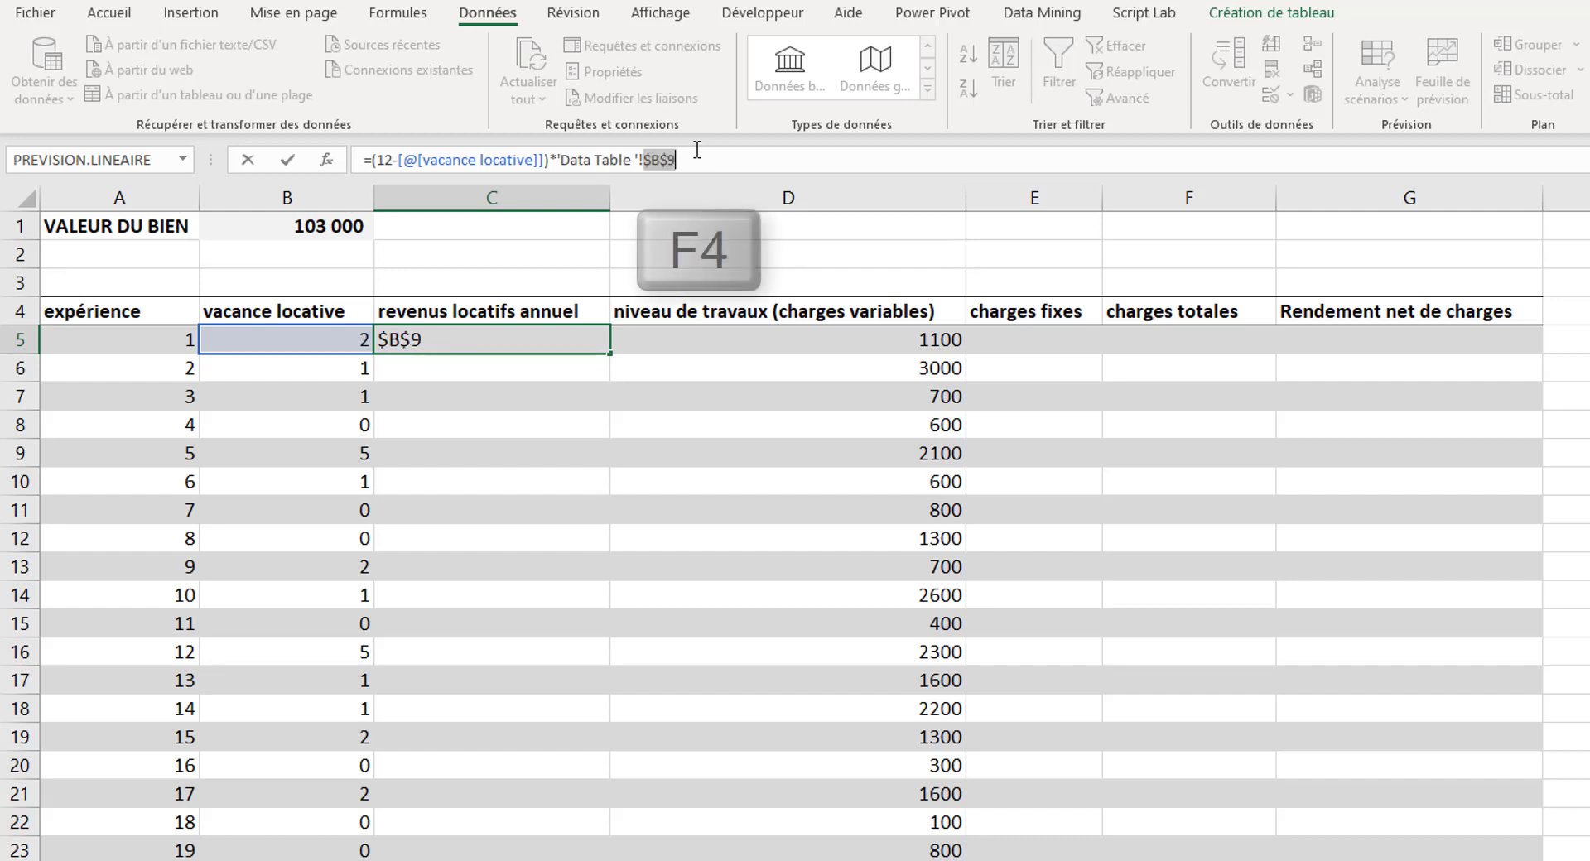
pyautogui.press('Return')
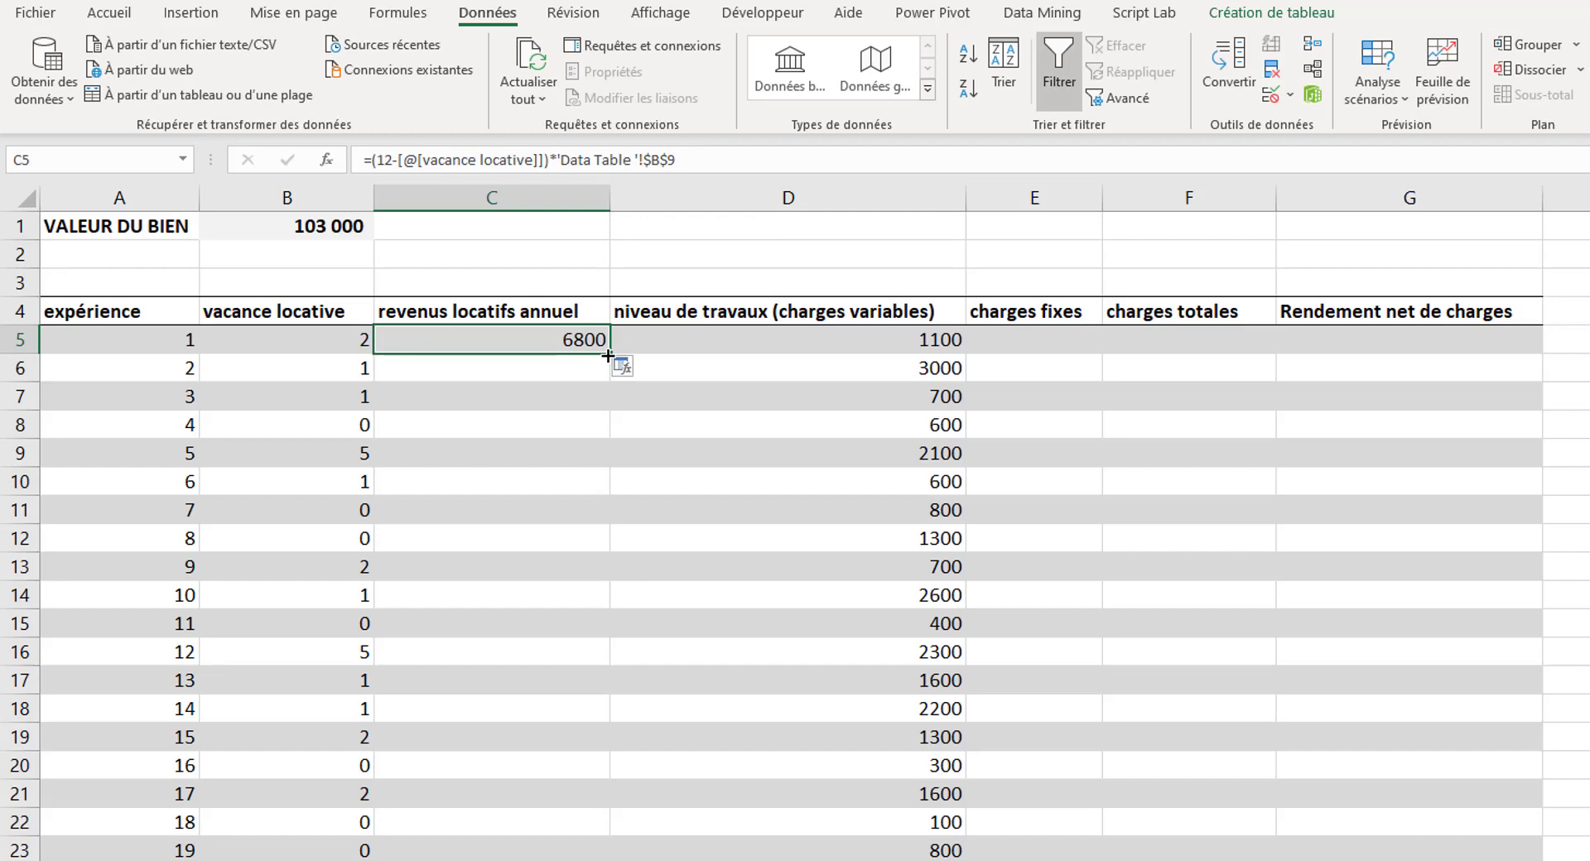
# - Fill the revenus locatifs annuel formula down the column and check the income against the vacancy for experiments 5 and 7
pyautogui.doubleClick(607, 355)
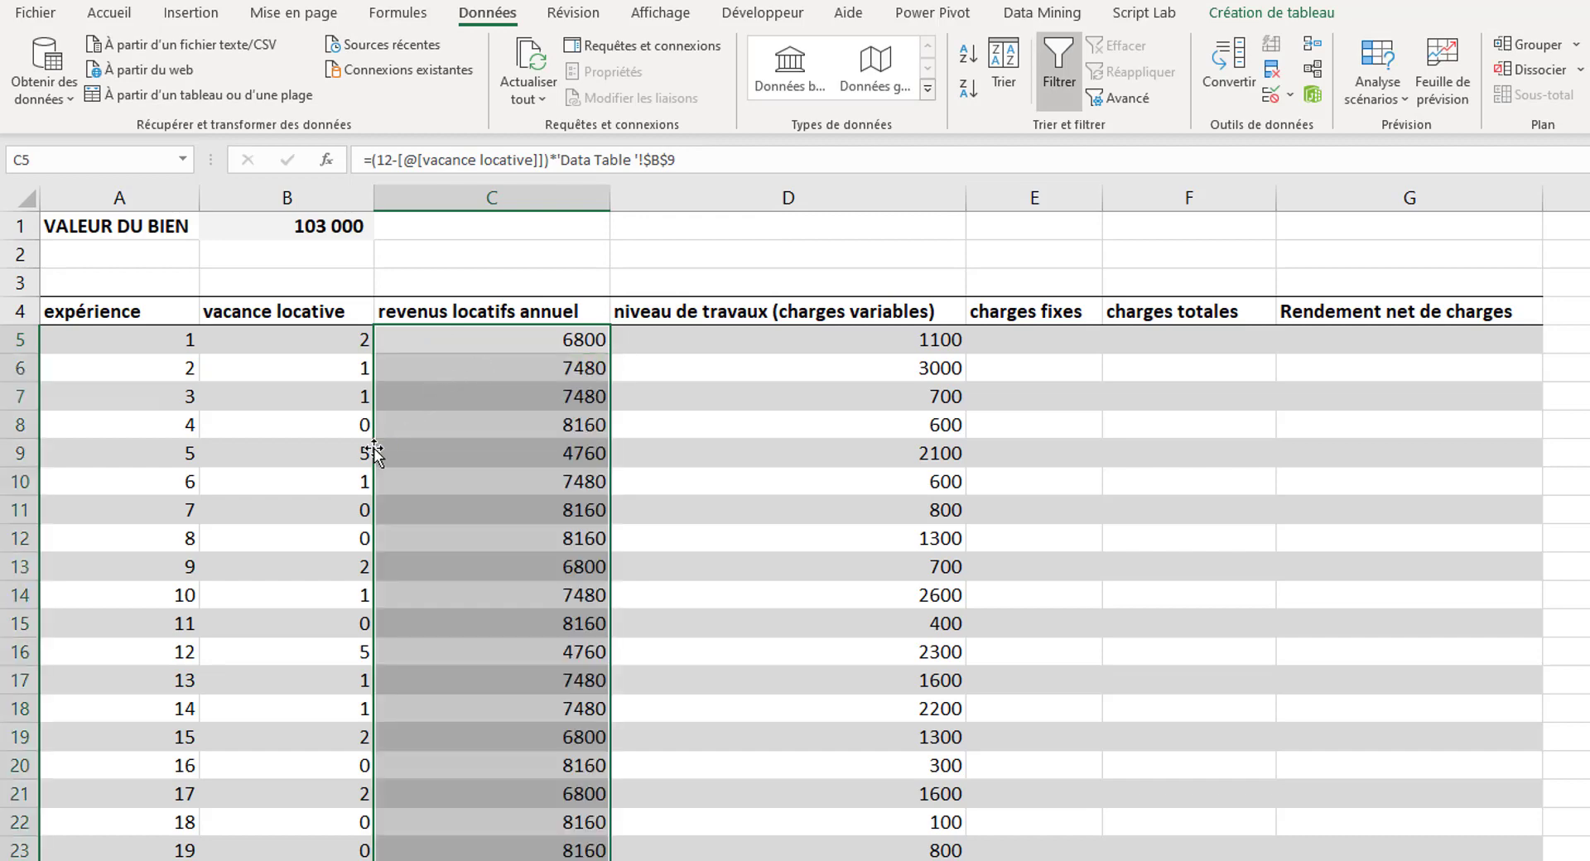
pyautogui.click(336, 453)
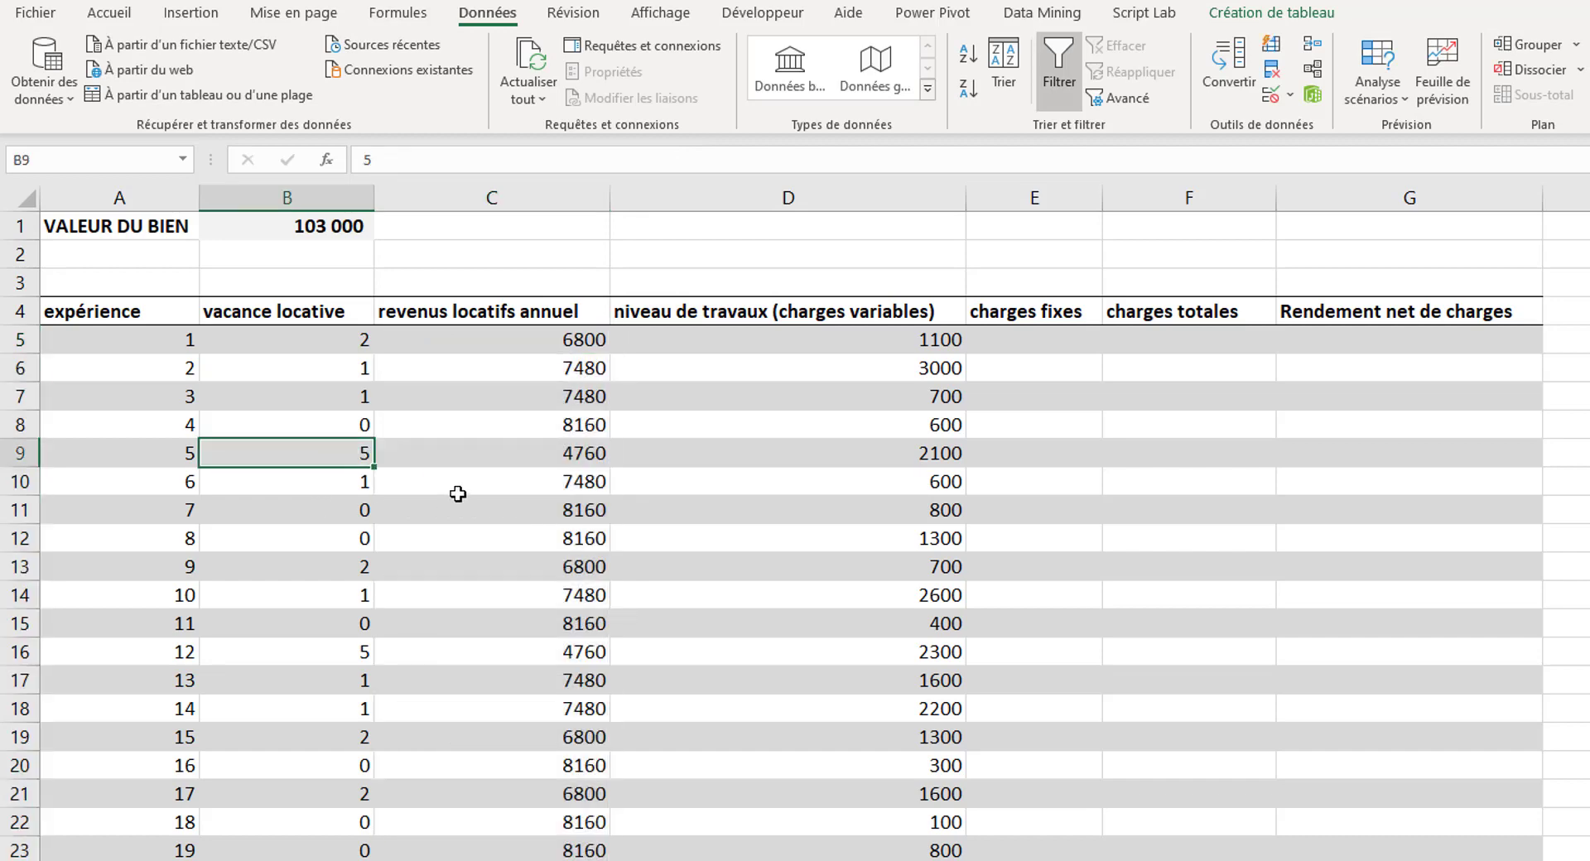
pyautogui.click(515, 455)
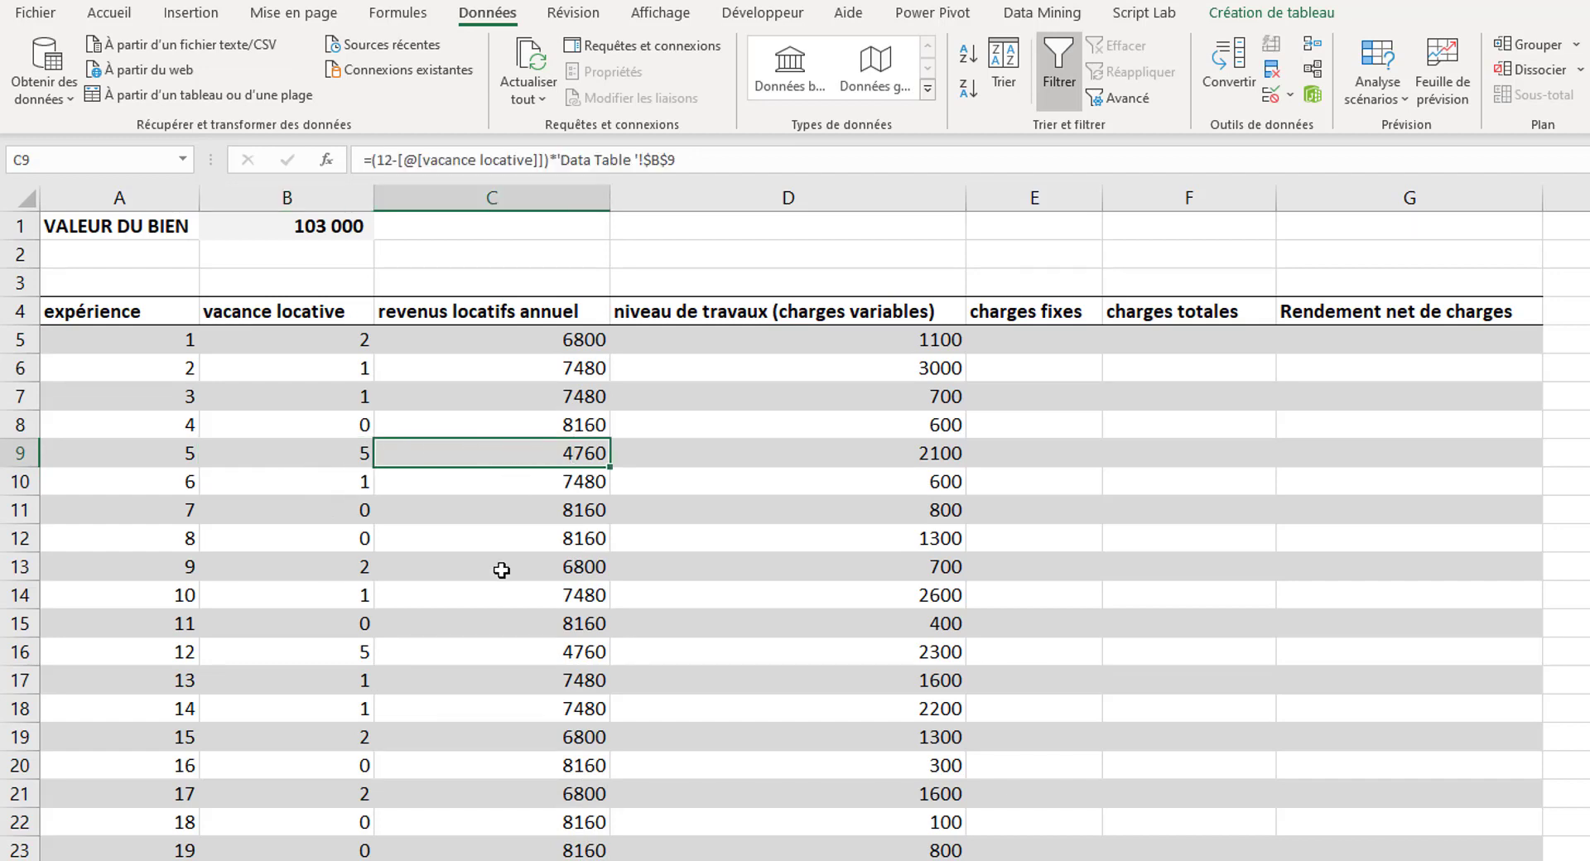
pyautogui.click(324, 509)
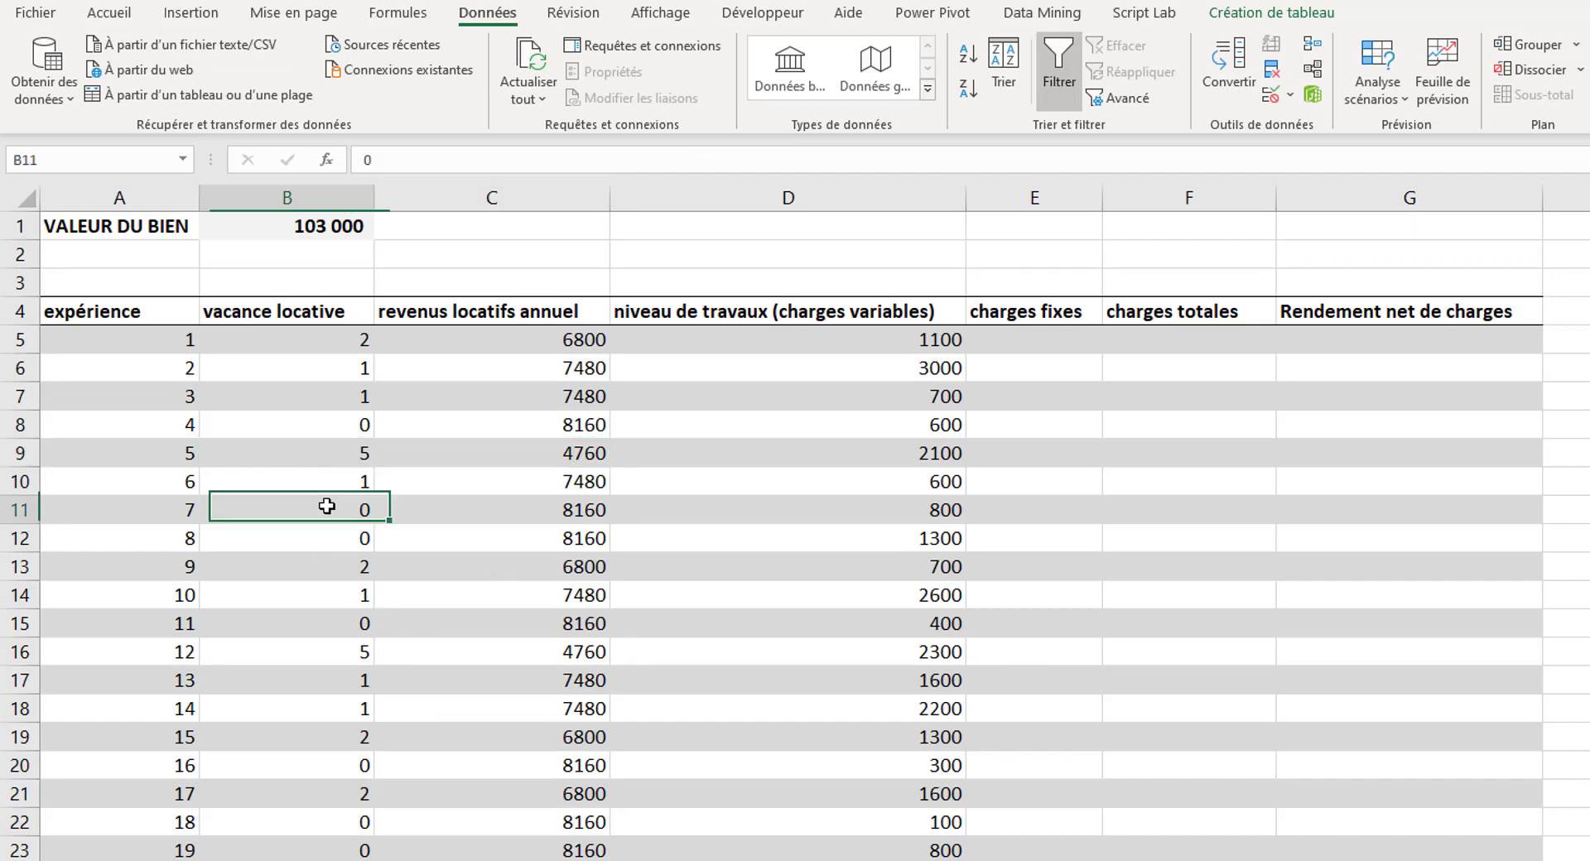
pyautogui.click(518, 500)
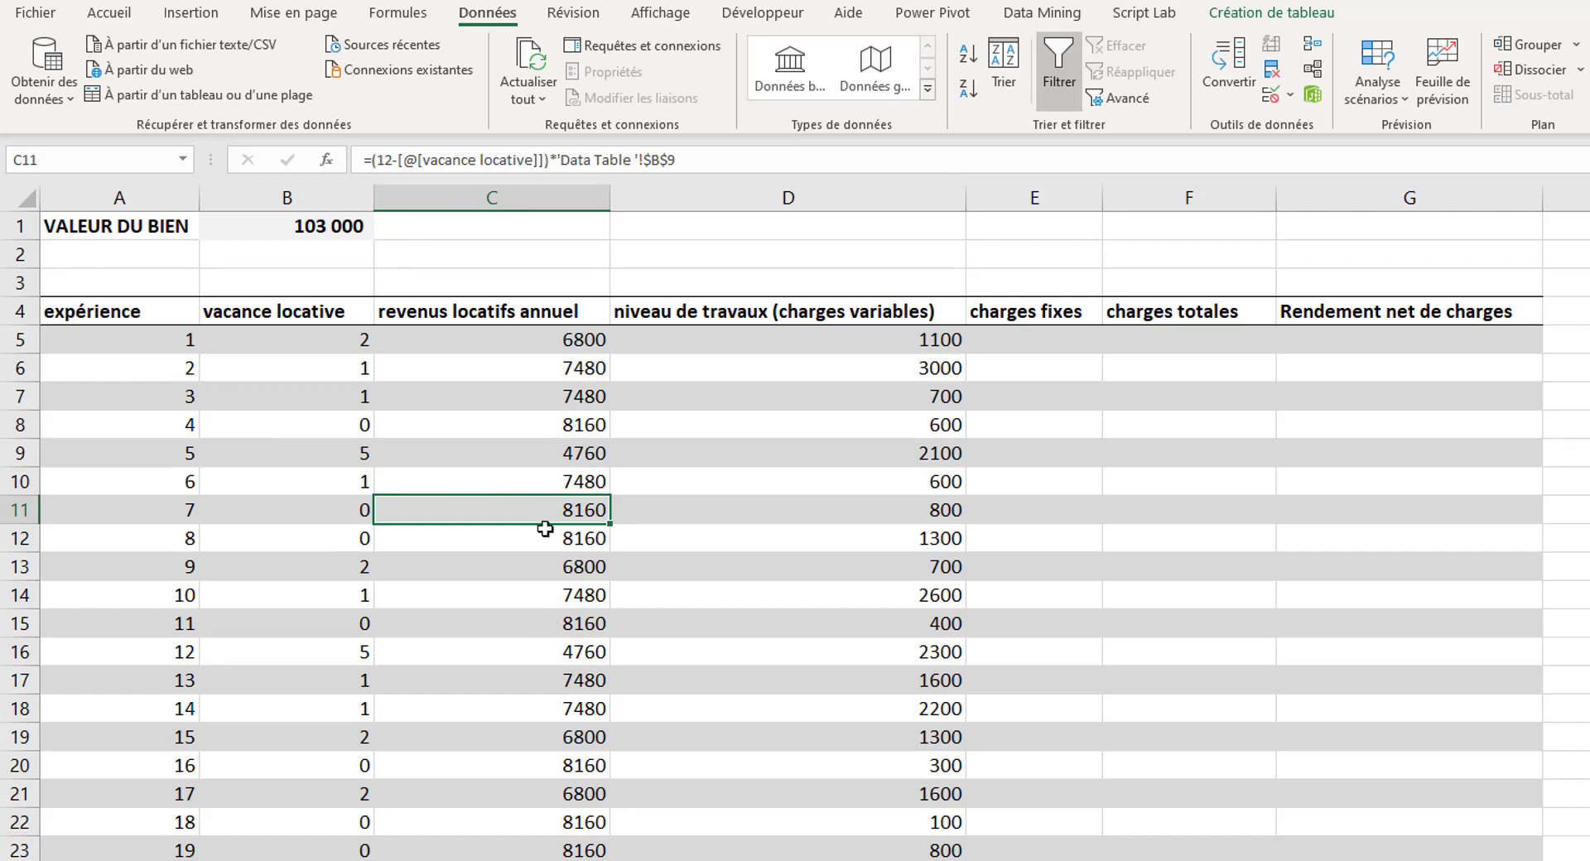
# - Link the charges fixes cell E5 to the total annual costs with the formula ='Data Table '!B21
pyautogui.click(720, 343)
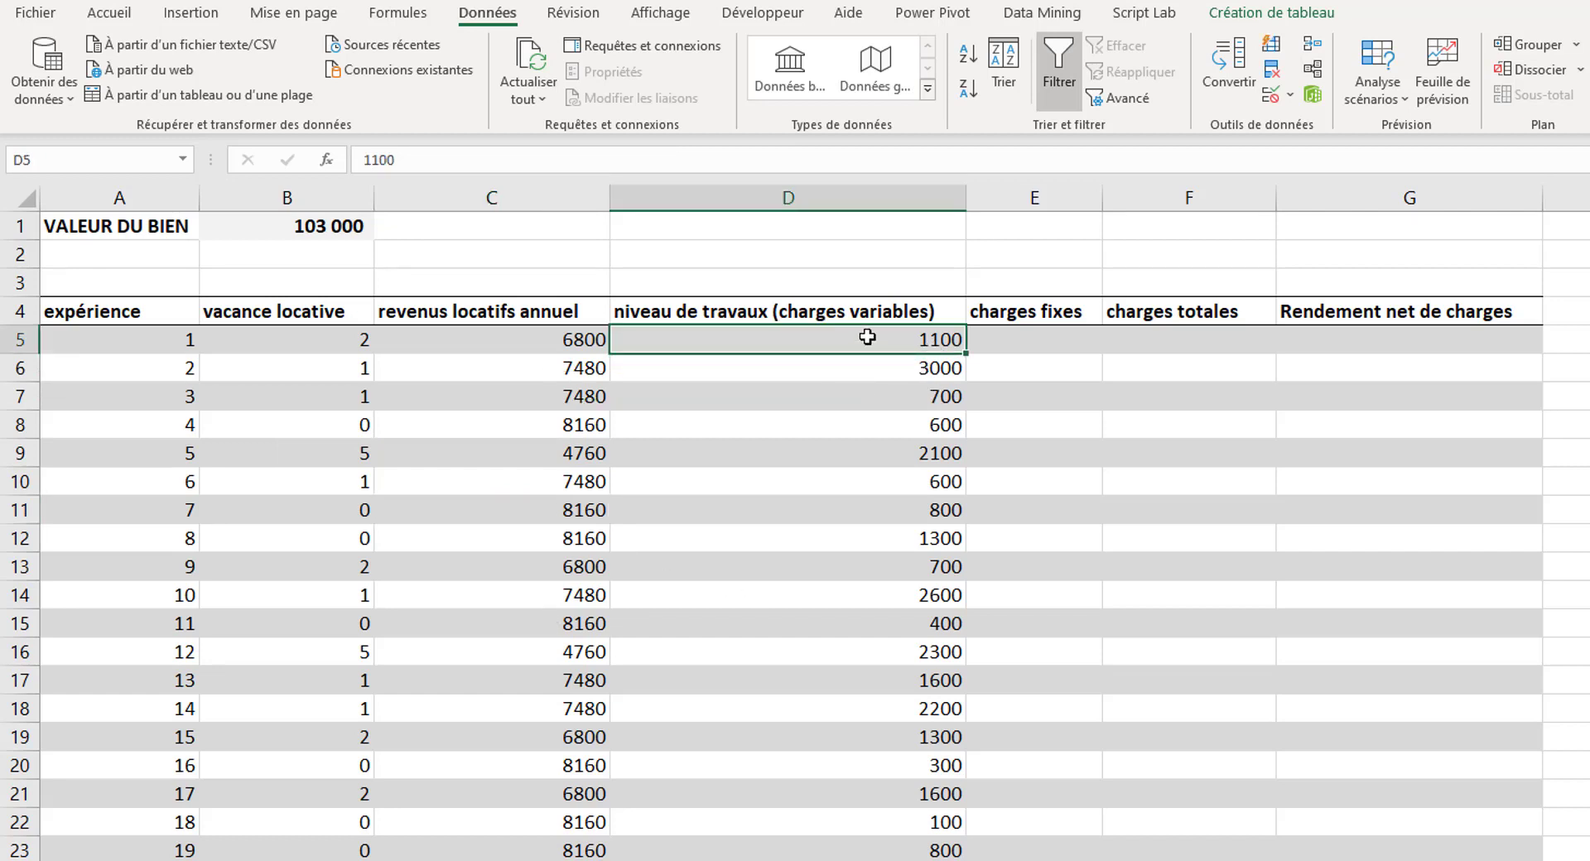
pyautogui.click(1029, 342)
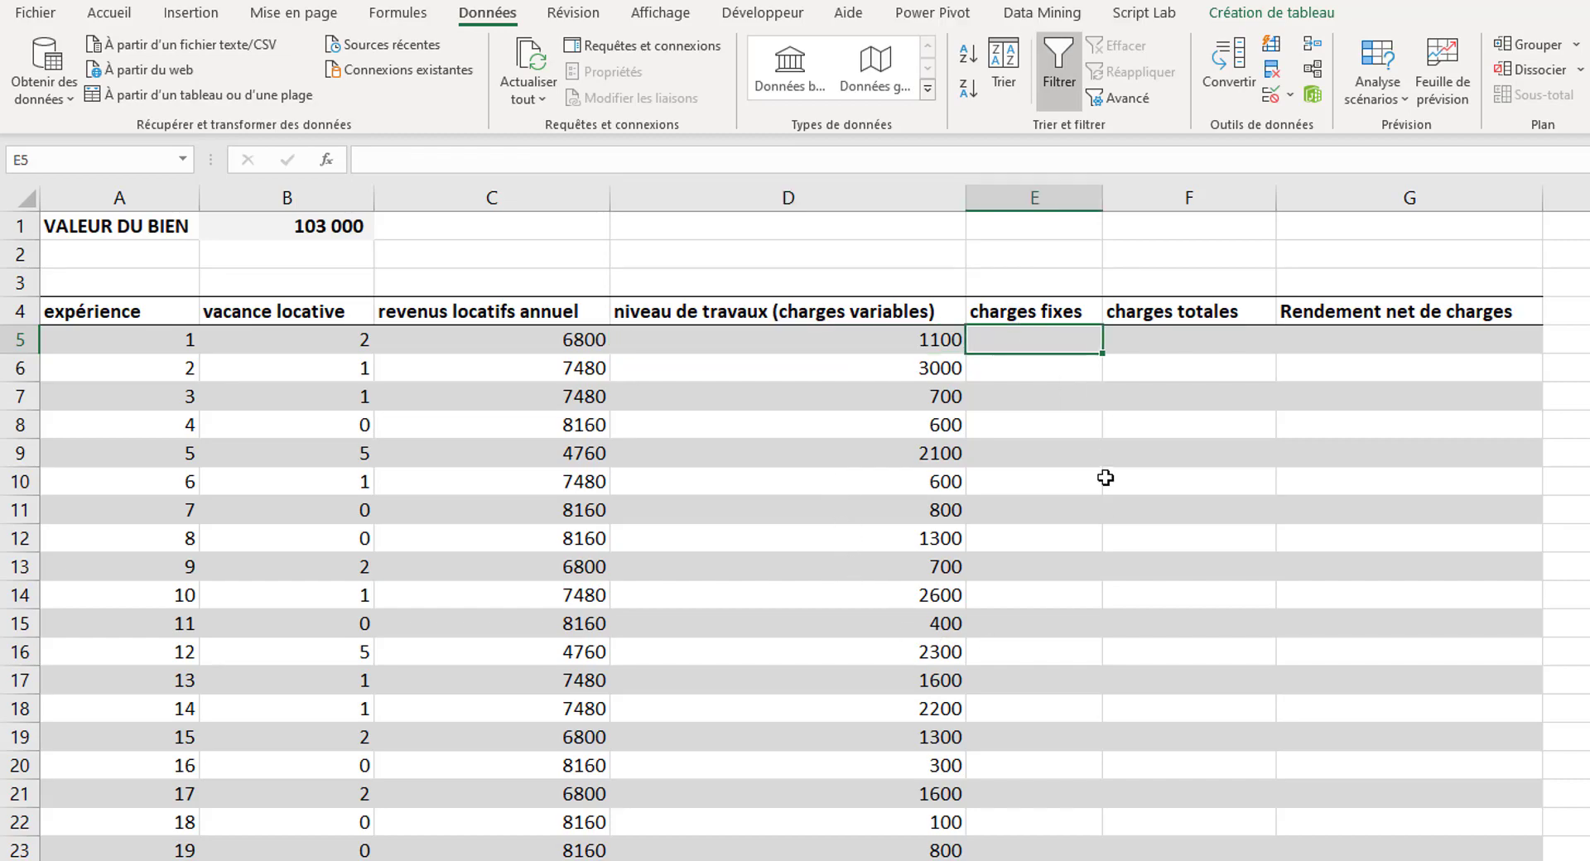
pyautogui.write('=')
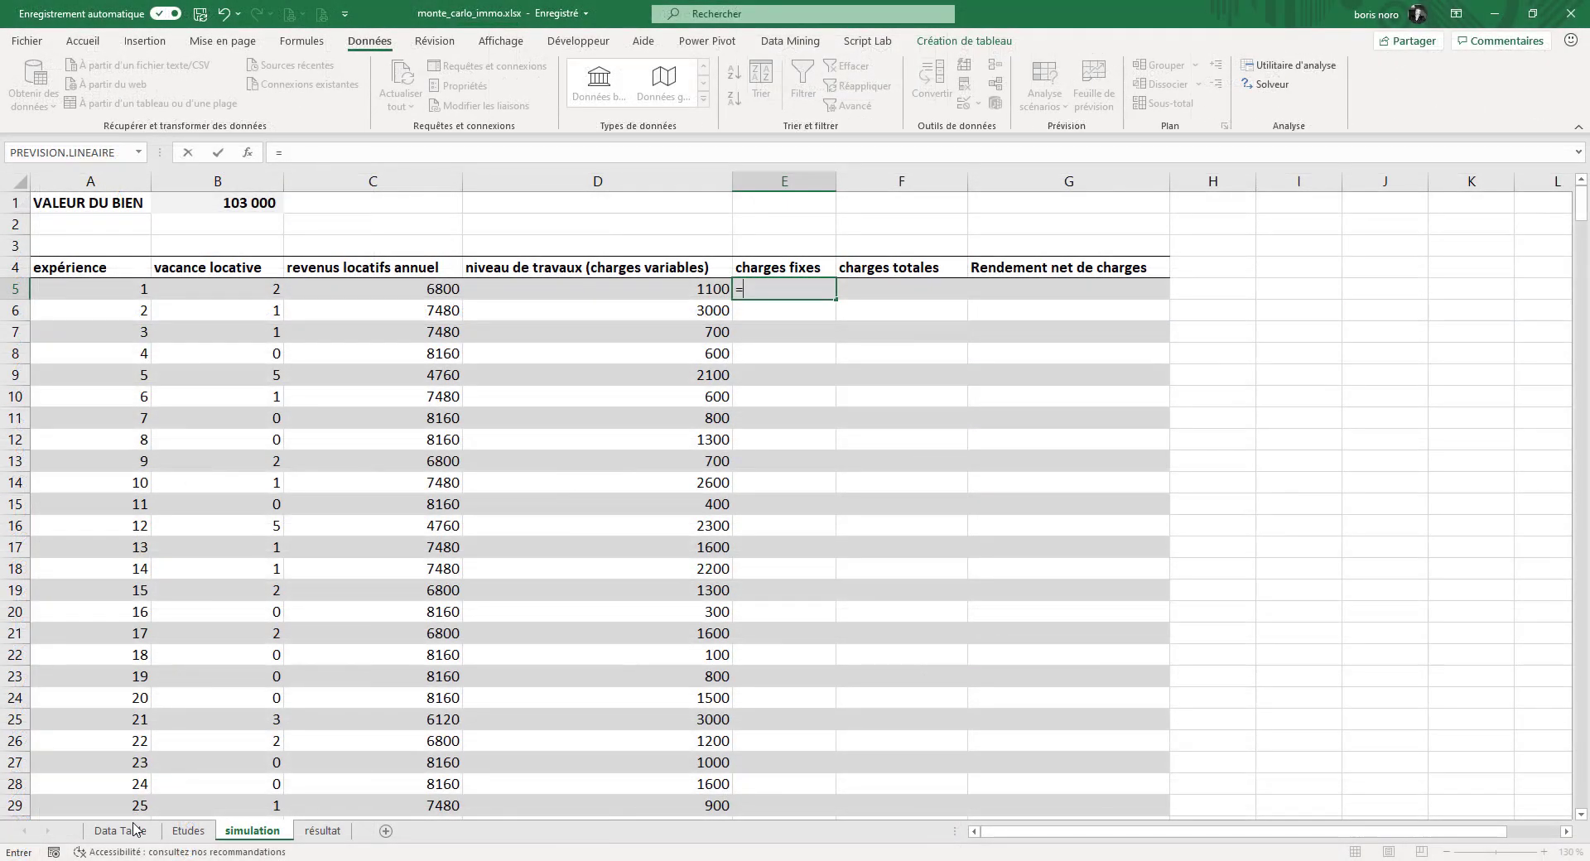
pyautogui.click(130, 832)
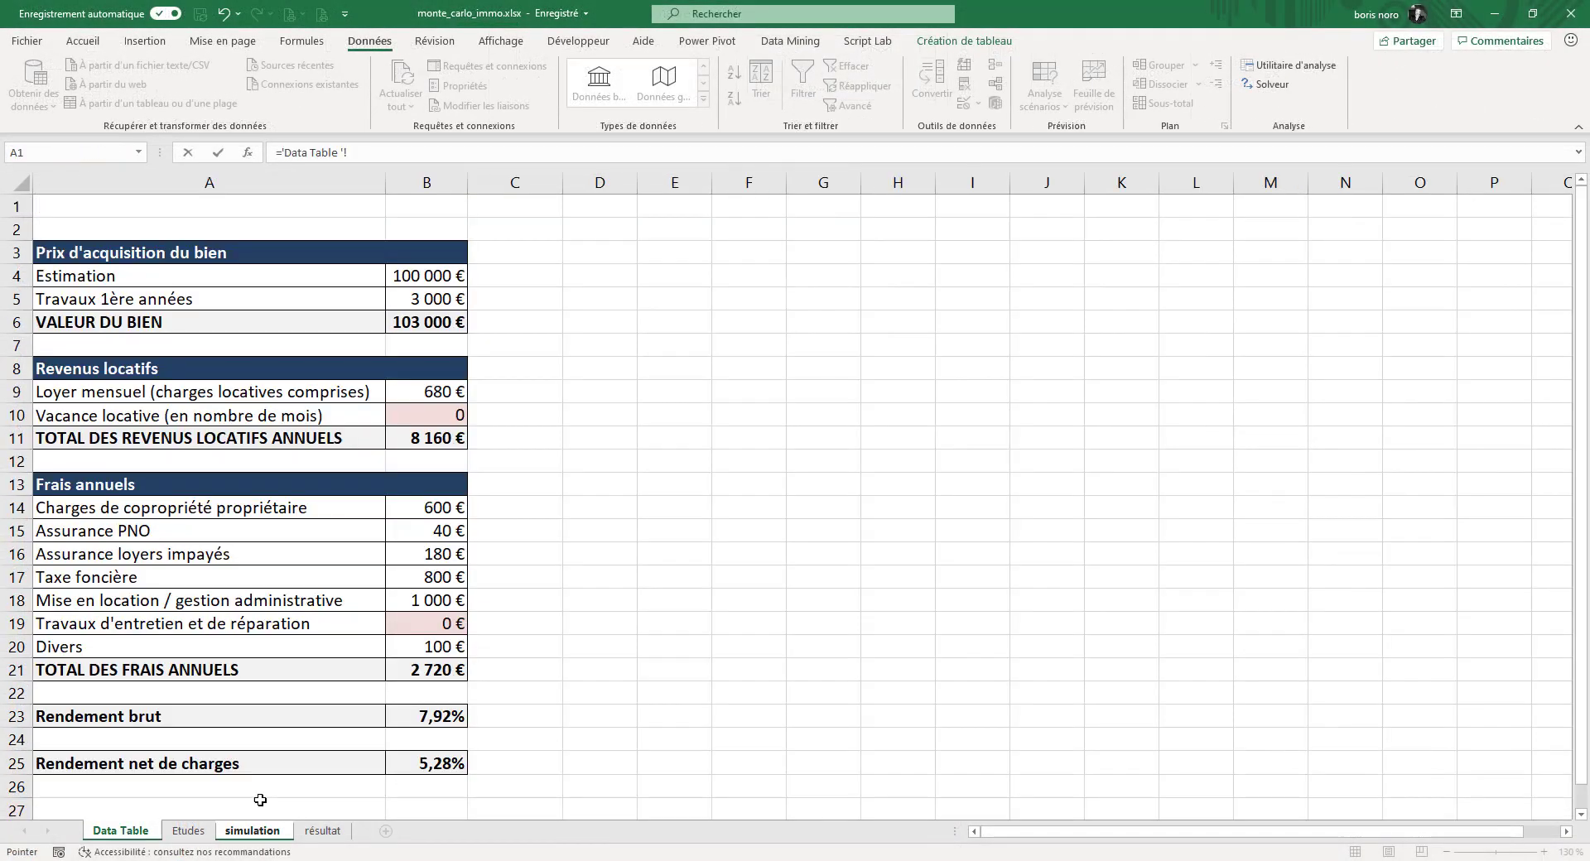
pyautogui.click(425, 670)
pyautogui.hotkey('ctrl', 'v')
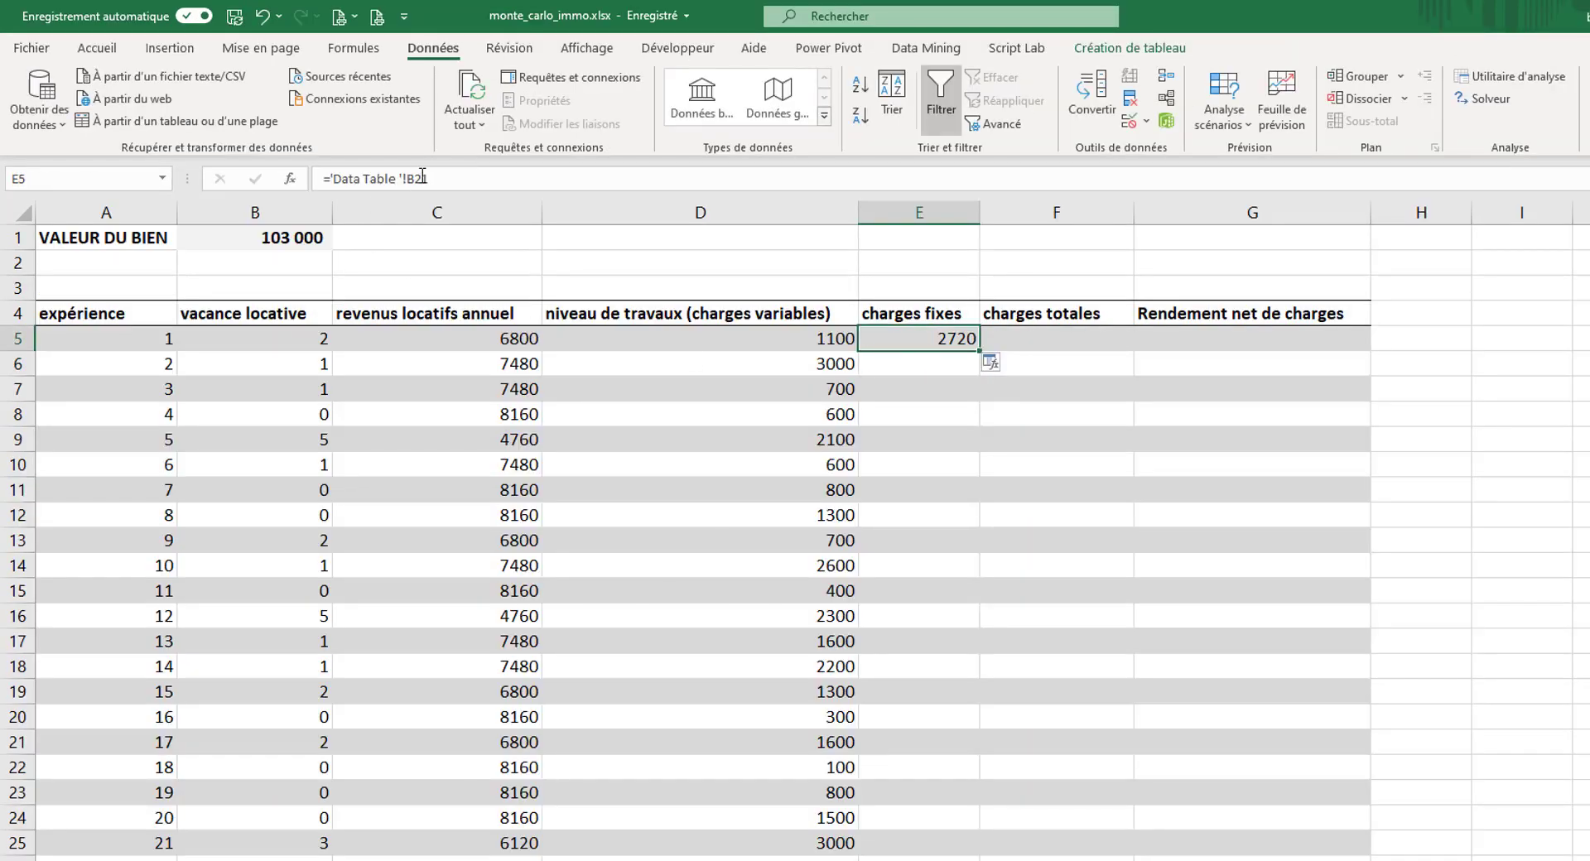
# - Make the charges fixes reference absolute as $B$21 and fill the formula down the column
pyautogui.click(422, 177)
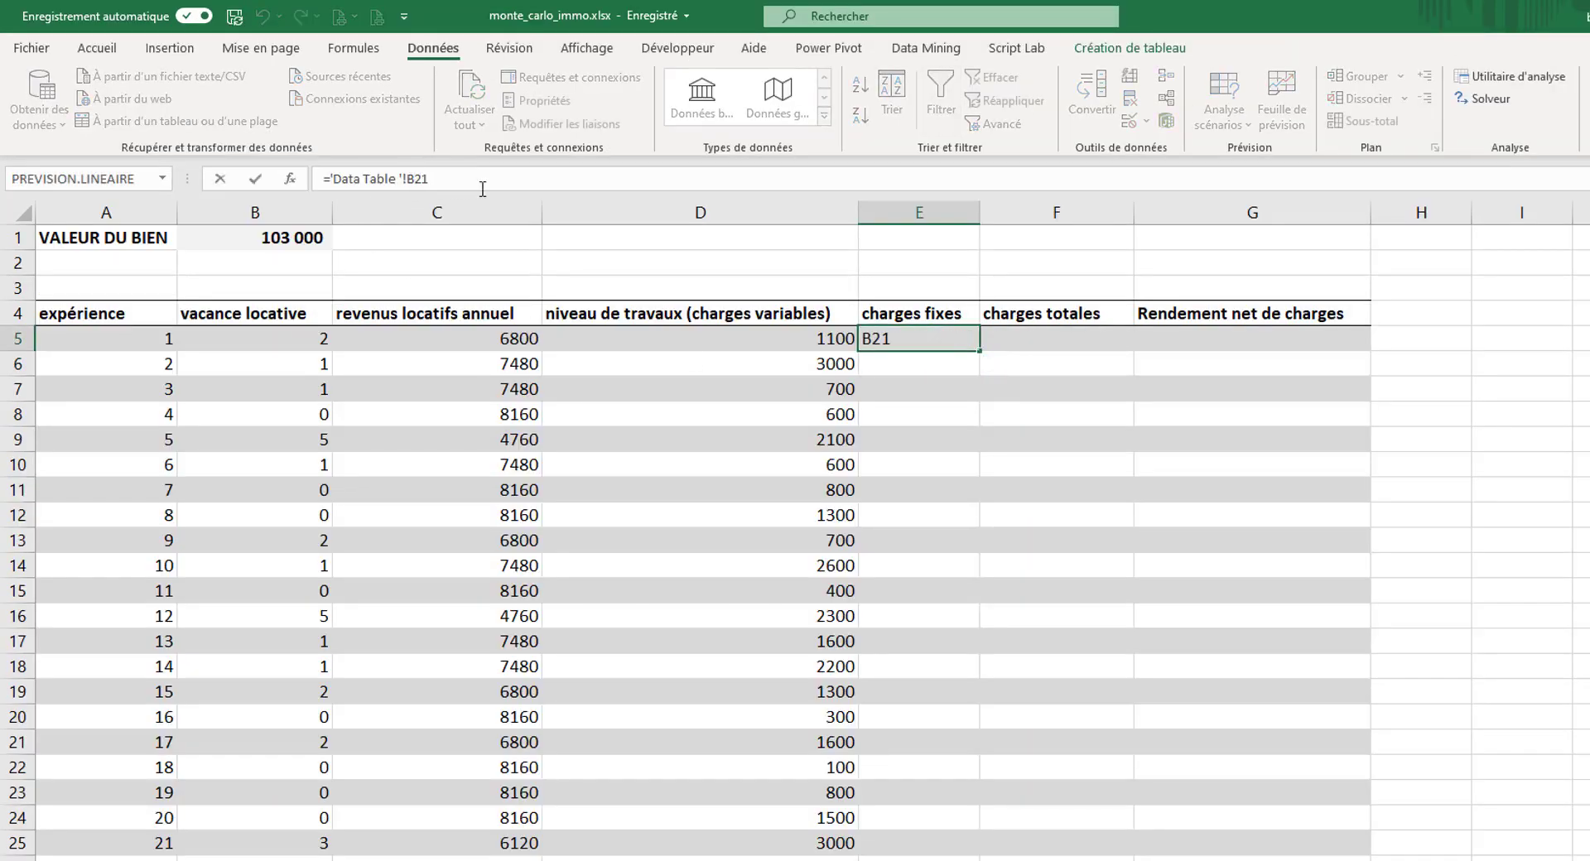
pyautogui.press('F4')
pyautogui.press('Return')
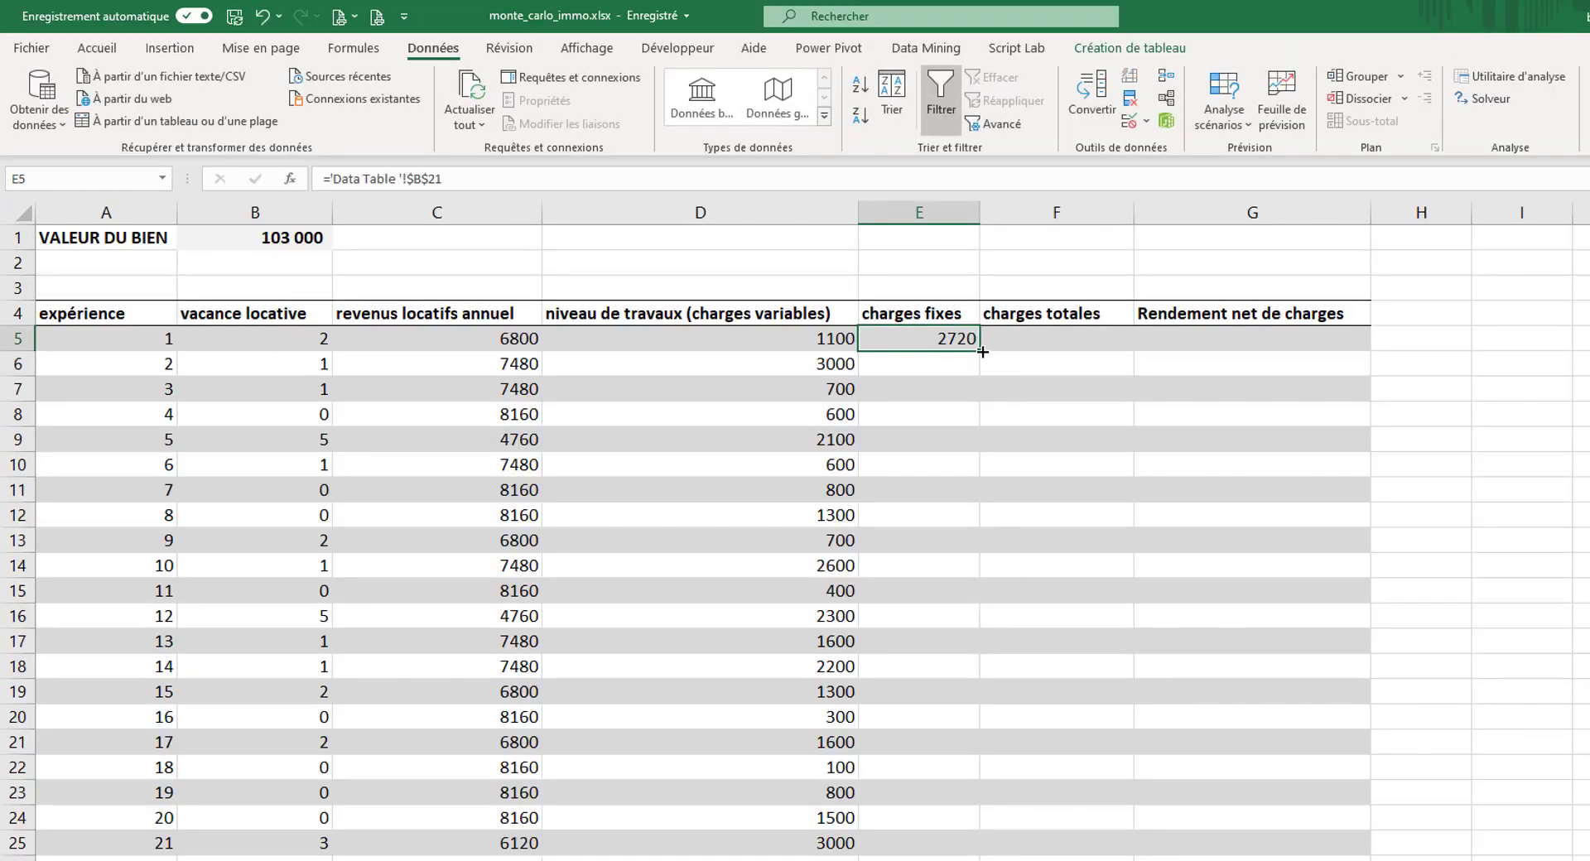
pyautogui.doubleClick(981, 351)
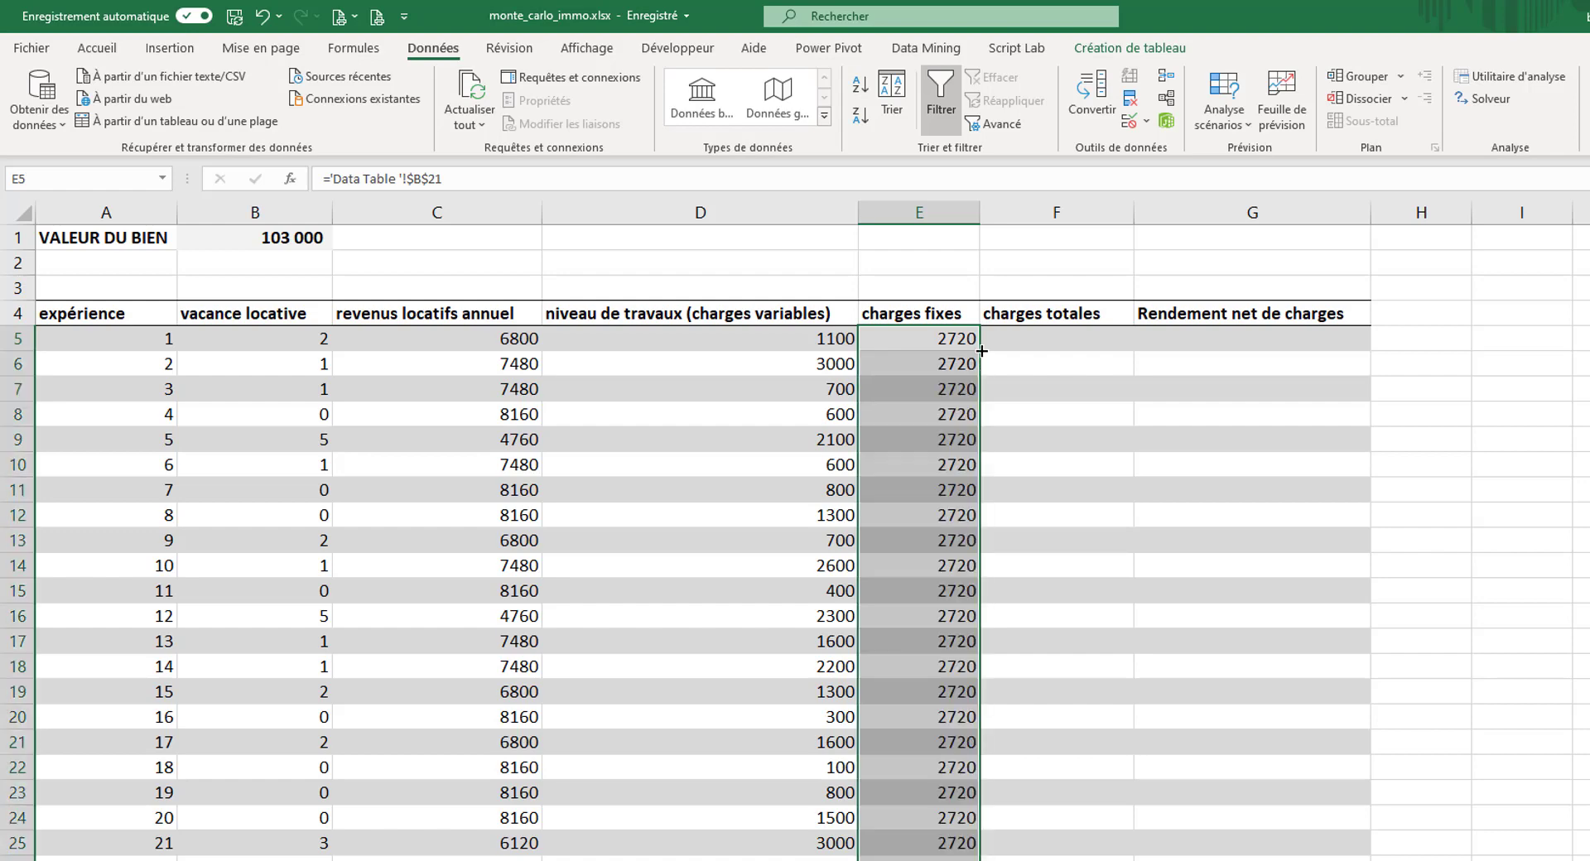
# - Calculate charges totales in F5 as niveau de travaux (charges variables) plus charges fixes, and fill the formula down the column
pyautogui.press('Right')
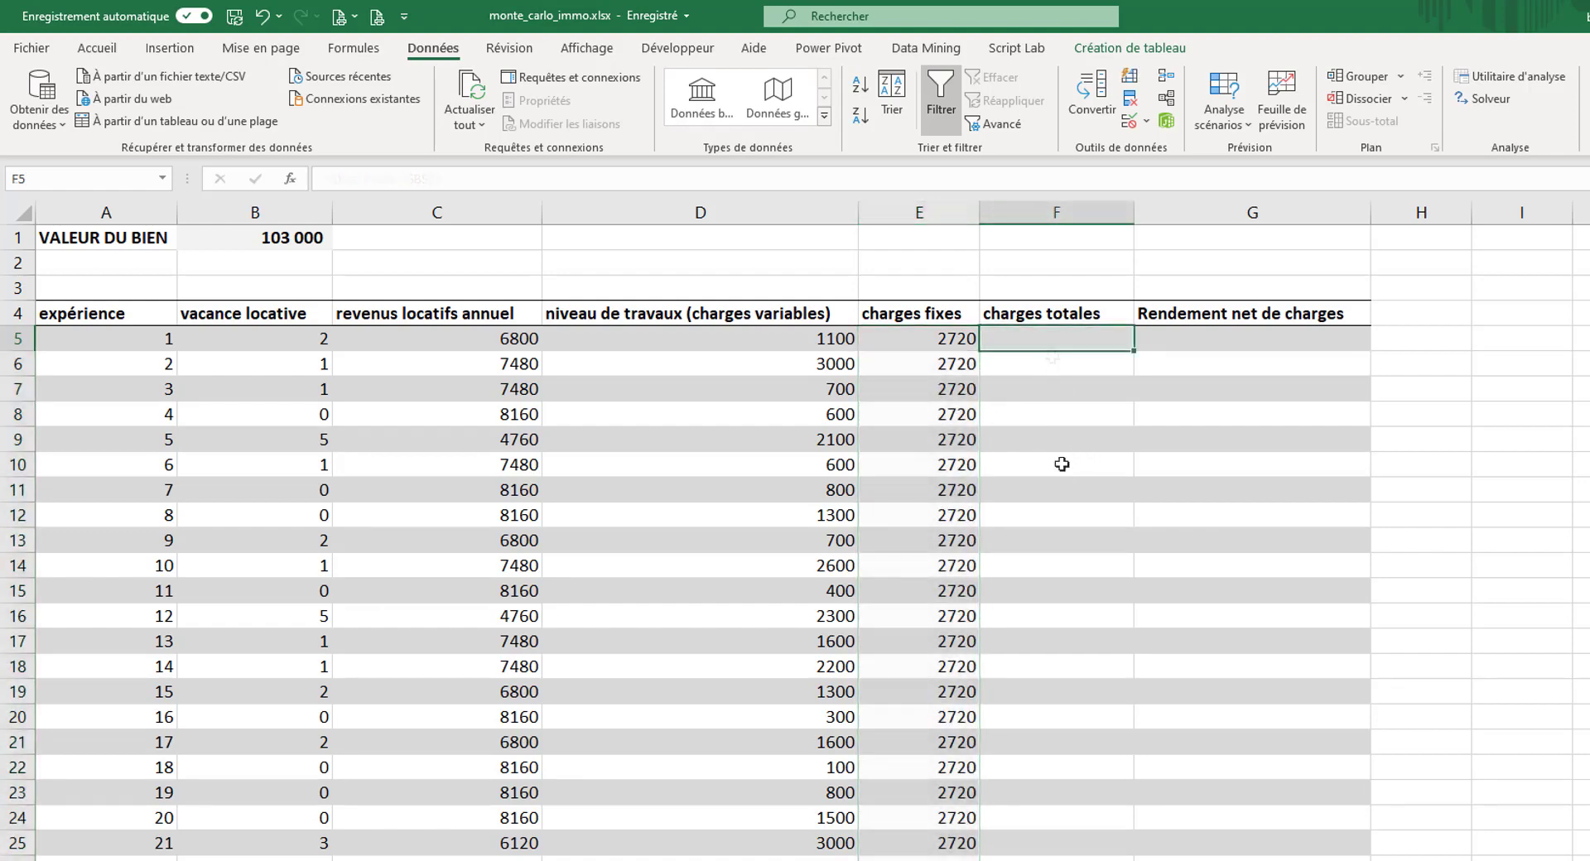
pyautogui.write('=')
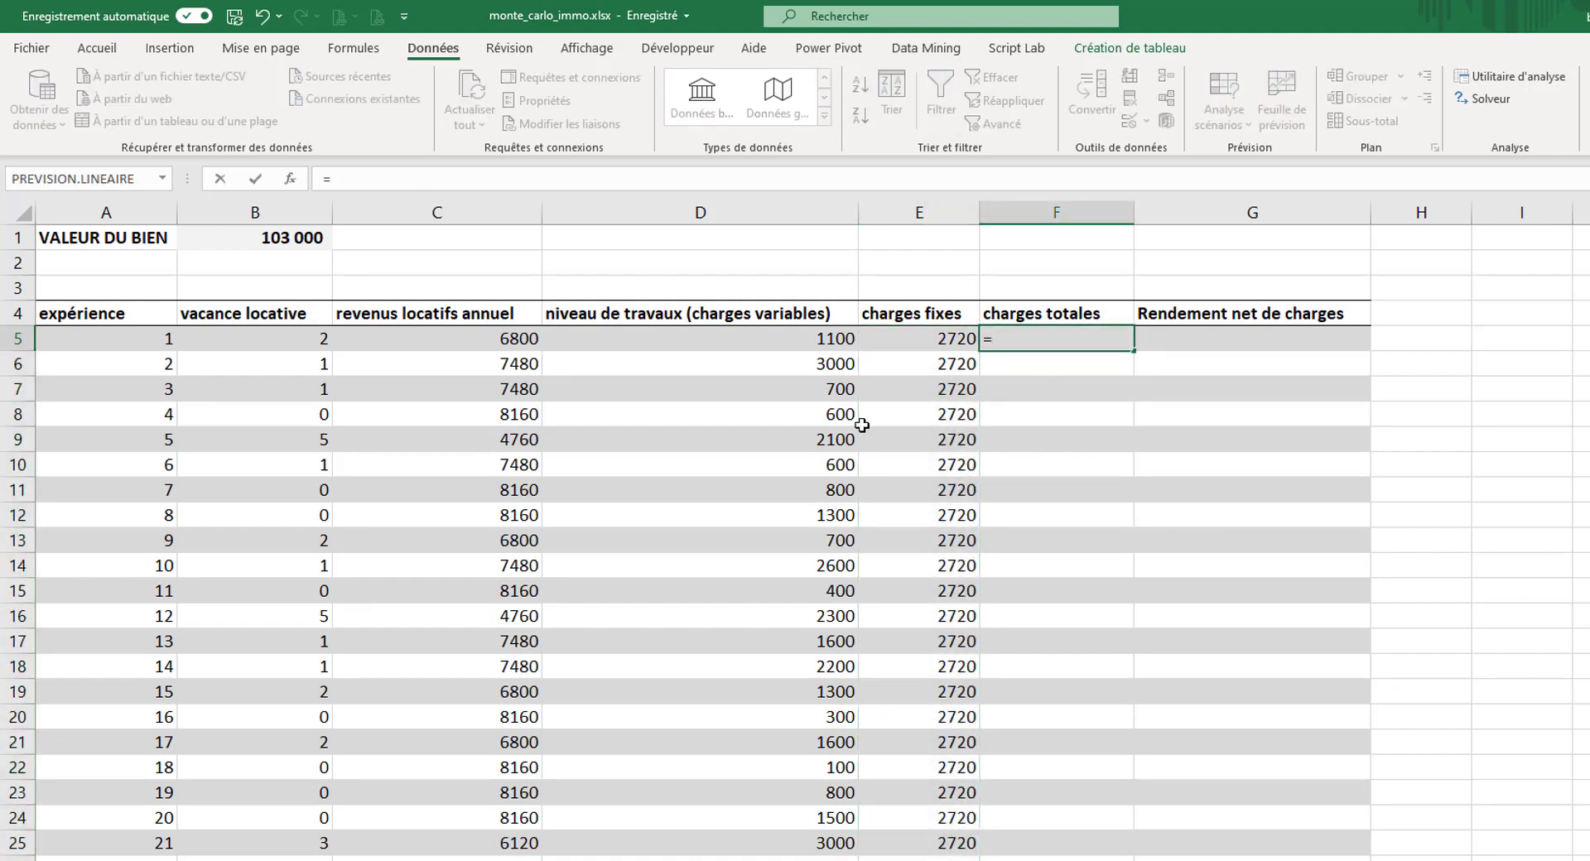
pyautogui.click(800, 338)
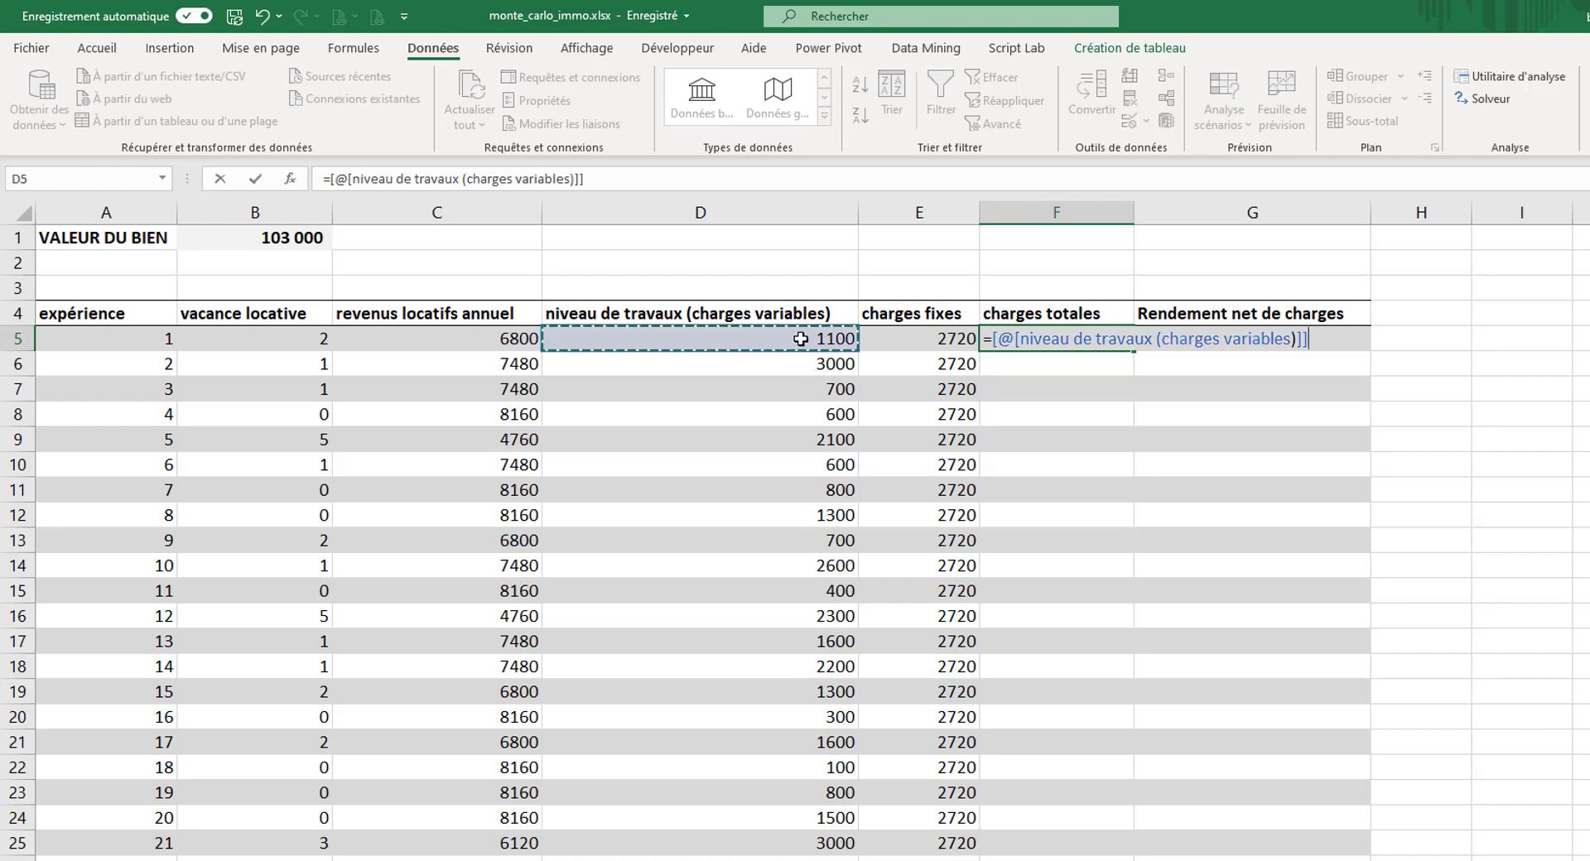
pyautogui.write('+')
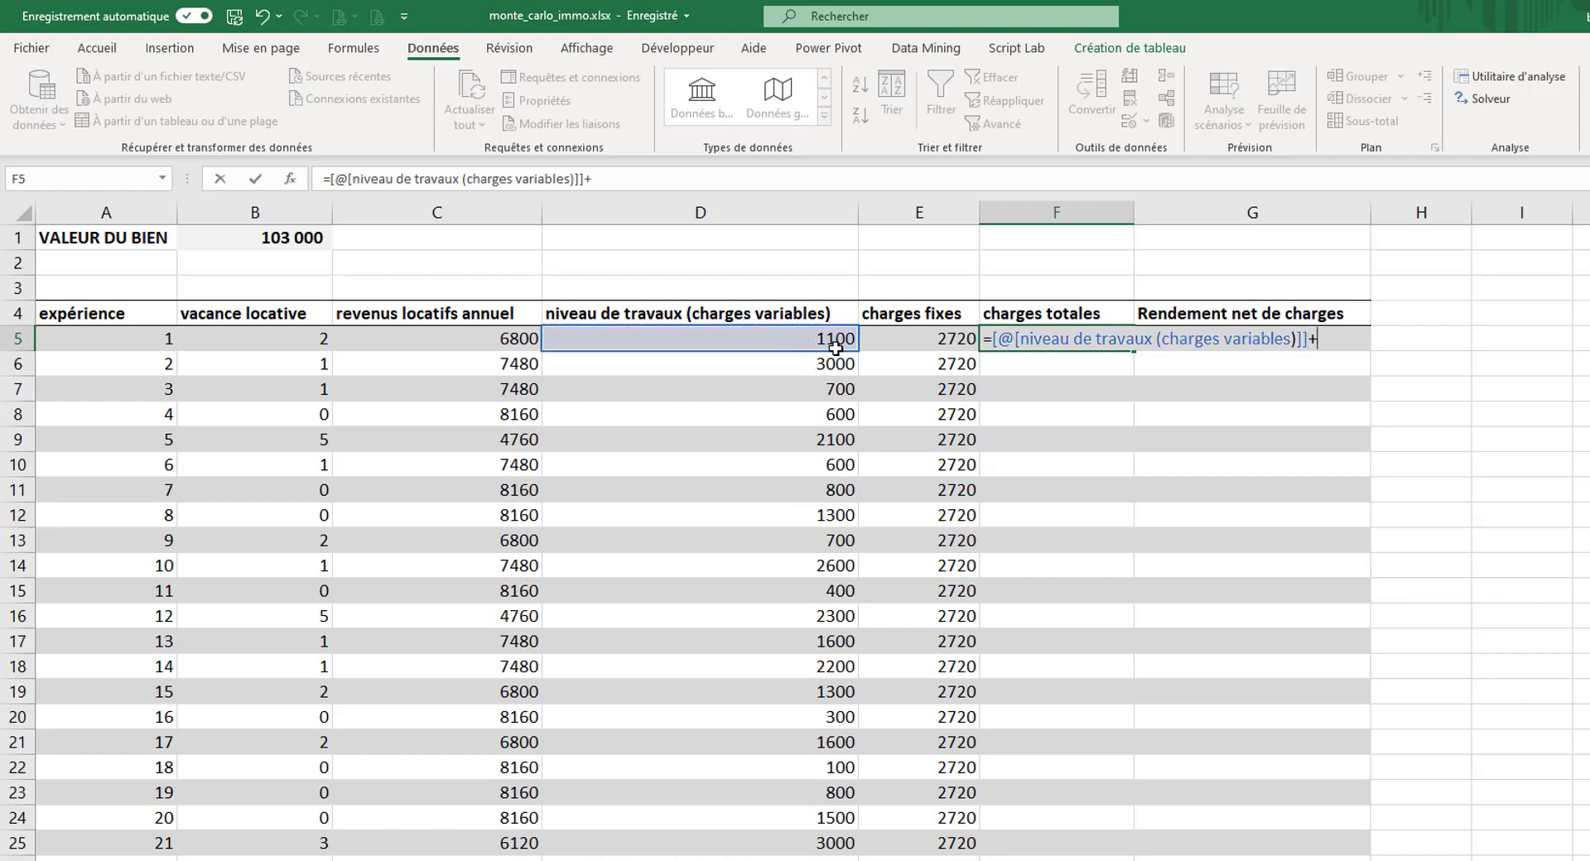
pyautogui.click(889, 338)
pyautogui.press('Return')
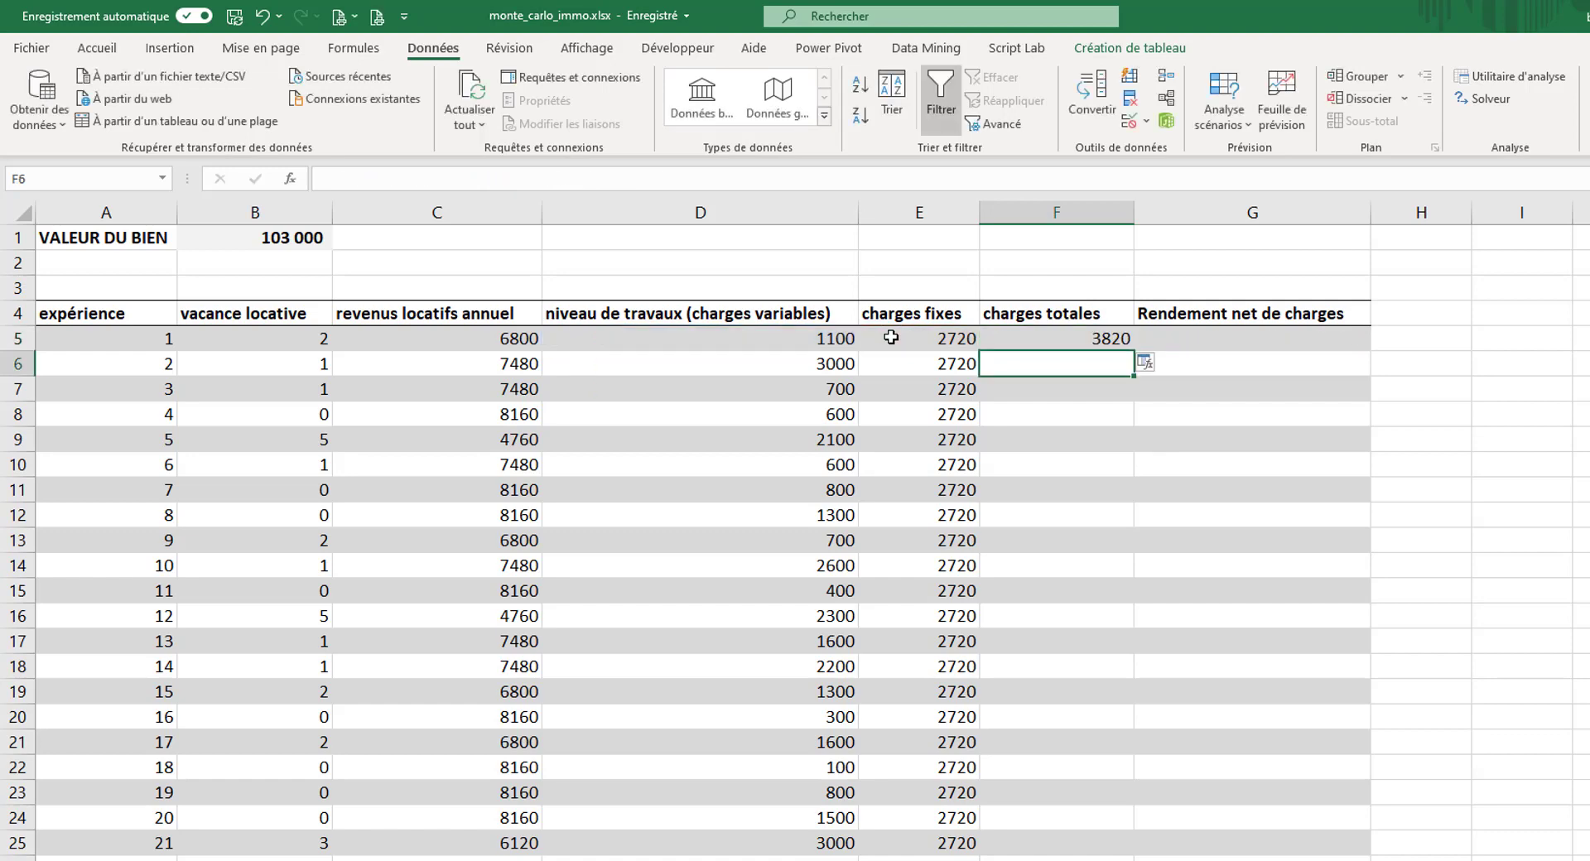
pyautogui.click(1091, 342)
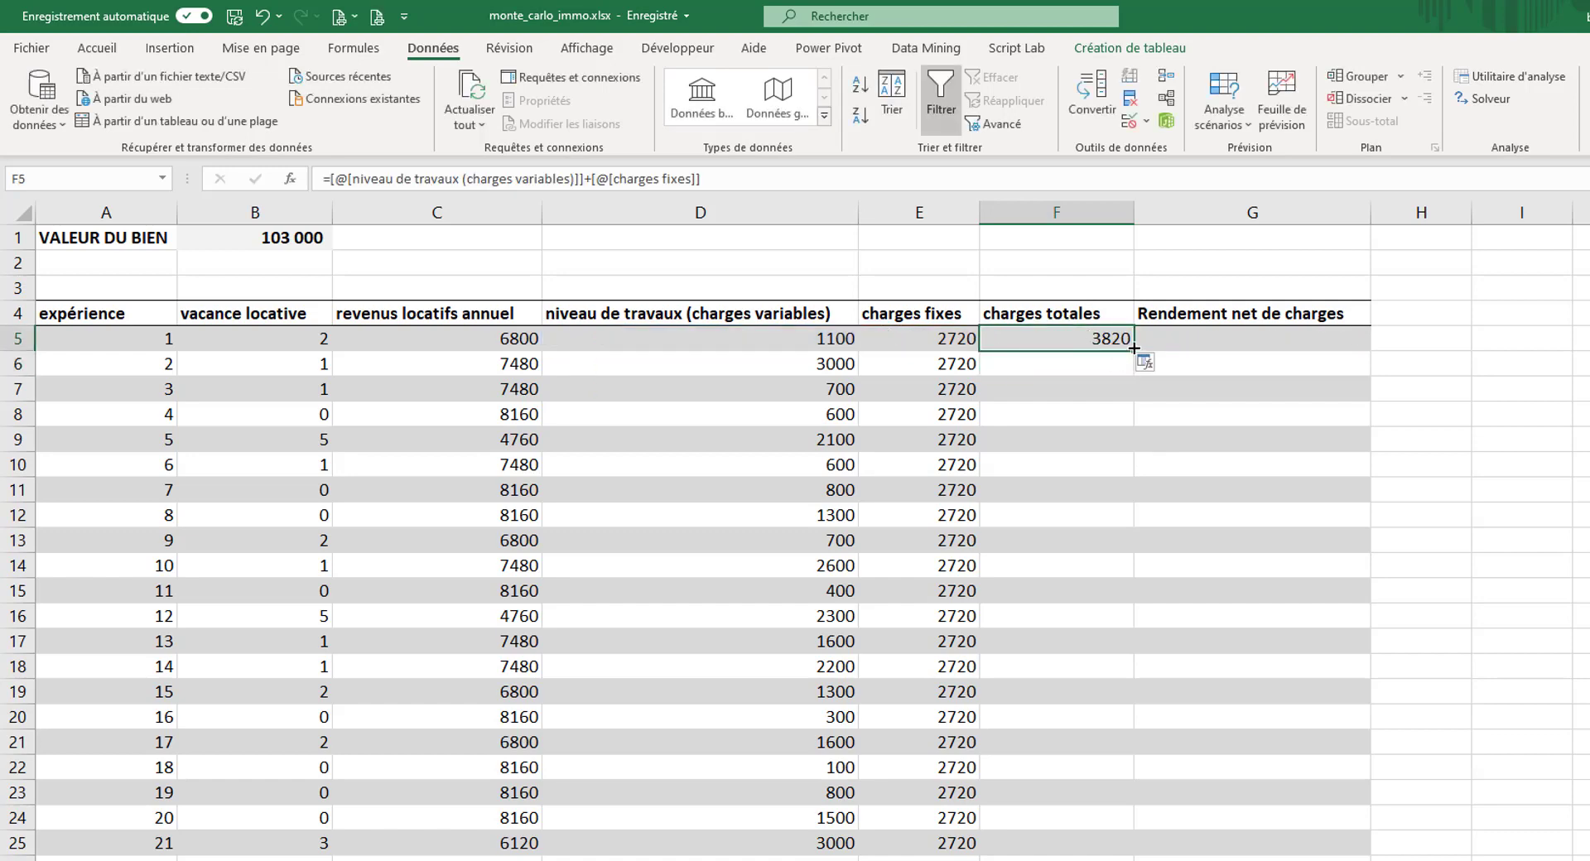
pyautogui.doubleClick(1134, 350)
# - Enter the Rendement net de charges formula in G5: revenus locatifs annuel minus charges totales, divided by the absolute property value $B$1
pyautogui.click(1141, 342)
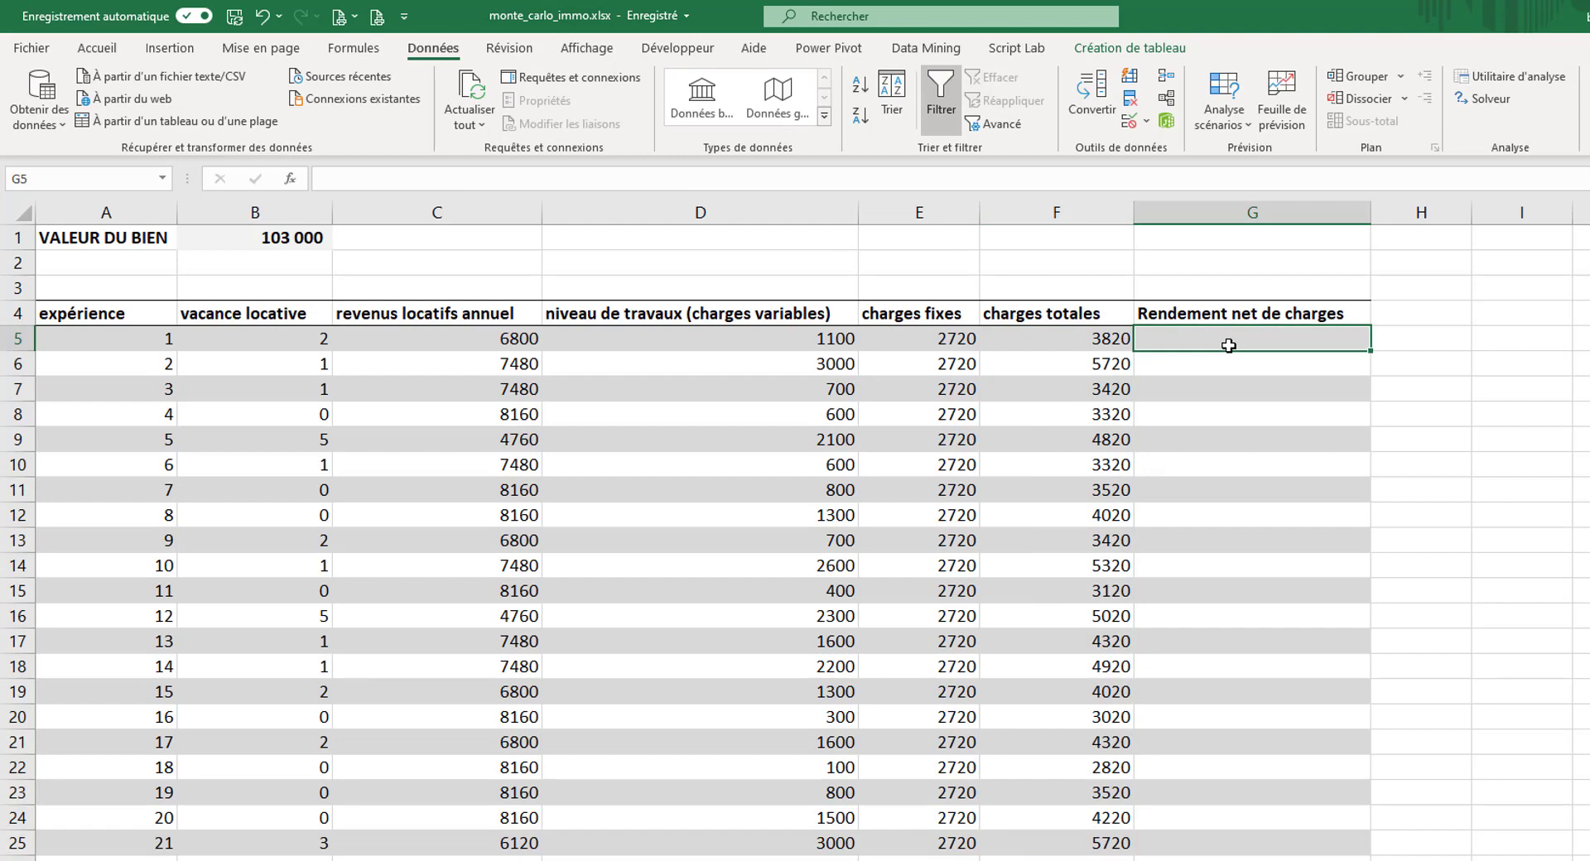
pyautogui.write('=(')
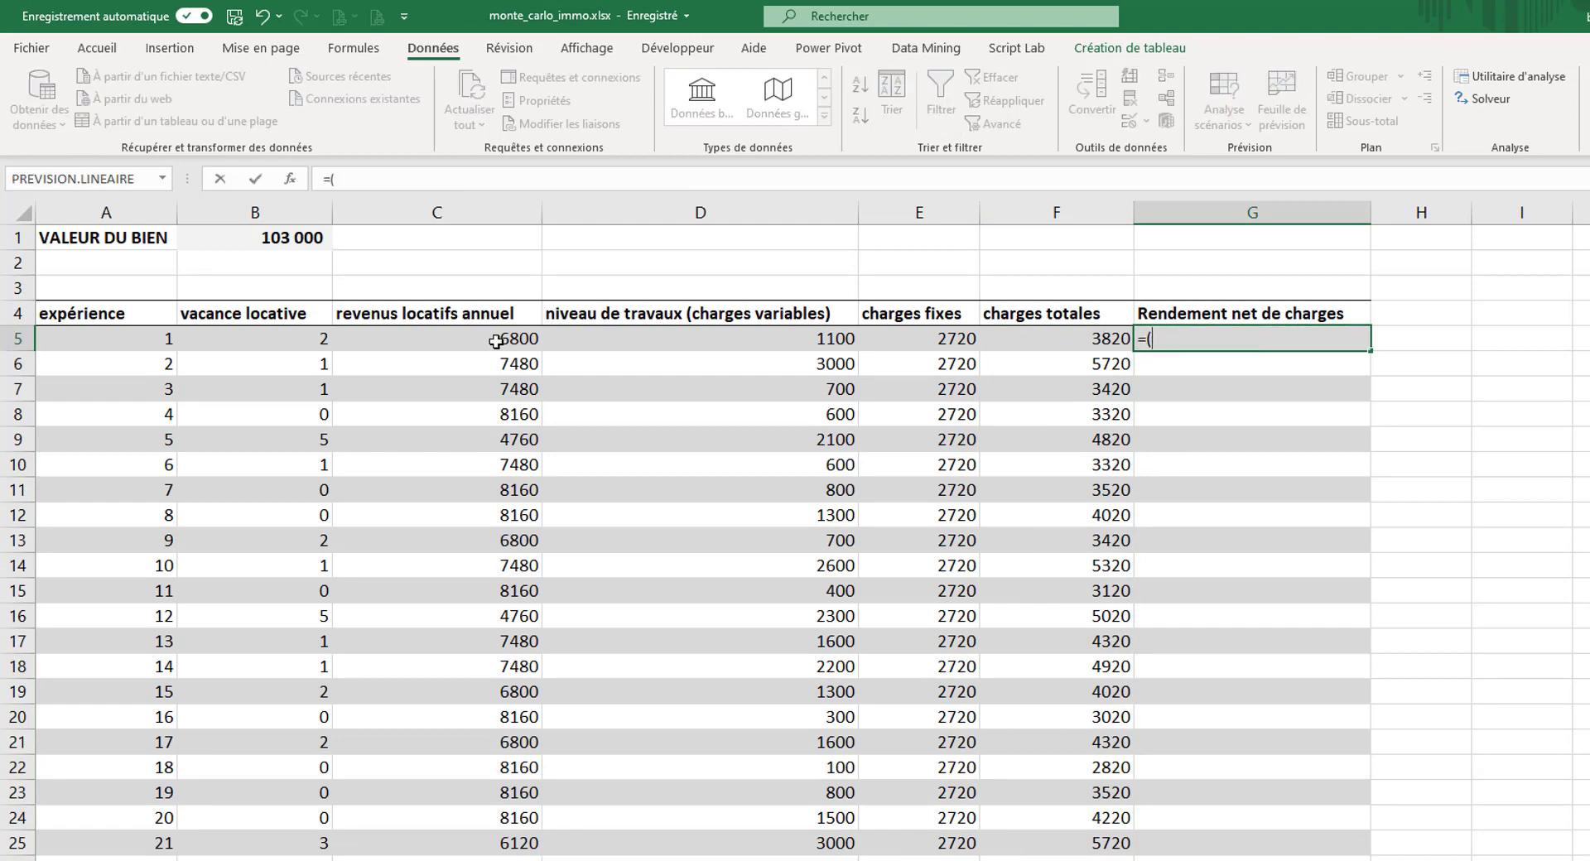
pyautogui.click(496, 341)
pyautogui.write('-')
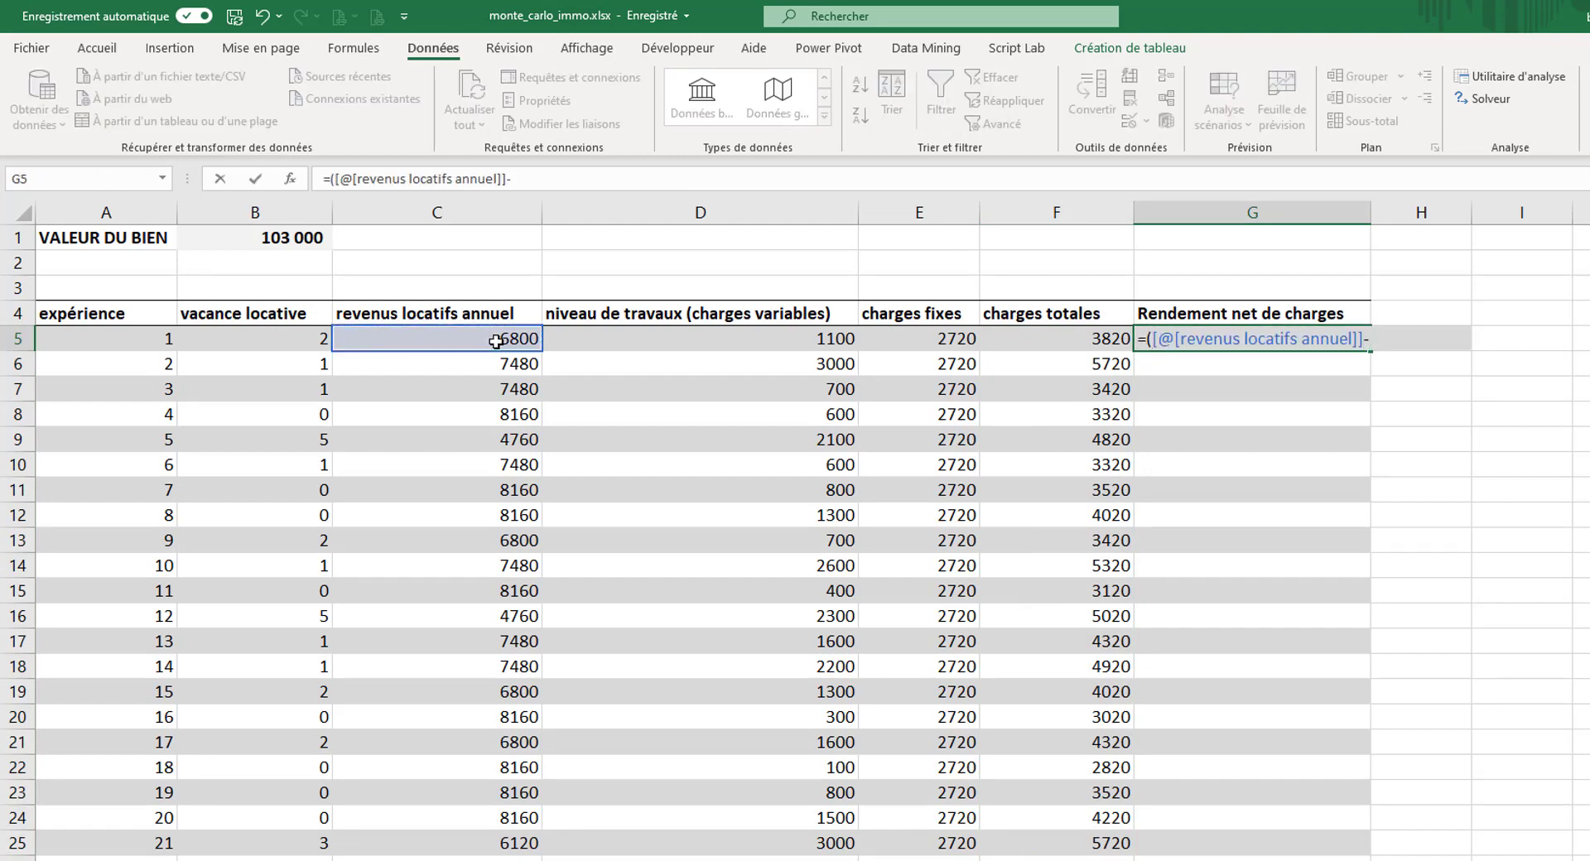
pyautogui.click(1000, 337)
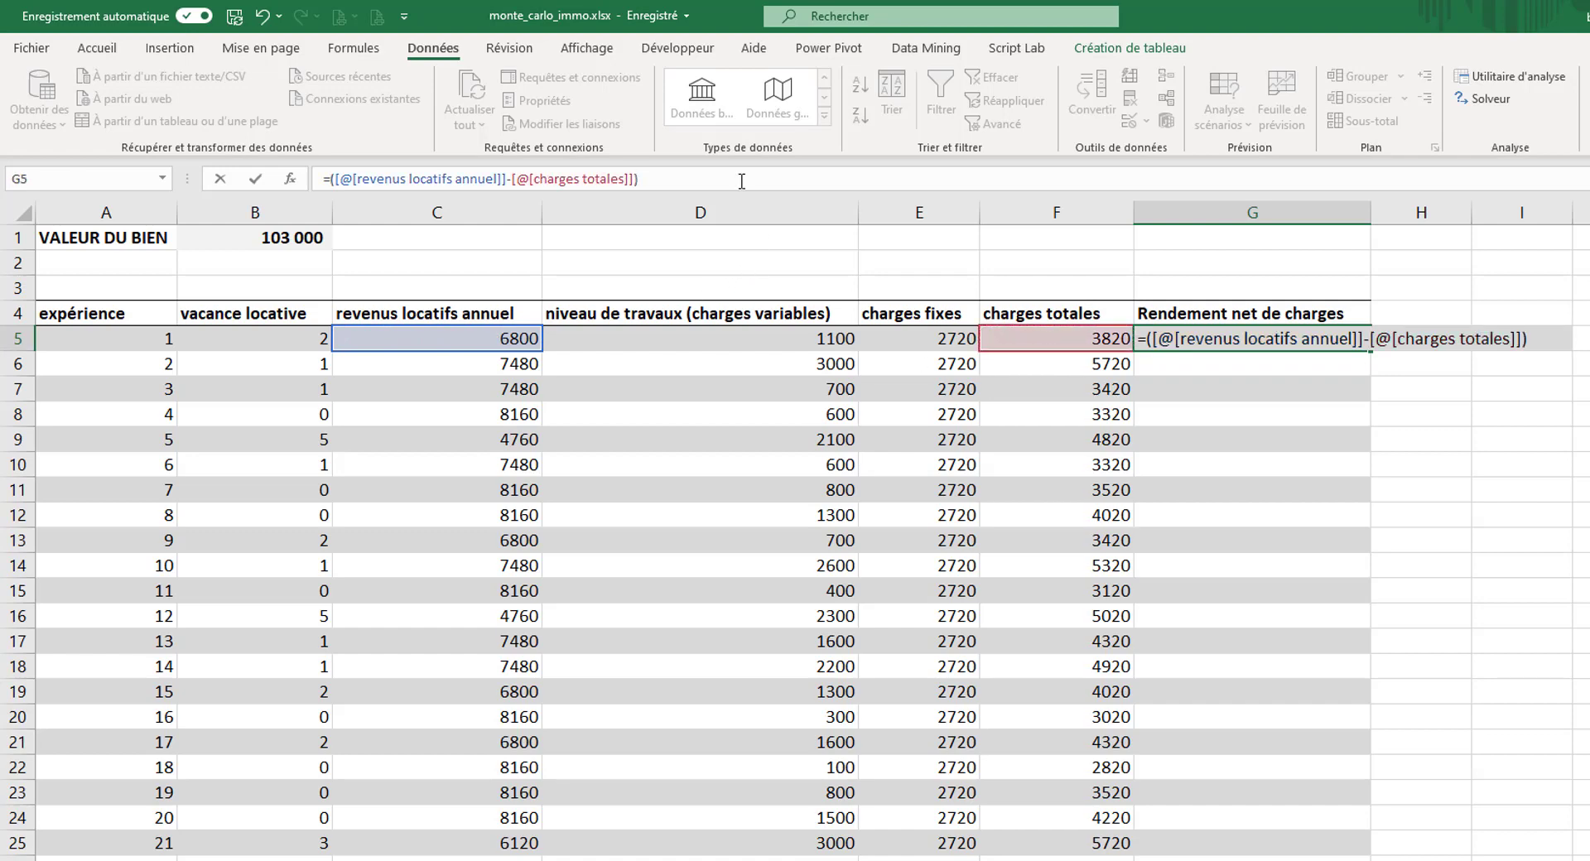
pyautogui.write('/')
pyautogui.click(285, 240)
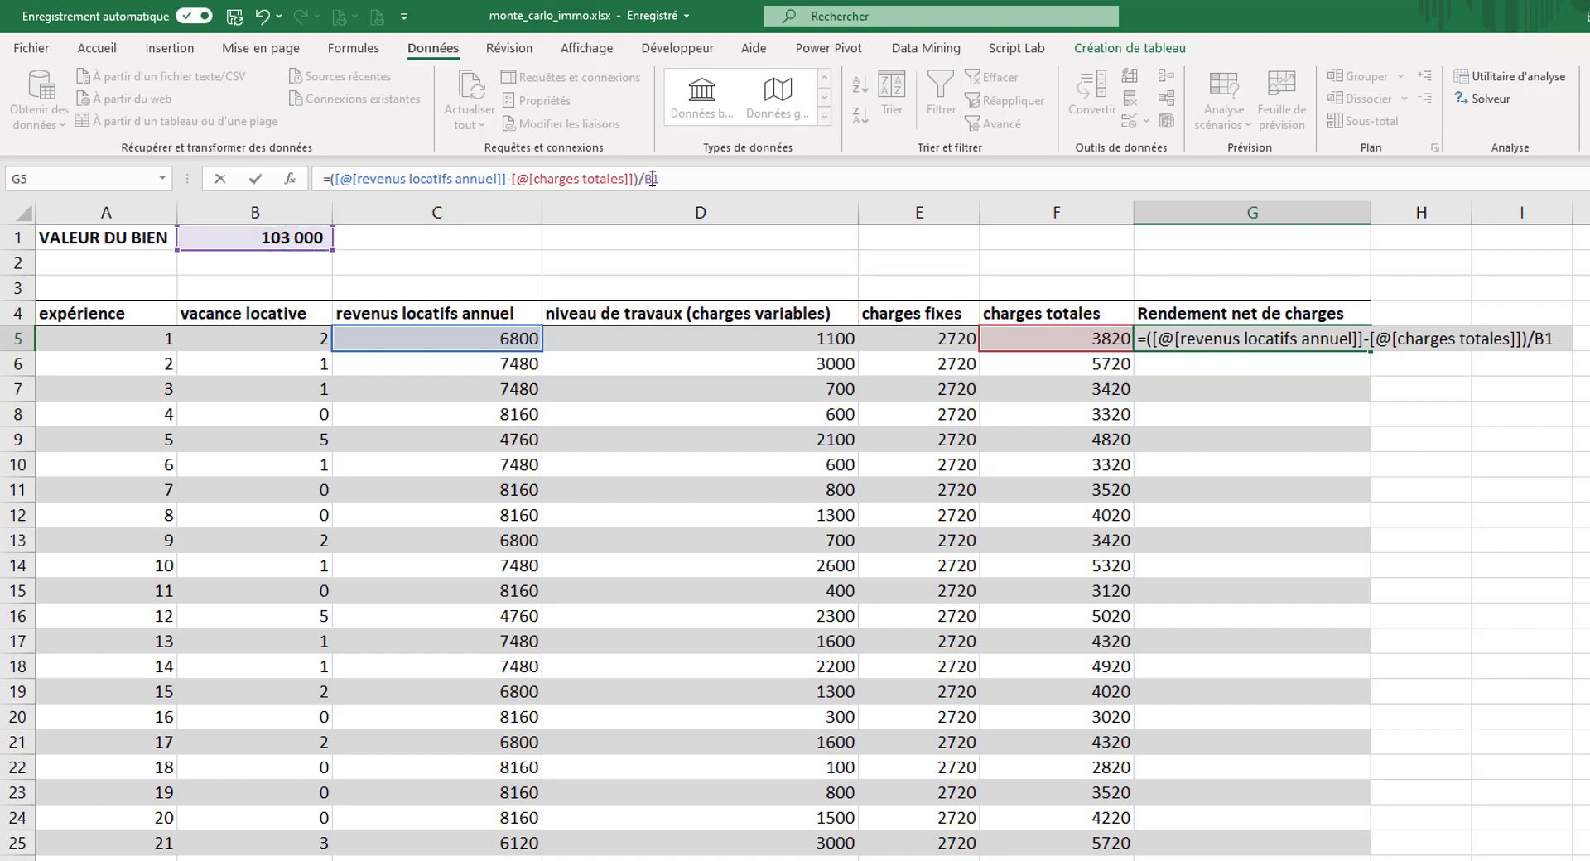
pyautogui.press('F4')
pyautogui.hotkey('ctrl', 'Return')
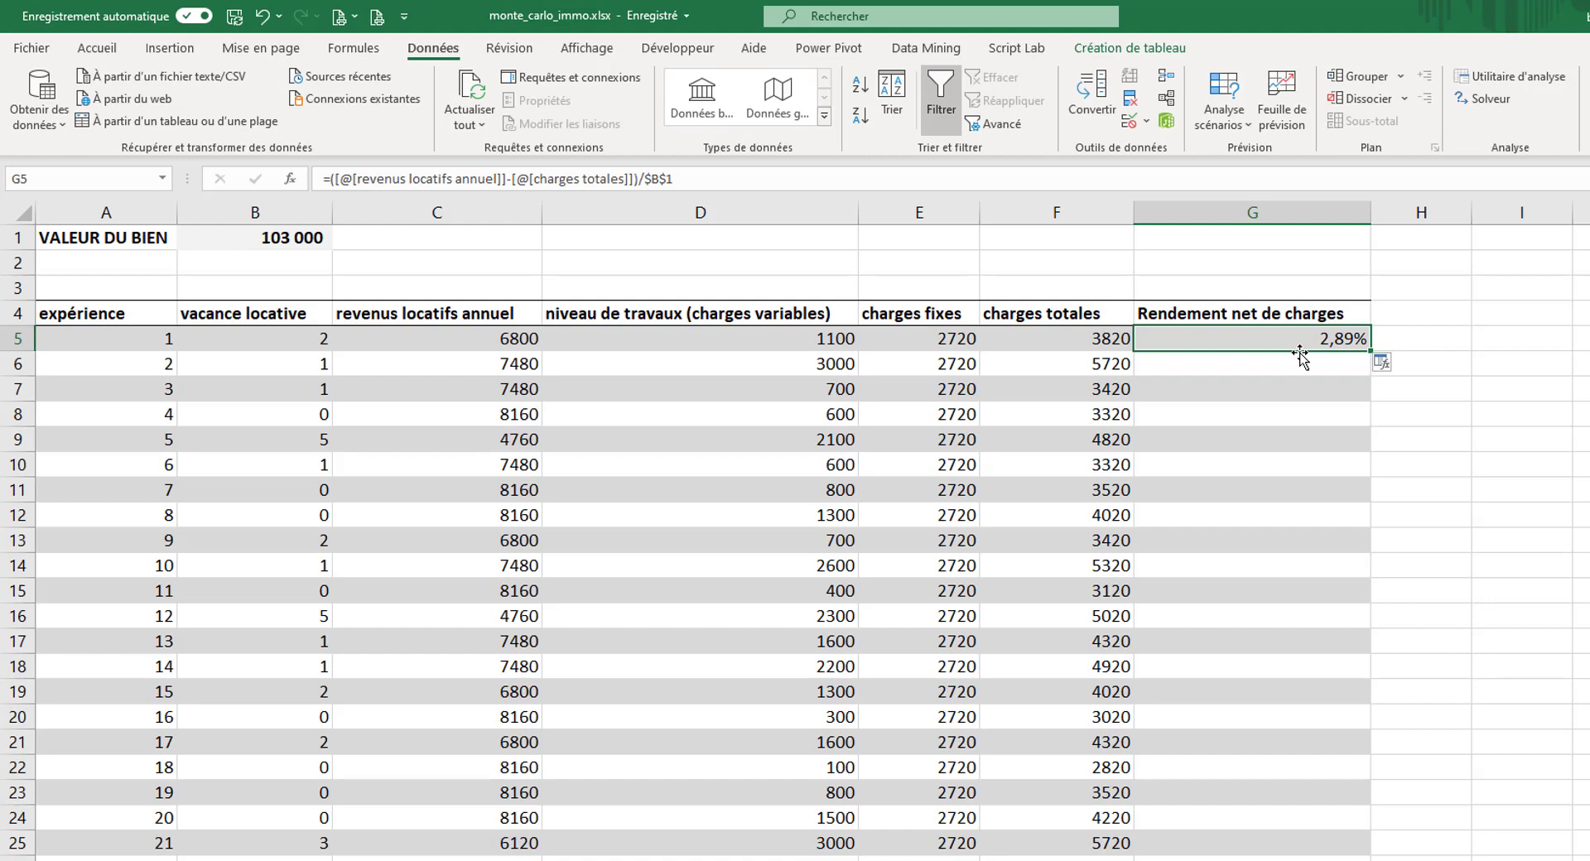
# - Fill the Rendement net de charges formula down the column and look through the yields of the experiments
pyautogui.doubleClick(1370, 352)
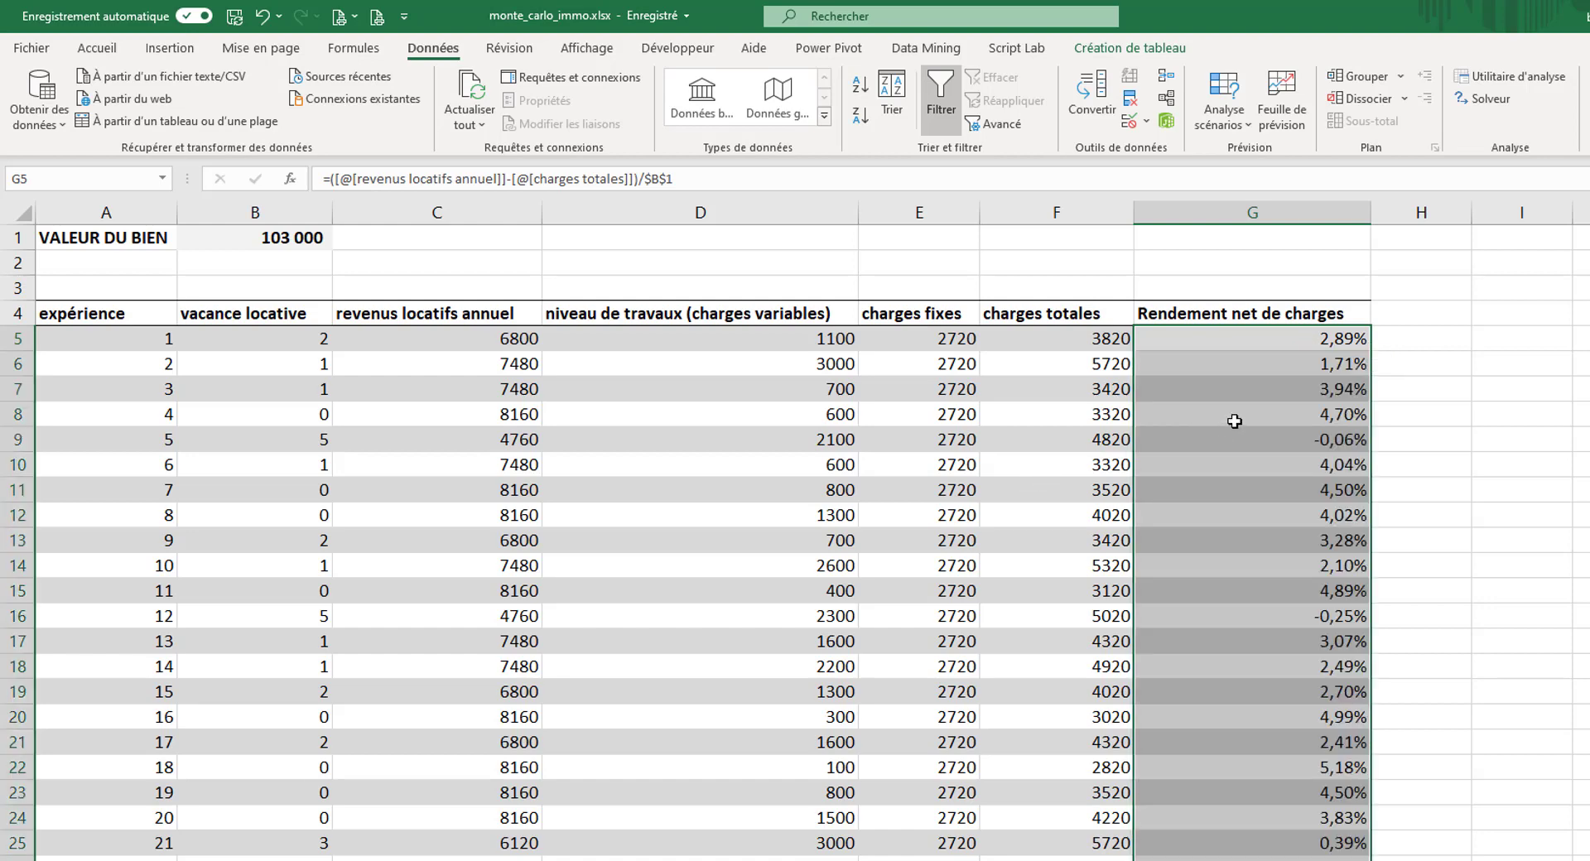
pyautogui.scroll(-3, 1271, 356)
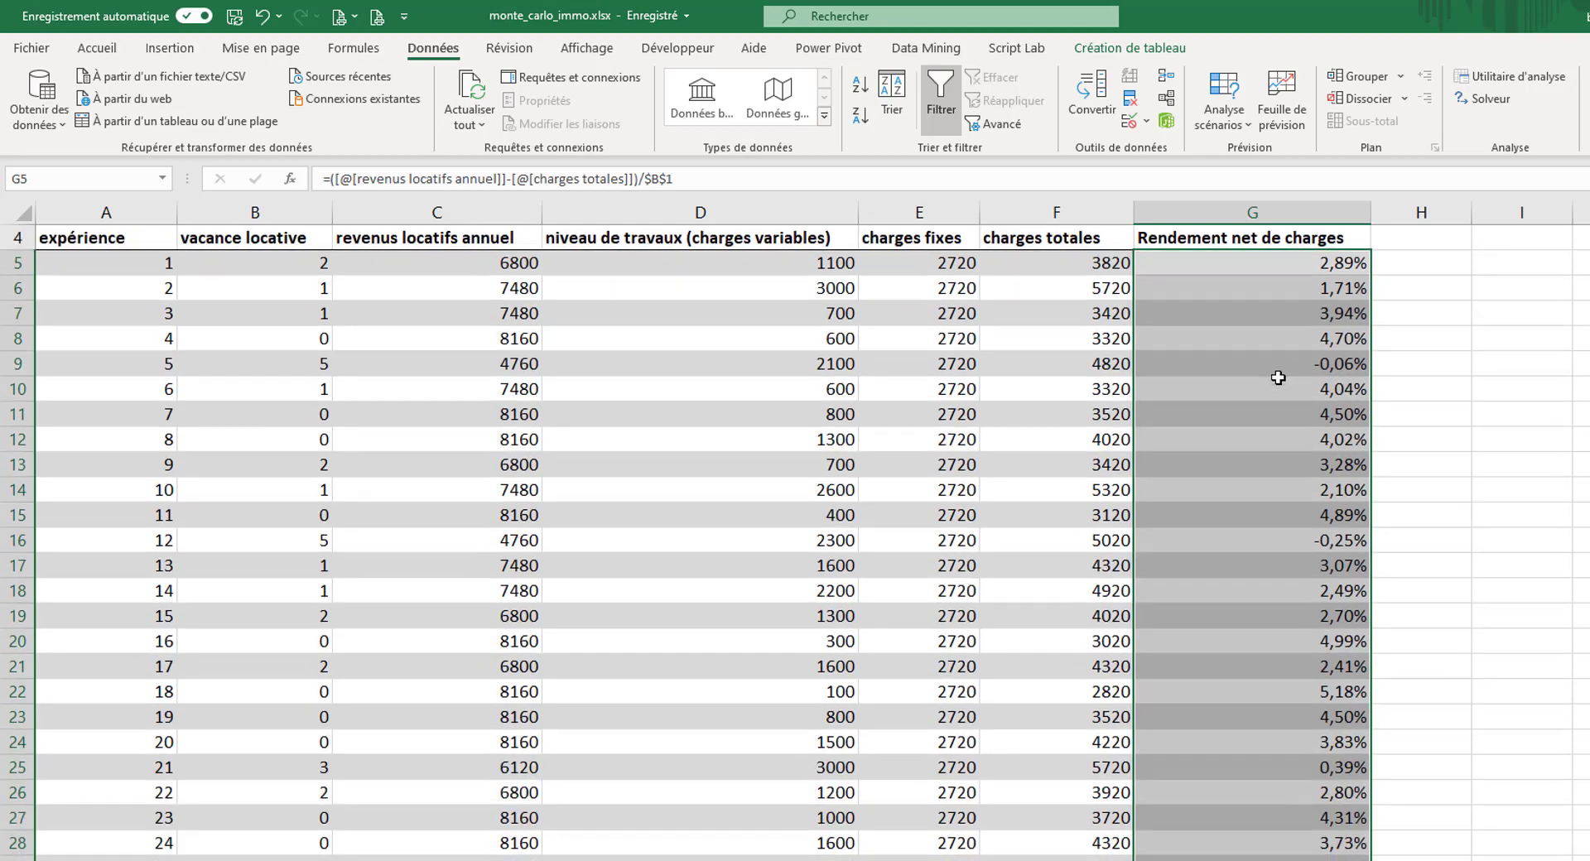
pyautogui.scroll(-6, 1278, 378)
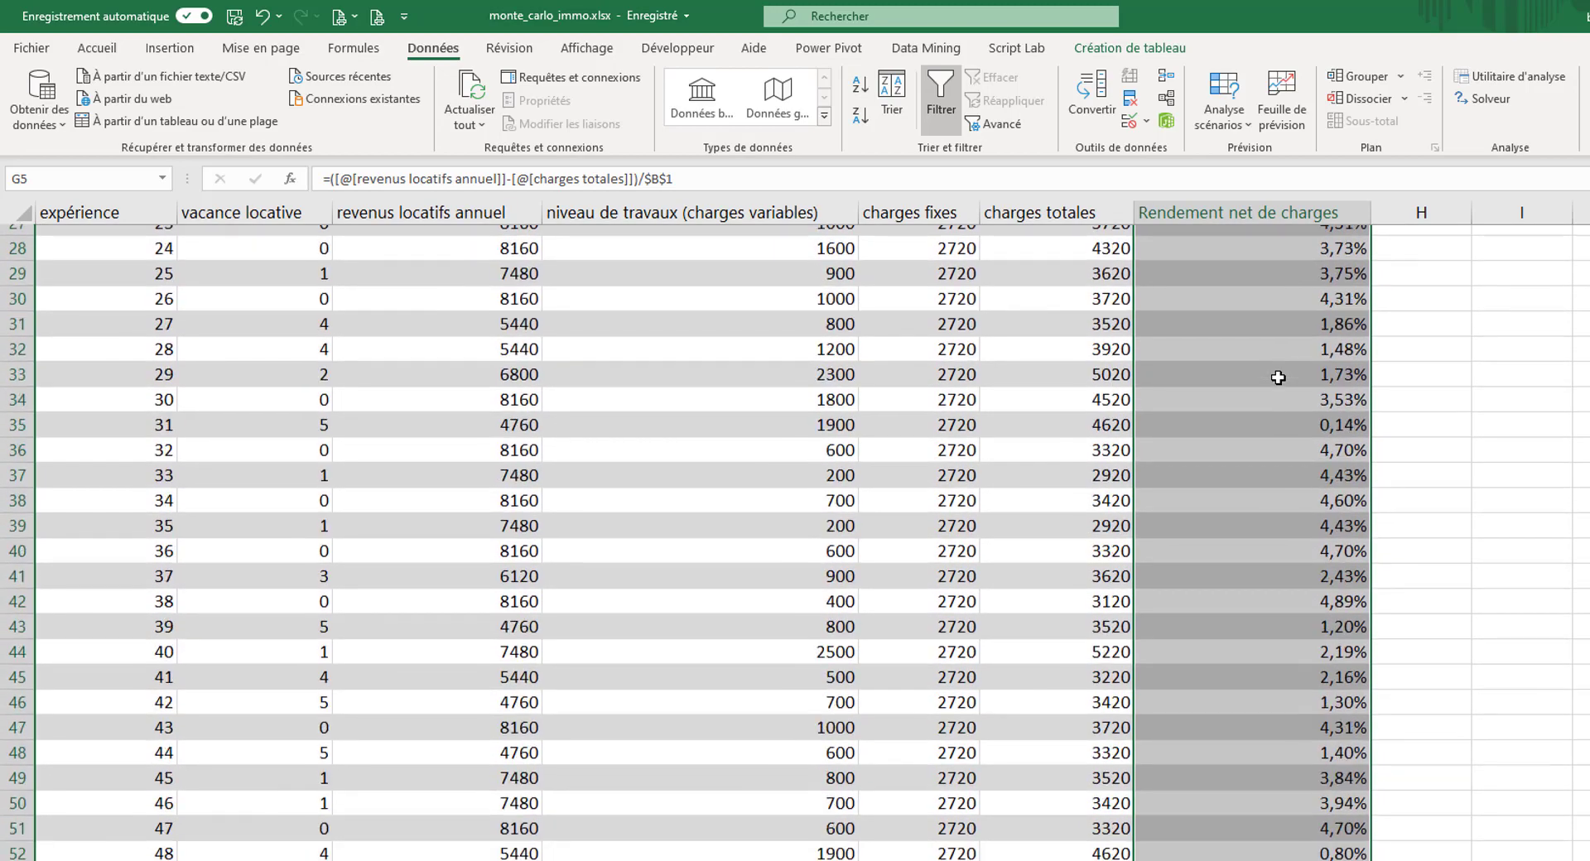
pyautogui.scroll(-4, 1277, 378)
pyautogui.scroll(13, 1277, 378)
pyautogui.click(1442, 279)
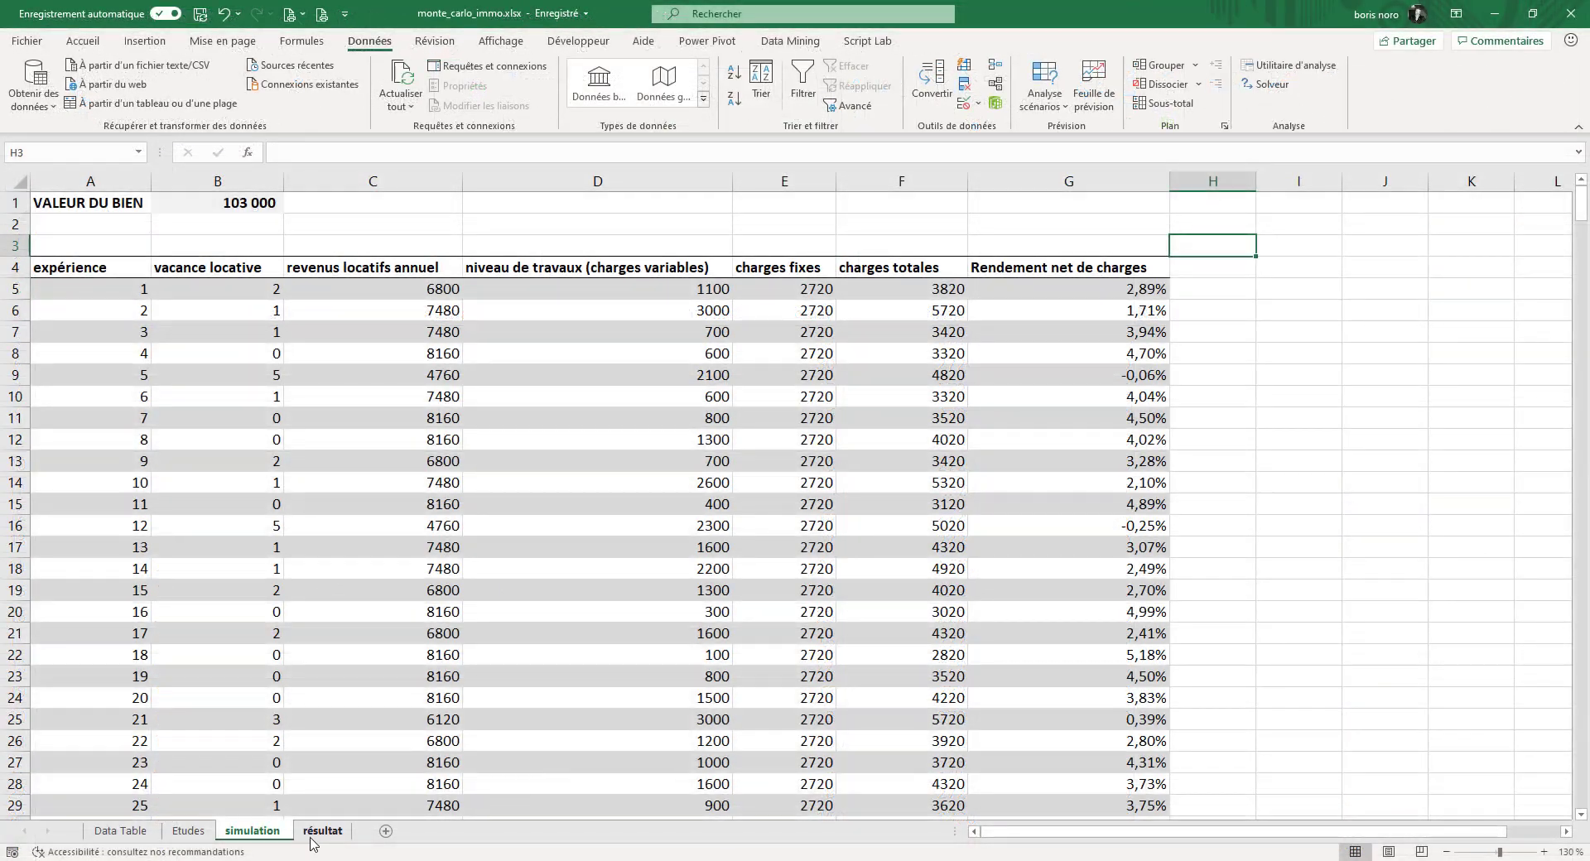
# - On the résultat sheet, calculate the moyenne in C3 with MOYENNE over the simulation's Rendement net de charges column
pyautogui.click(322, 832)
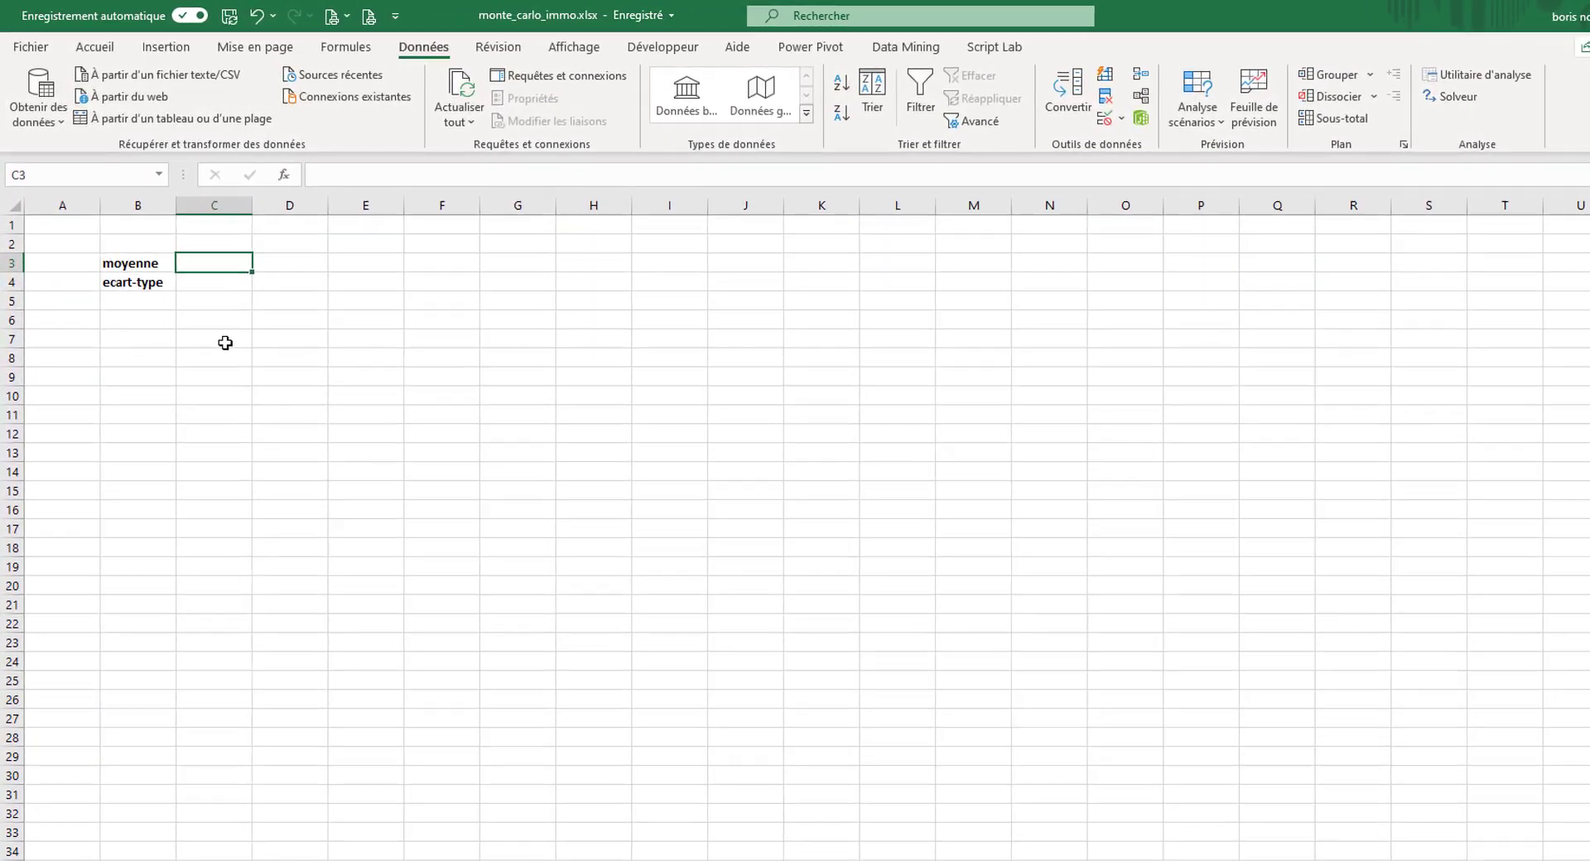
pyautogui.write('=')
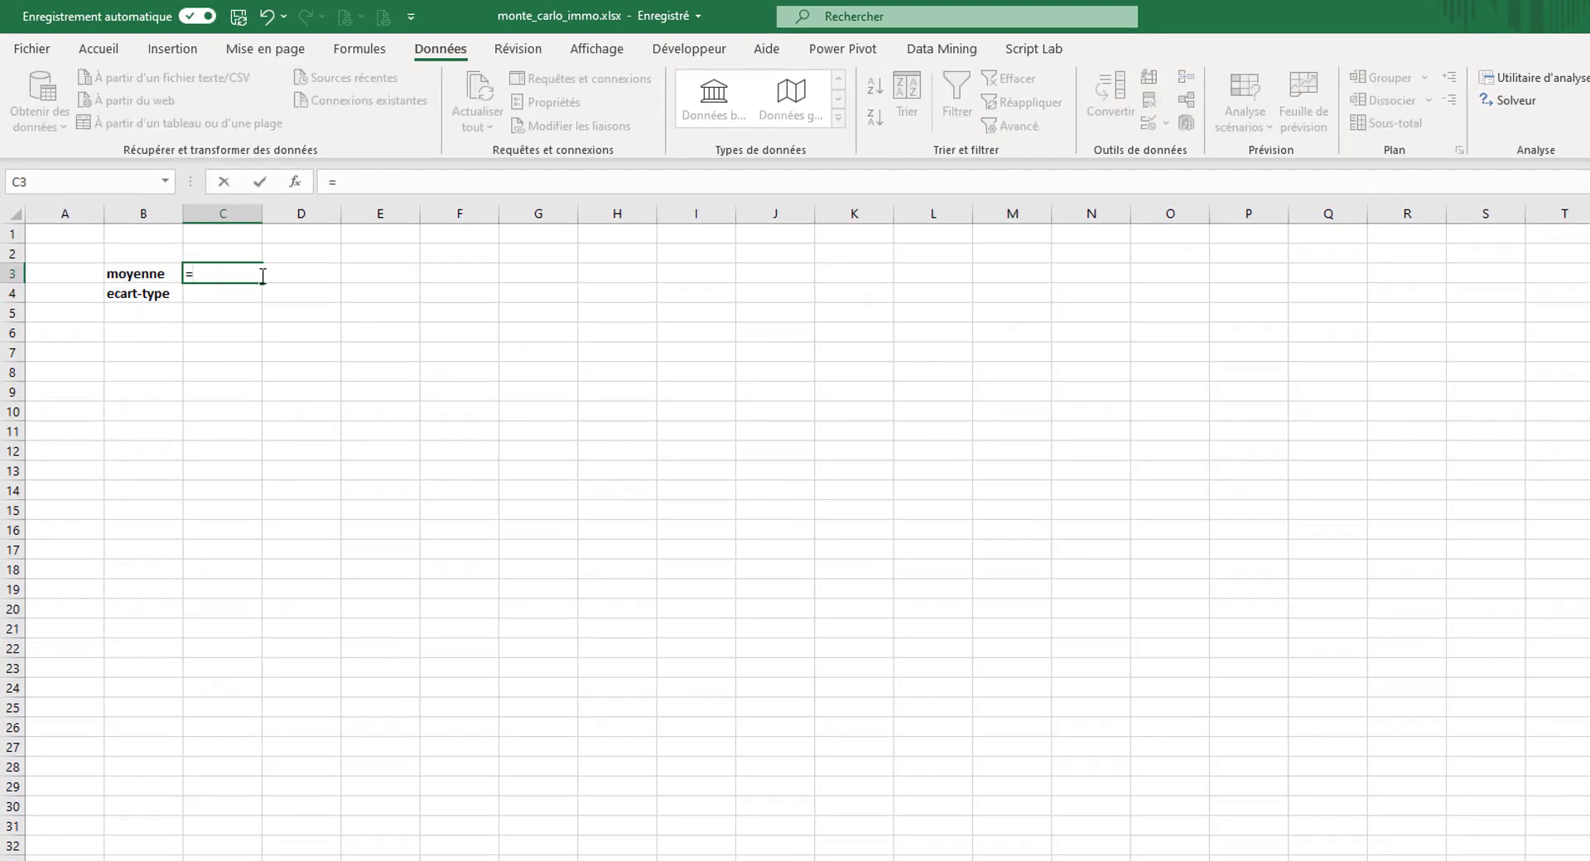
pyautogui.write("MOYENNE('simulation '!")
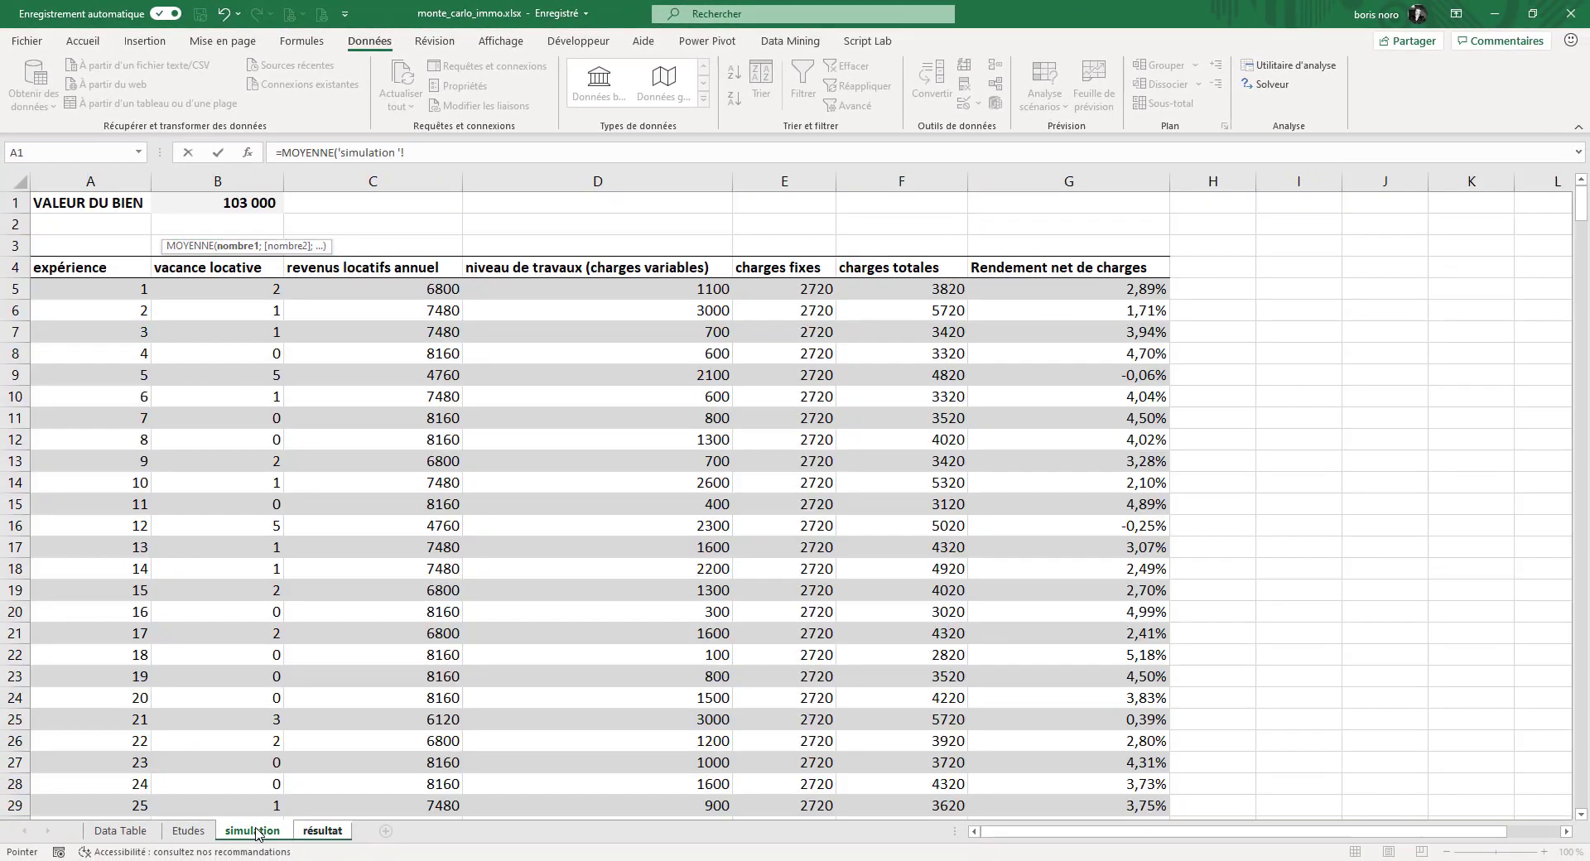
pyautogui.click(257, 837)
pyautogui.click(1061, 255)
pyautogui.press('Return')
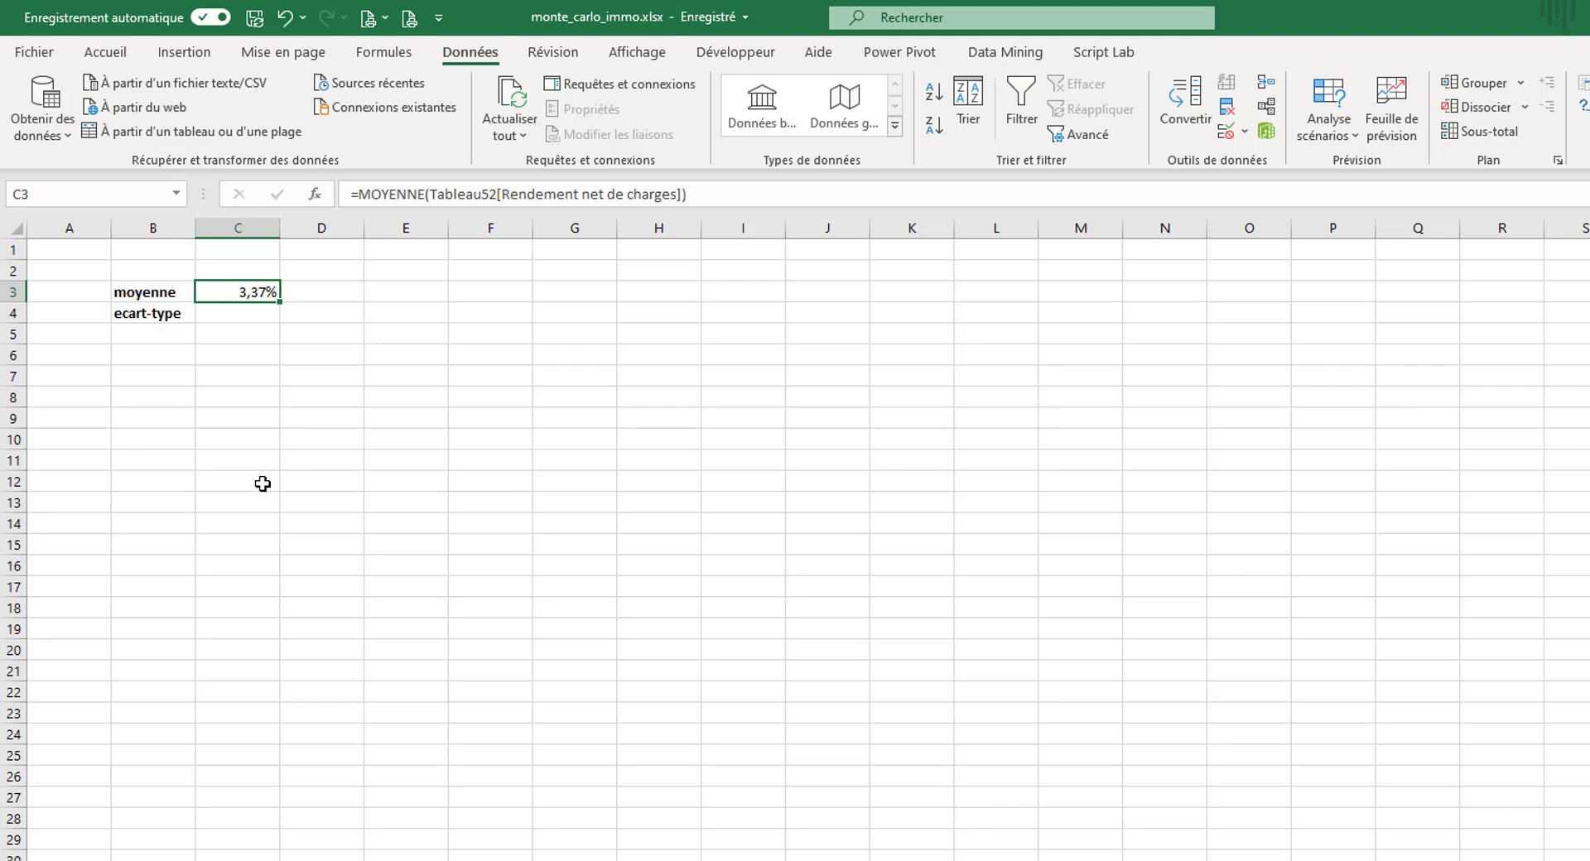
# - Calculate the ecart-type in C4 with ECARTYPE.STANDARD over the simulation's Rendement net de charges column
pyautogui.click(234, 314)
pyautogui.keyDown('ctrl'); pyautogui.scroll(2, 1346, 788); pyautogui.keyUp('ctrl')
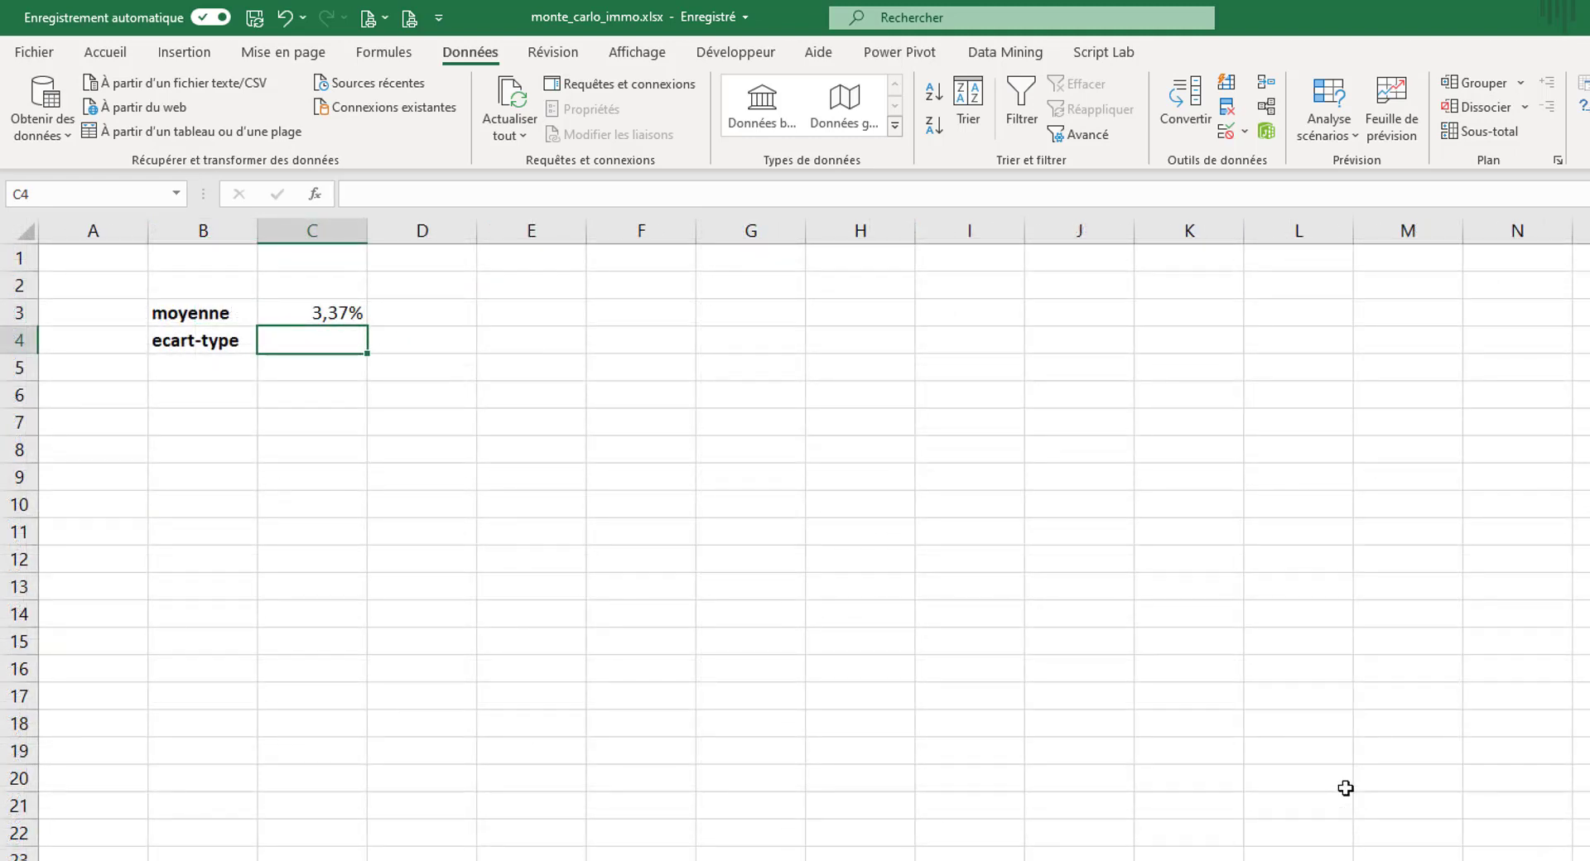
pyautogui.write('=')
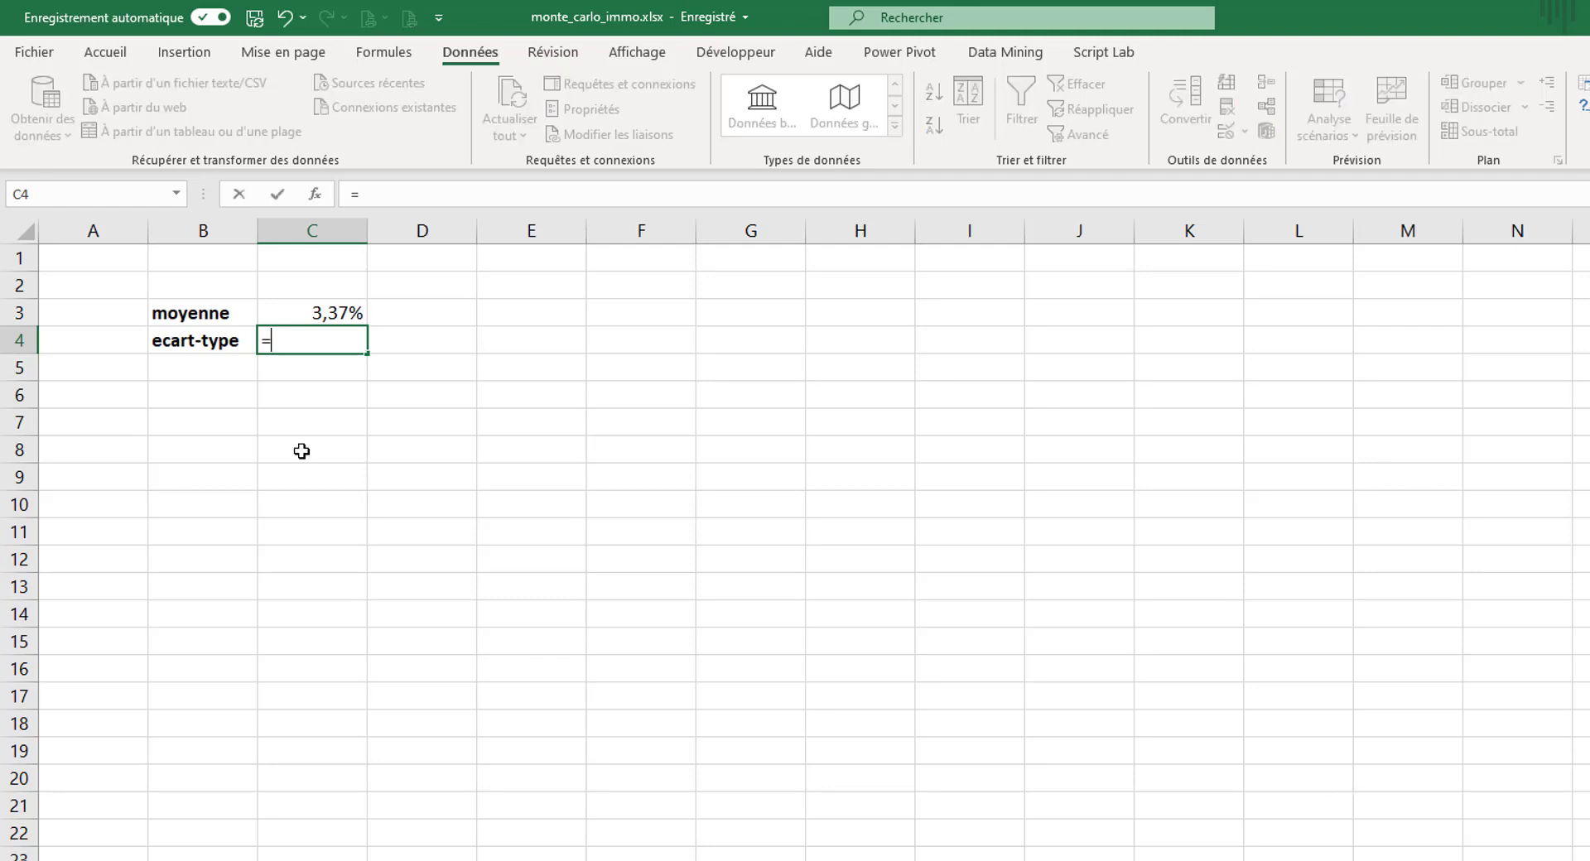
pyautogui.write('ec')
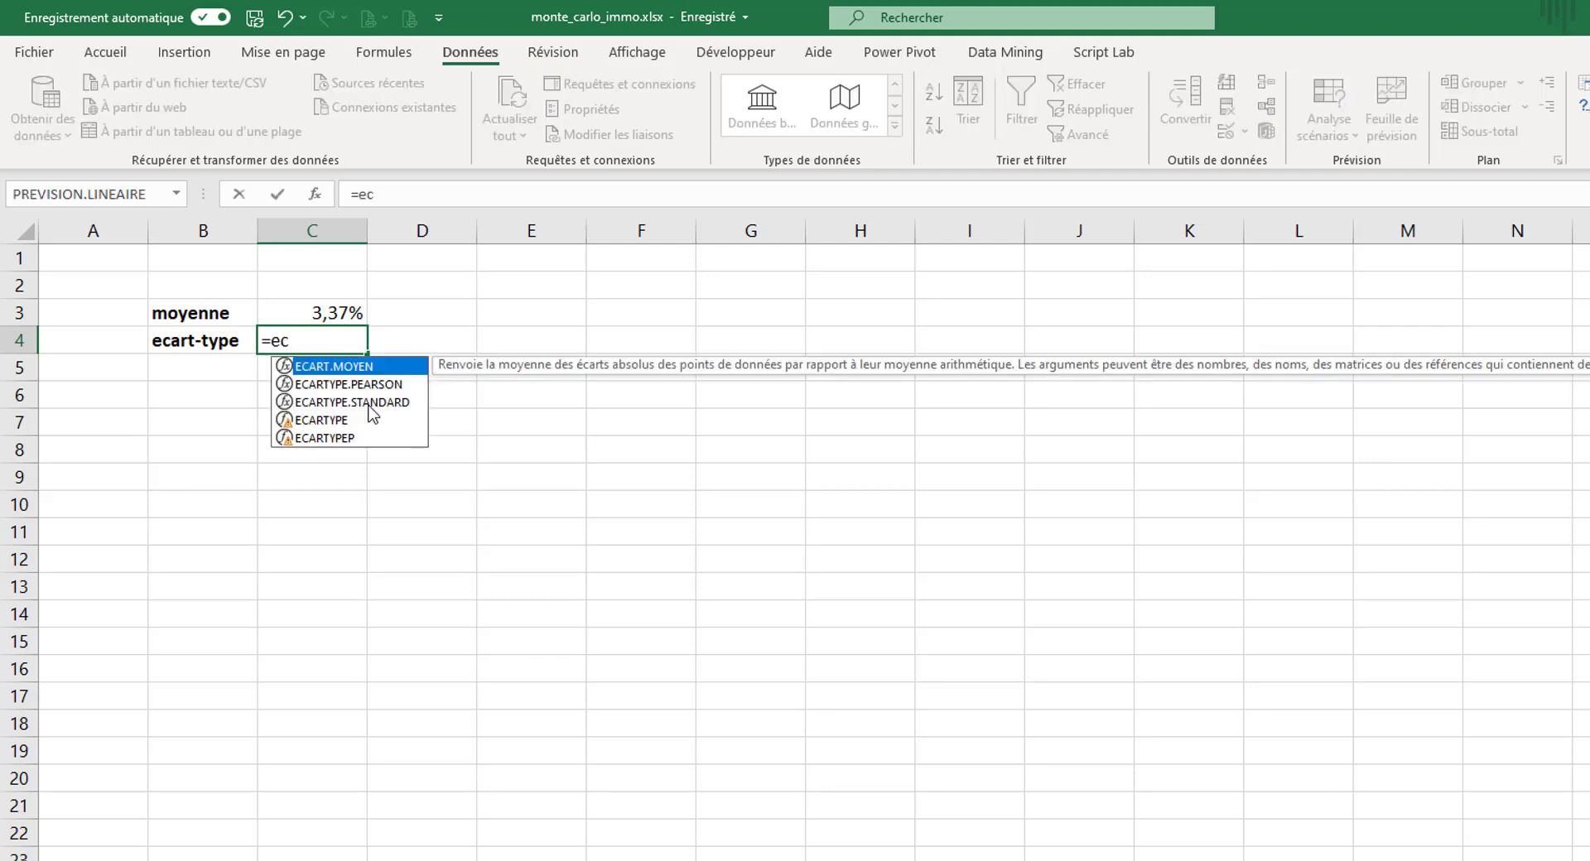
pyautogui.doubleClick(405, 403)
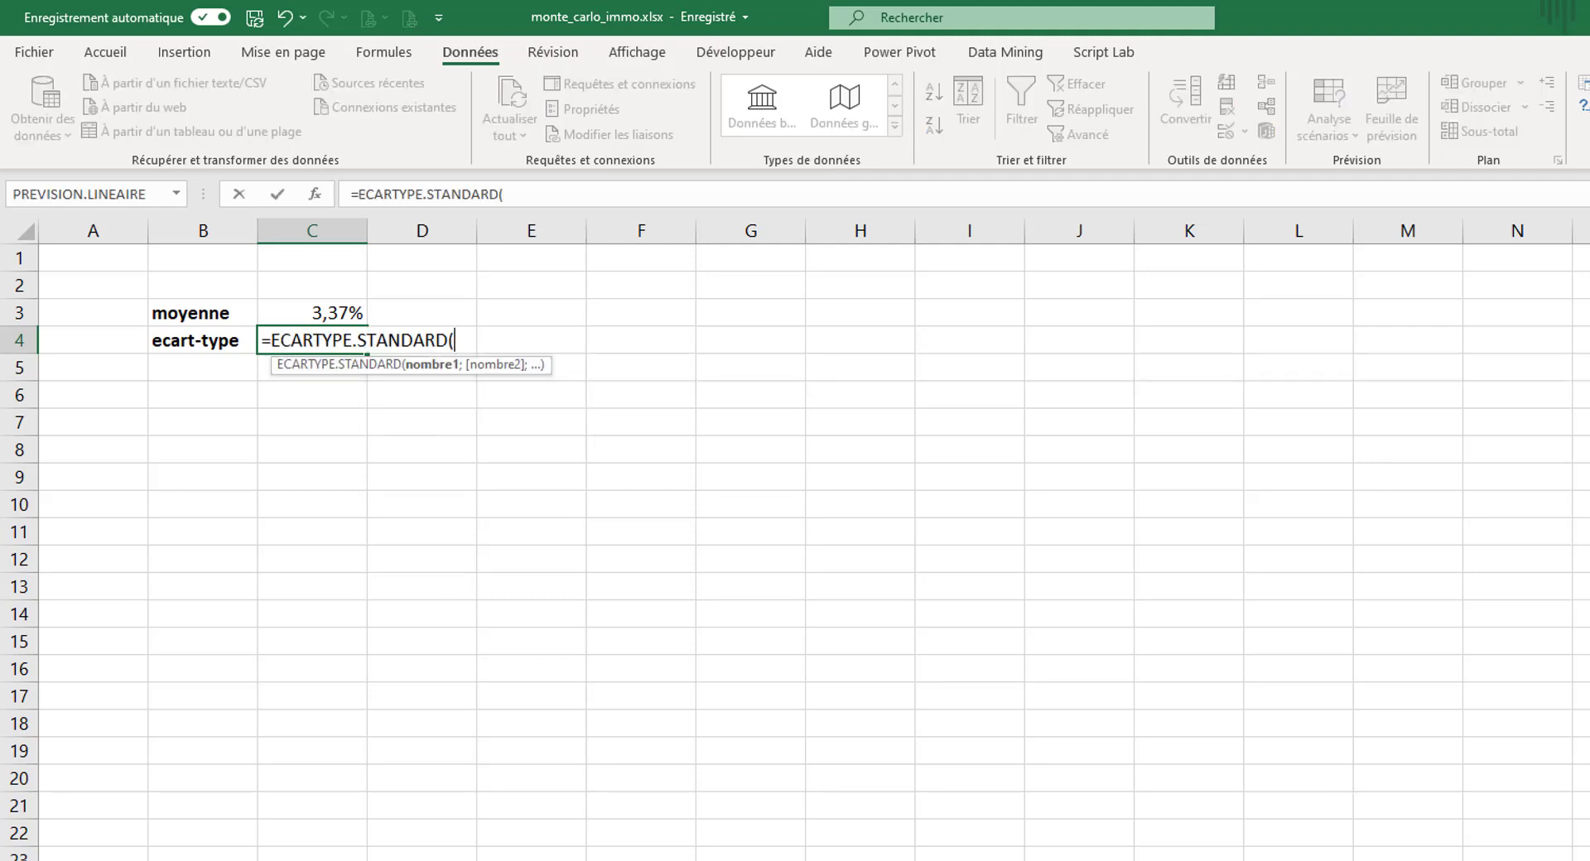
pyautogui.hotkey('ctrl', 'pageup')
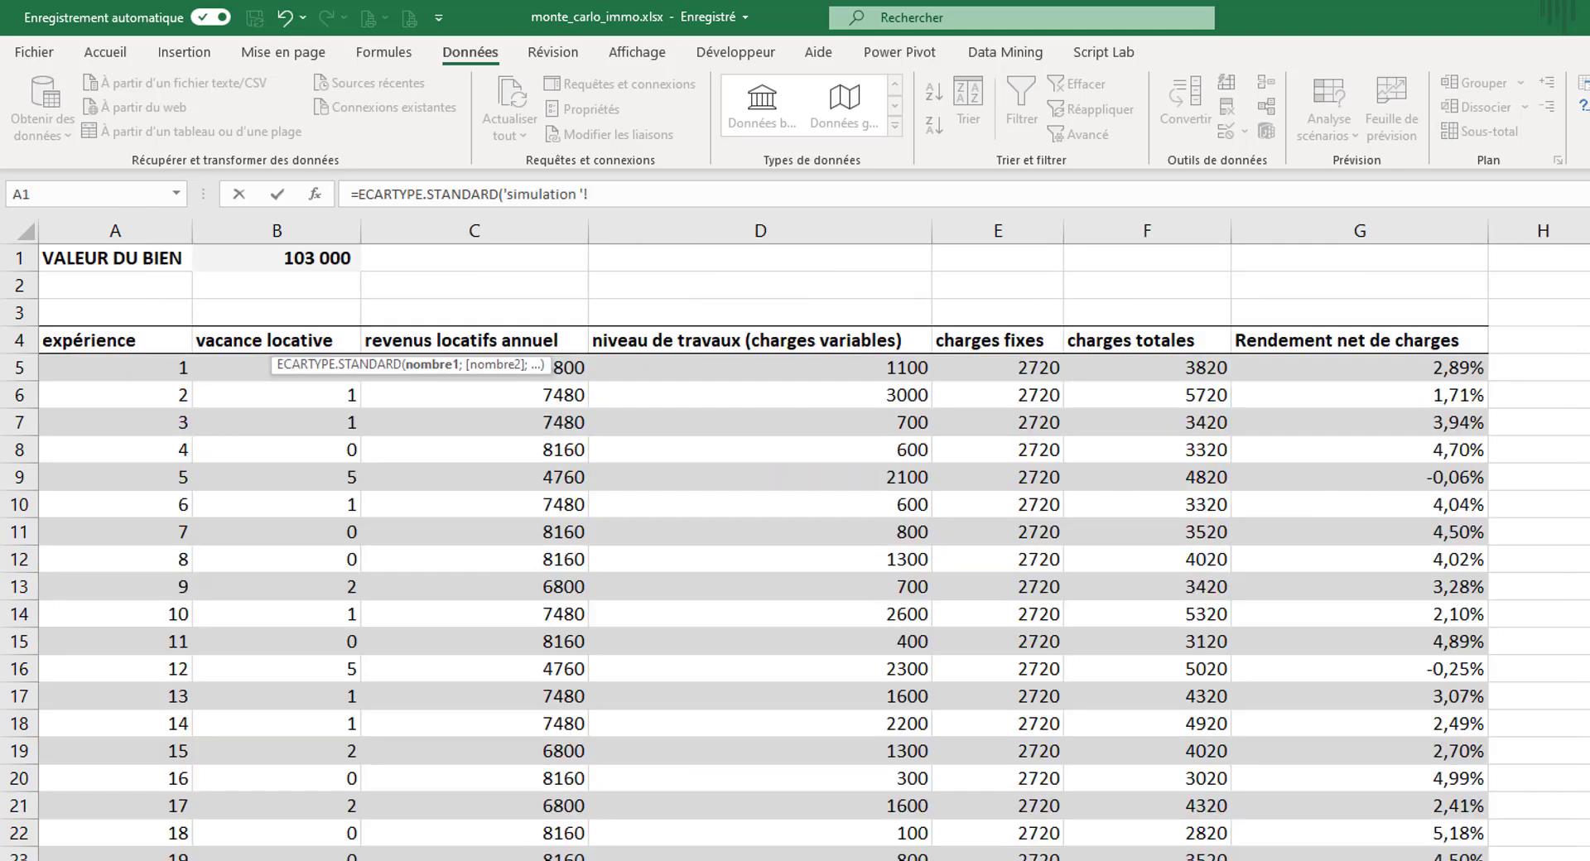
pyautogui.click(1380, 327)
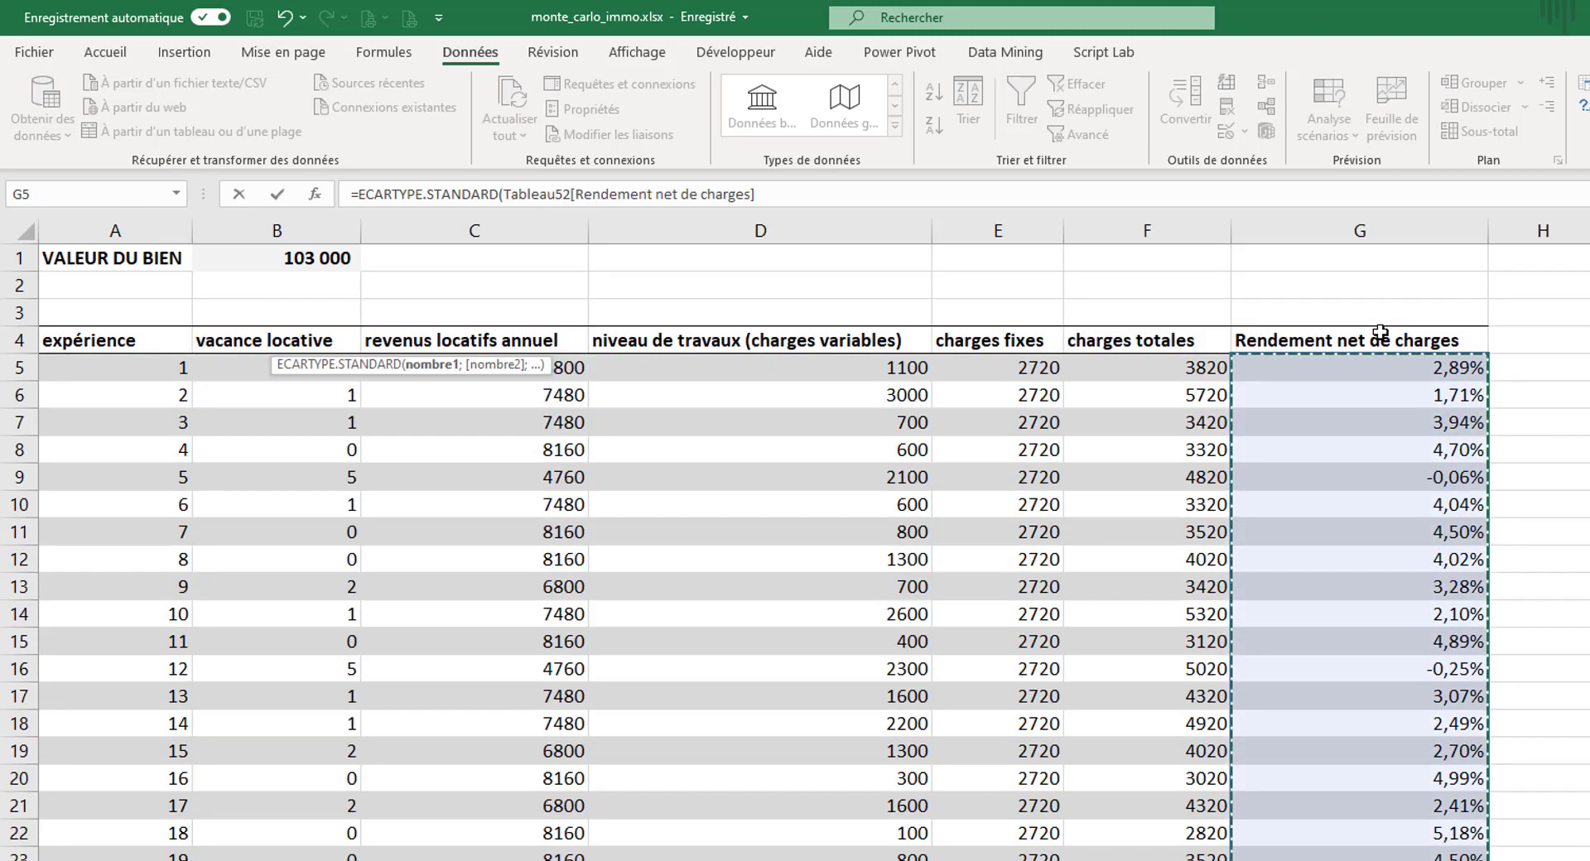
pyautogui.press('Return')
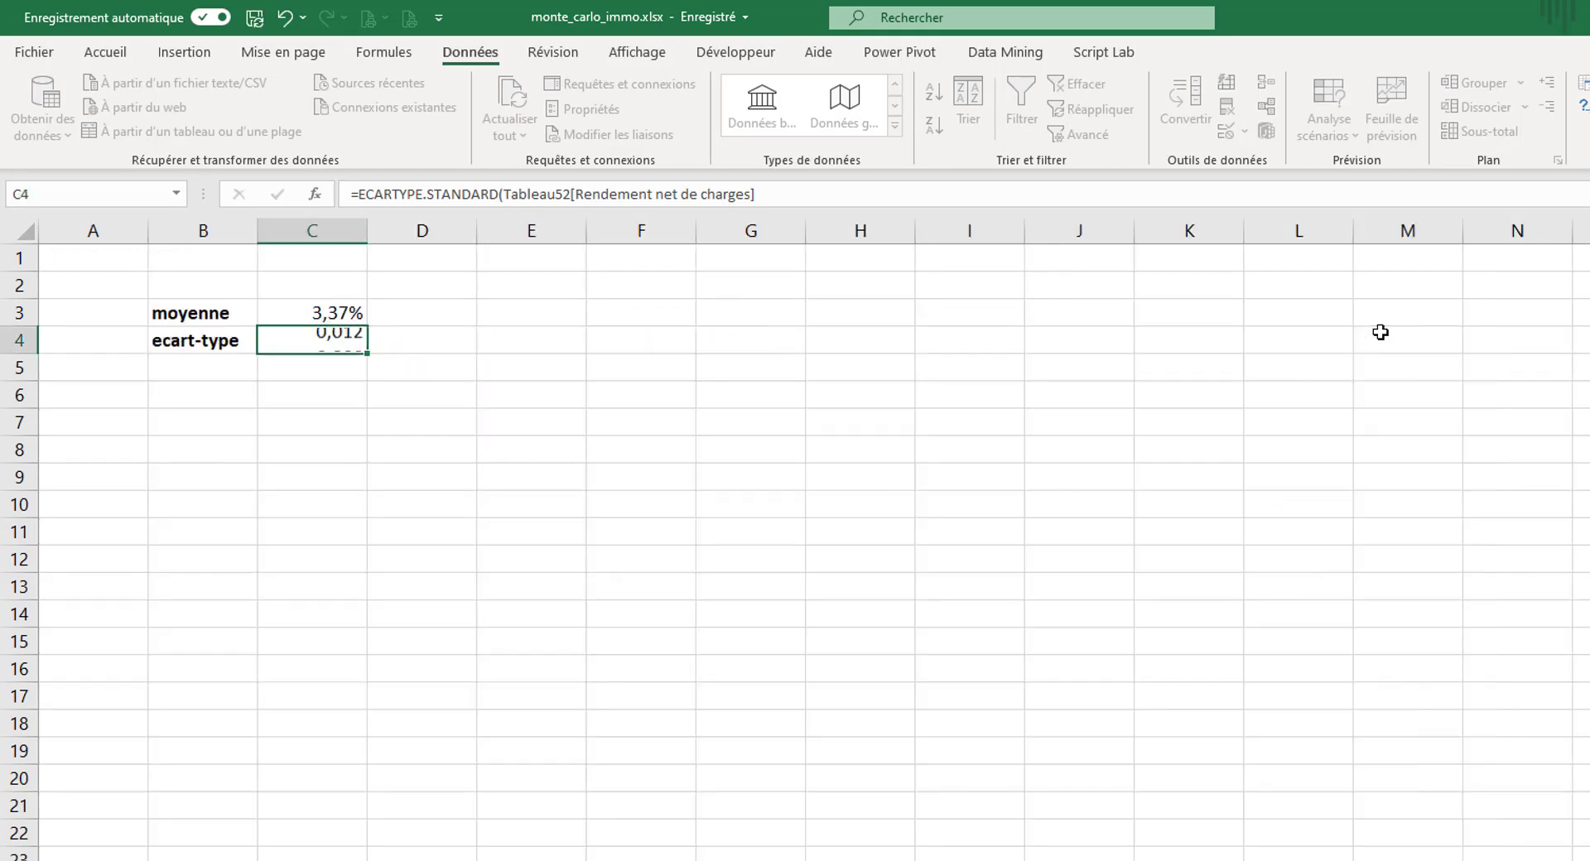
pyautogui.click(332, 348)
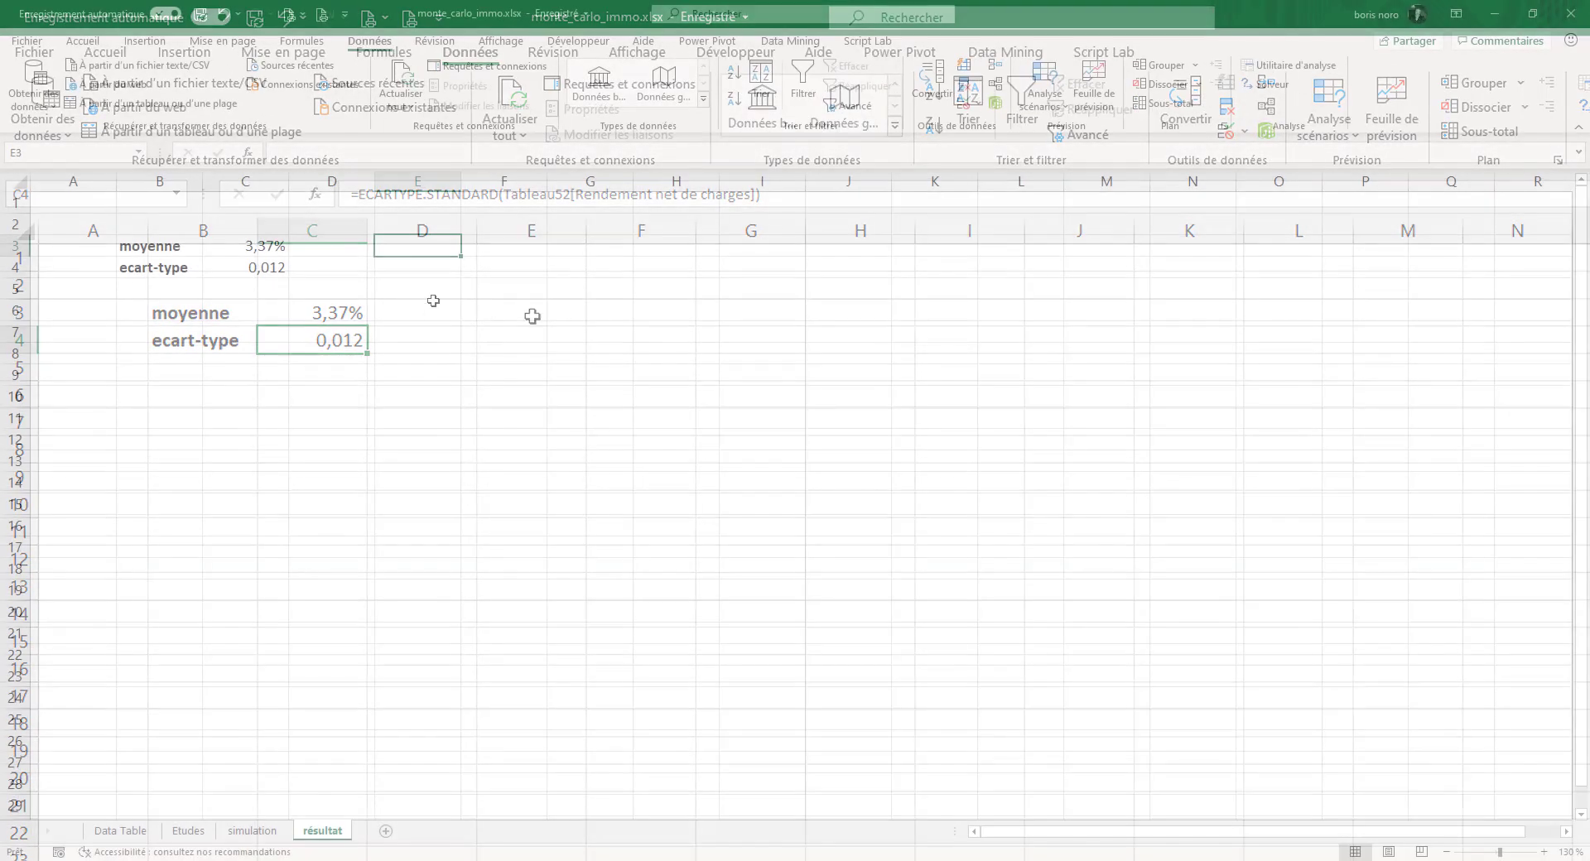
# - Insert the recommended Histogramme chart from the Rendement net de charges column of the simulation sheet
pyautogui.click(269, 832)
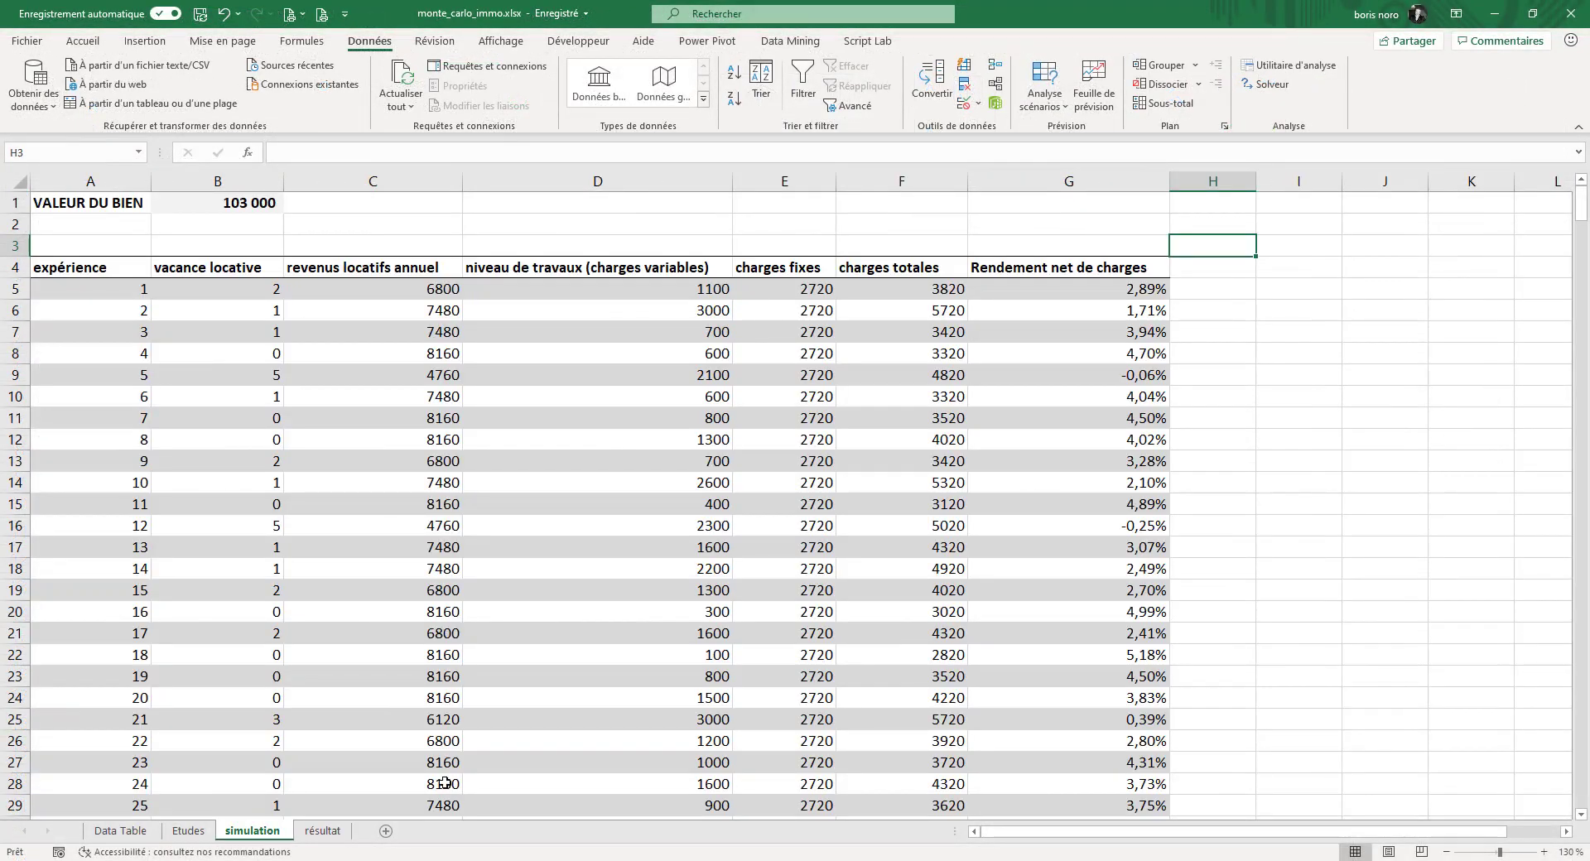
pyautogui.click(1046, 255)
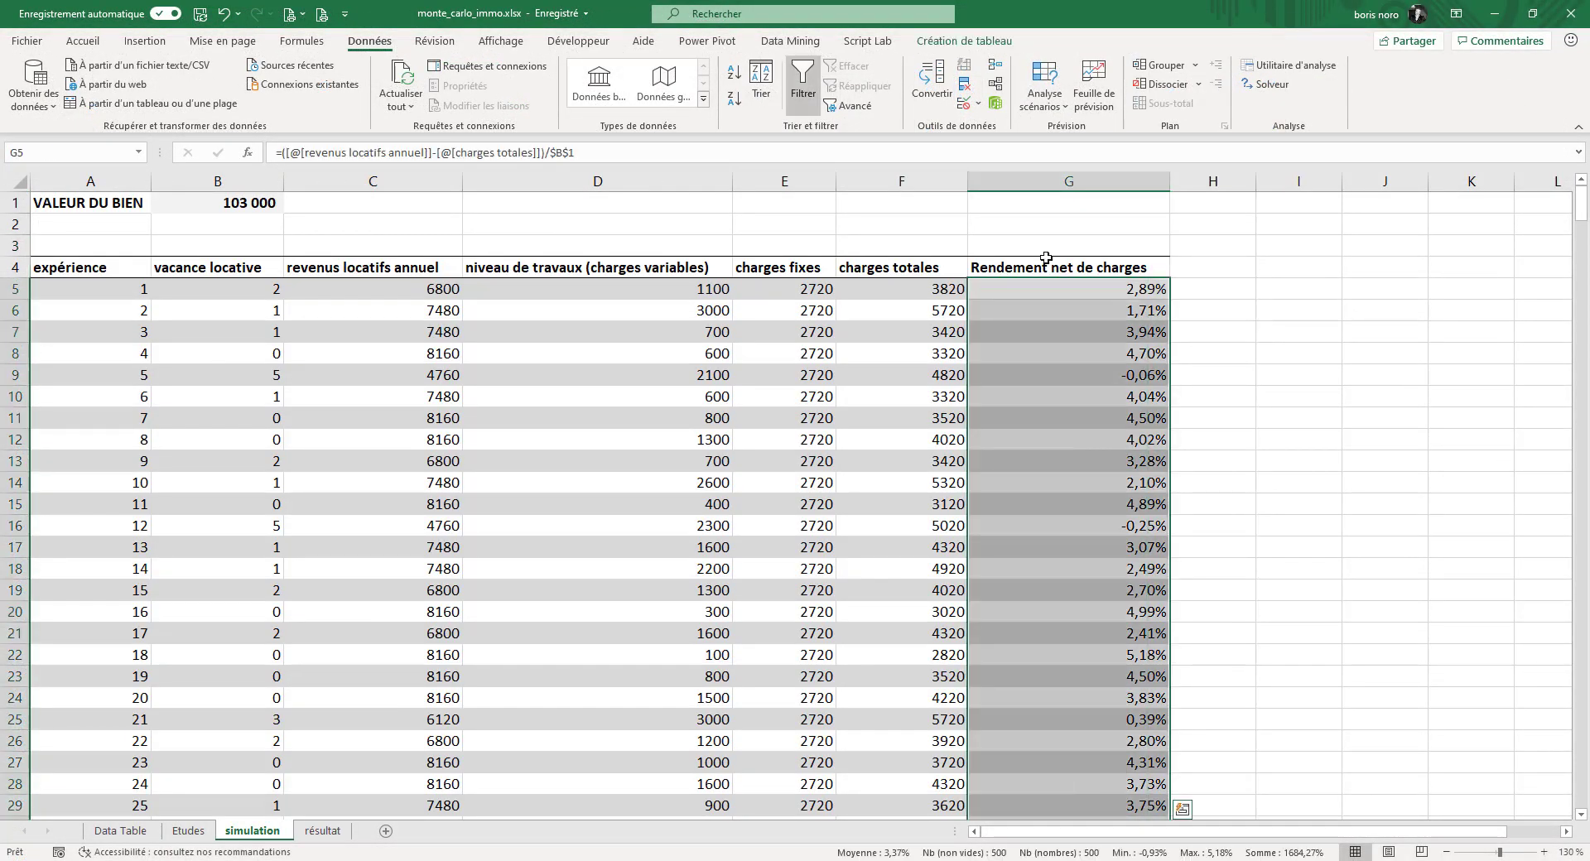
pyautogui.click(154, 43)
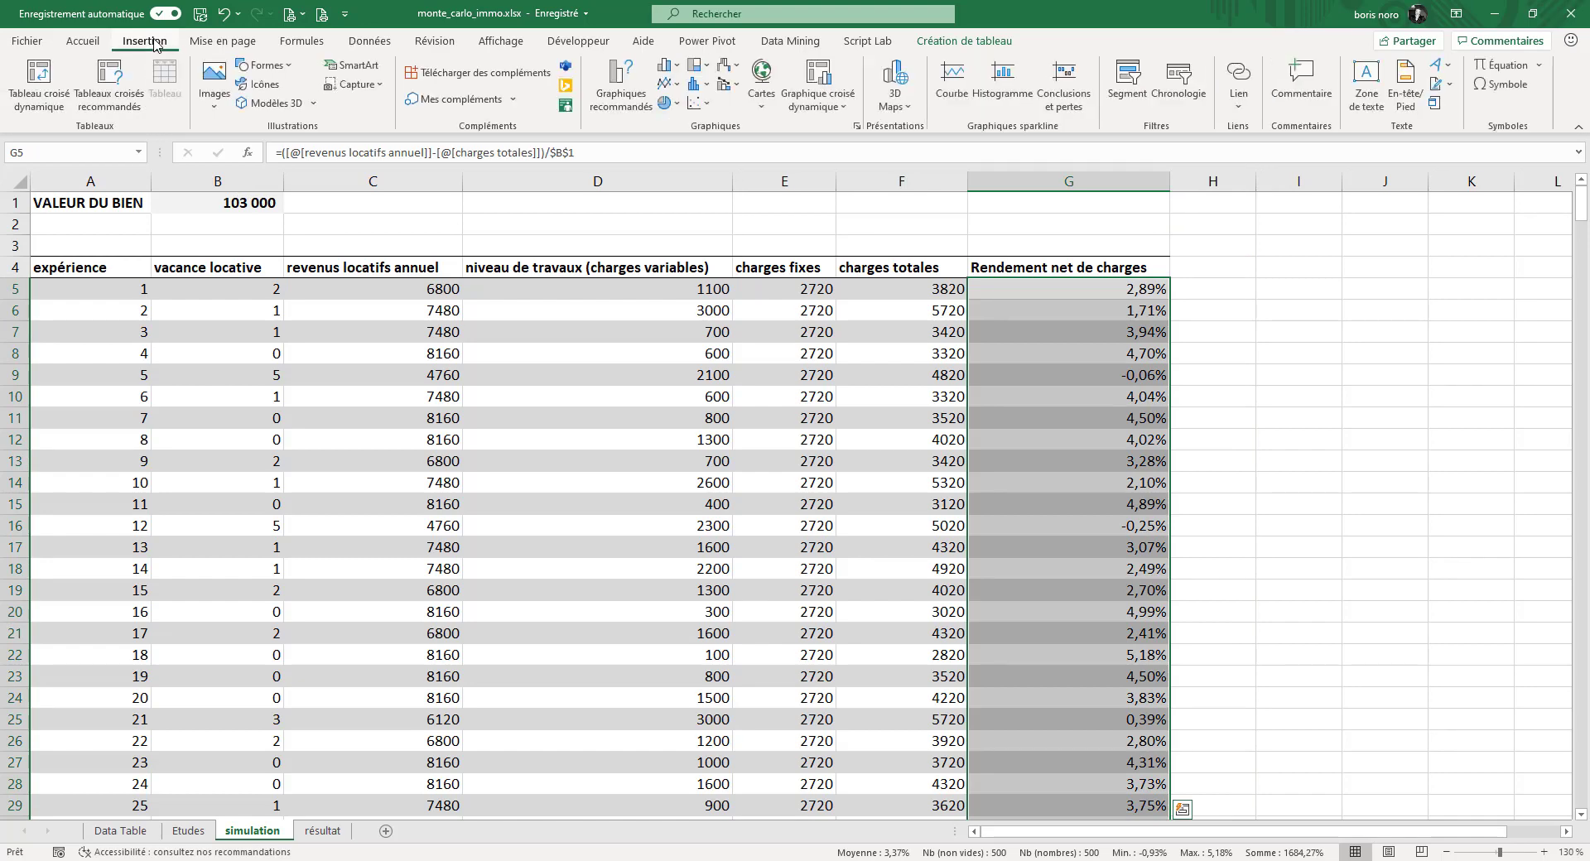
pyautogui.click(626, 88)
pyautogui.click(624, 447)
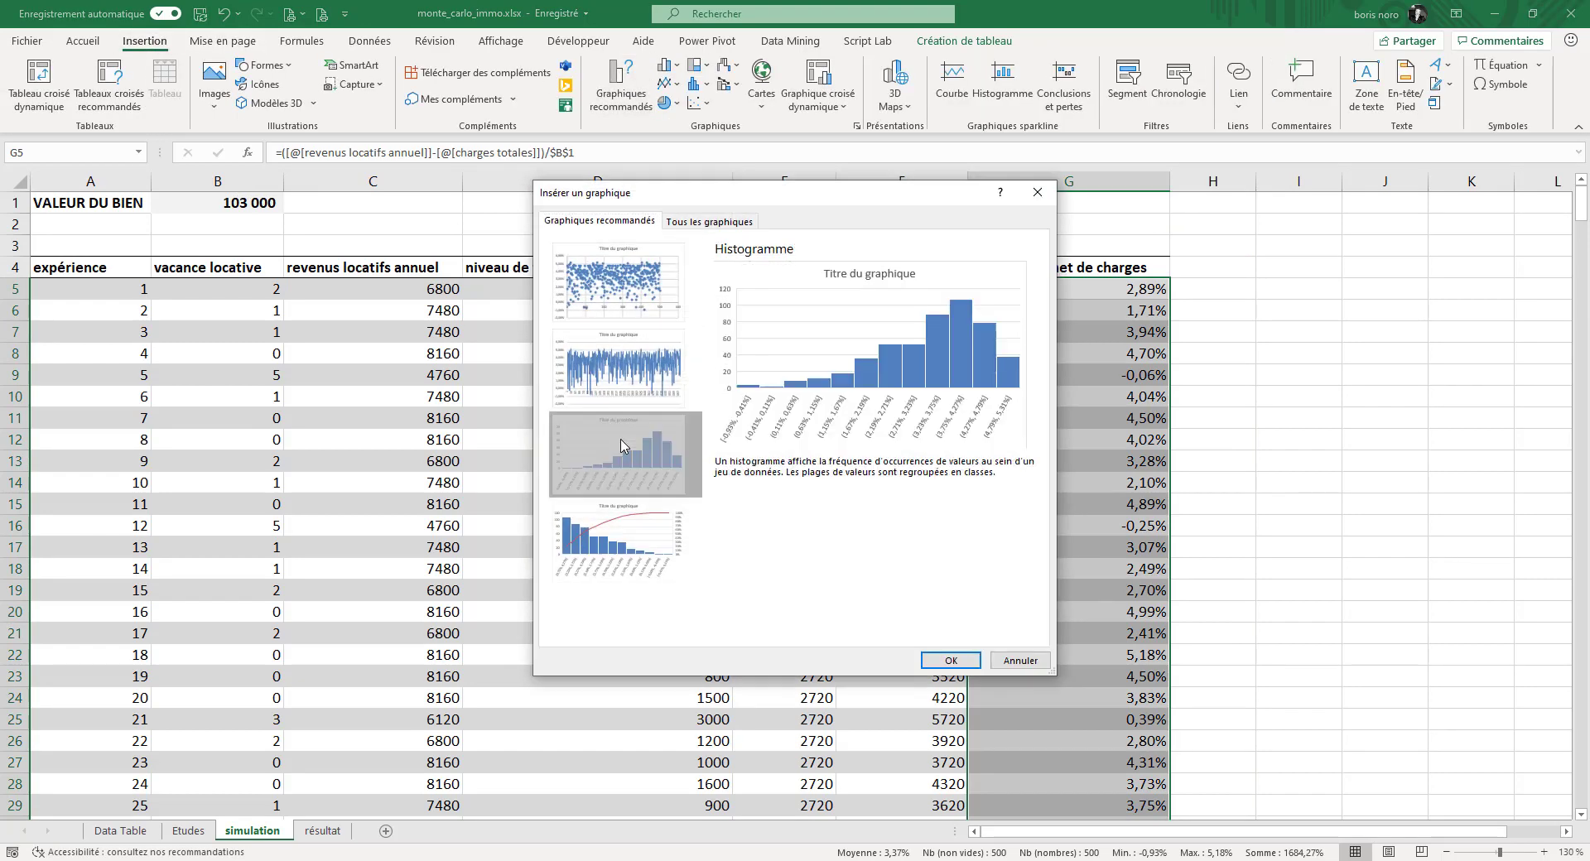
pyautogui.click(950, 660)
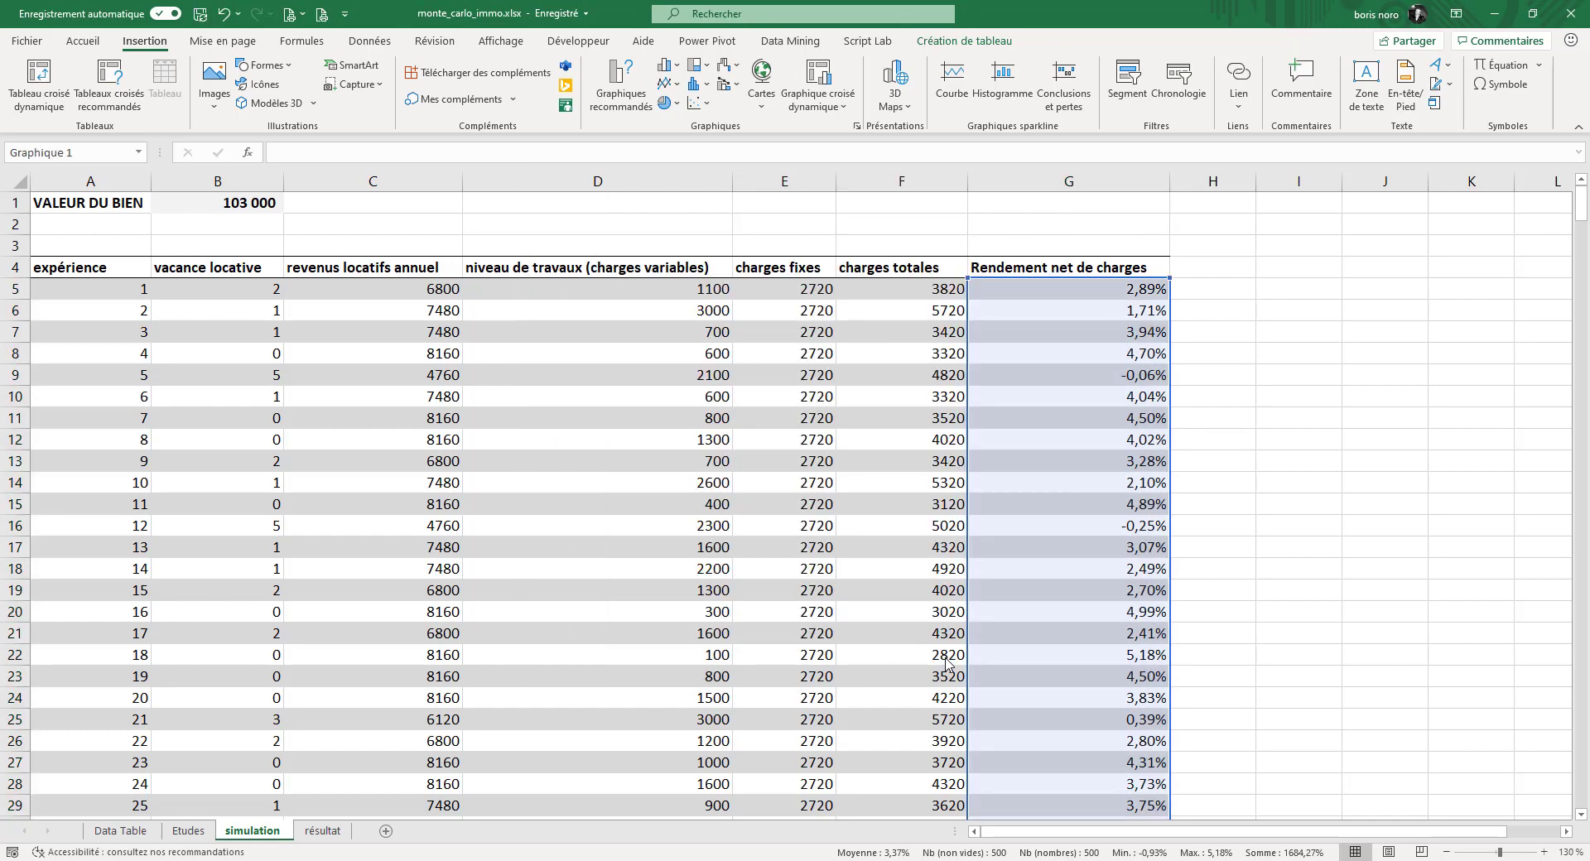
# - Cut the histogram from the simulation sheet and paste it at cell E3 of the résultat sheet
pyautogui.rightClick(878, 355)
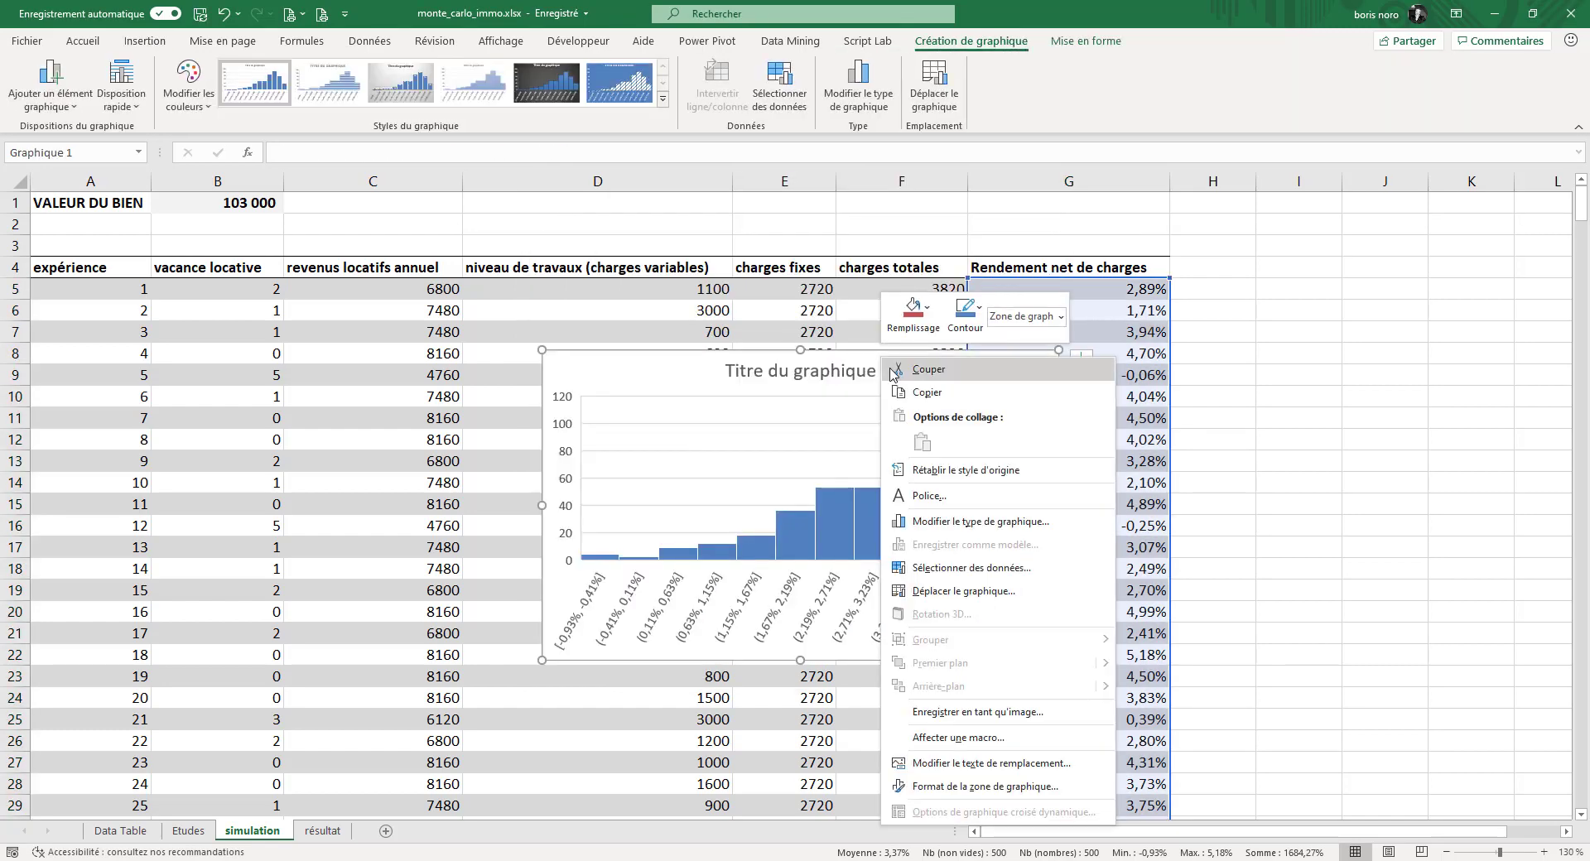
pyautogui.click(890, 369)
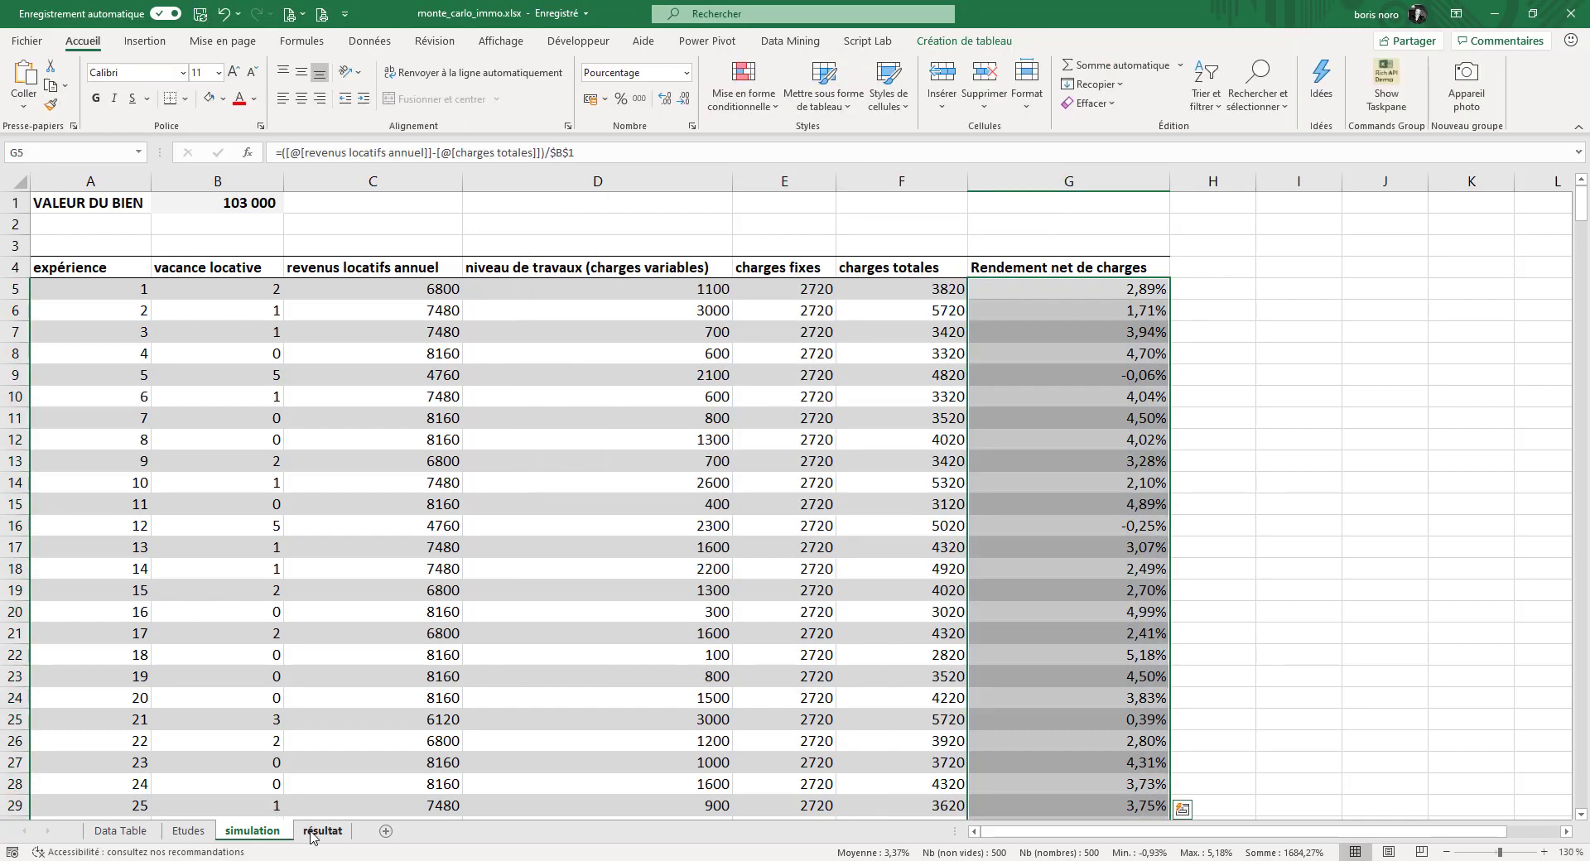
pyautogui.click(322, 831)
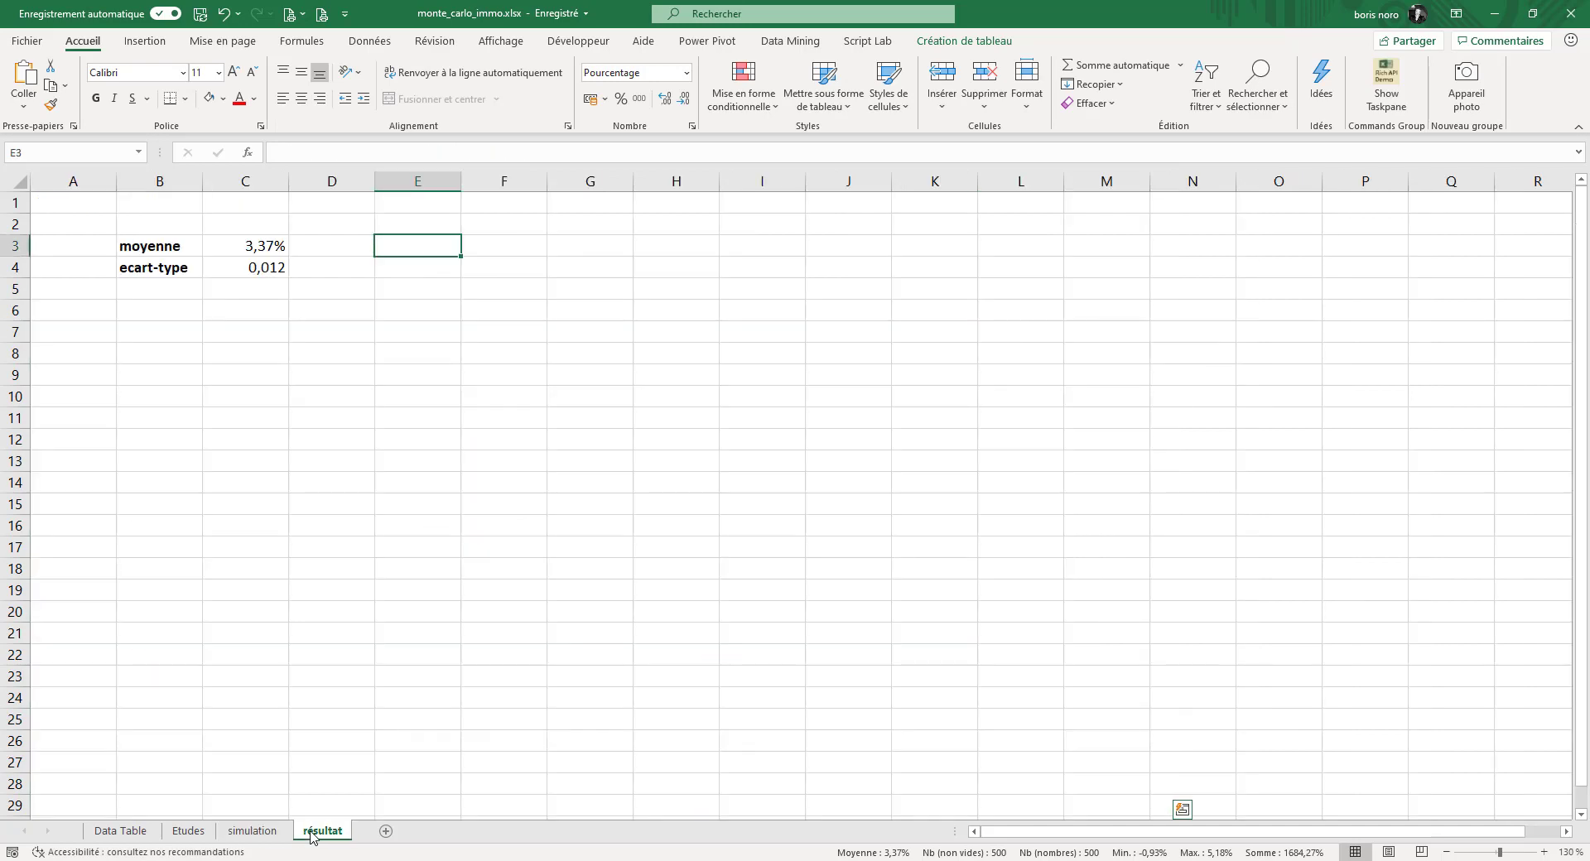
pyautogui.rightClick(416, 239)
pyautogui.click(460, 325)
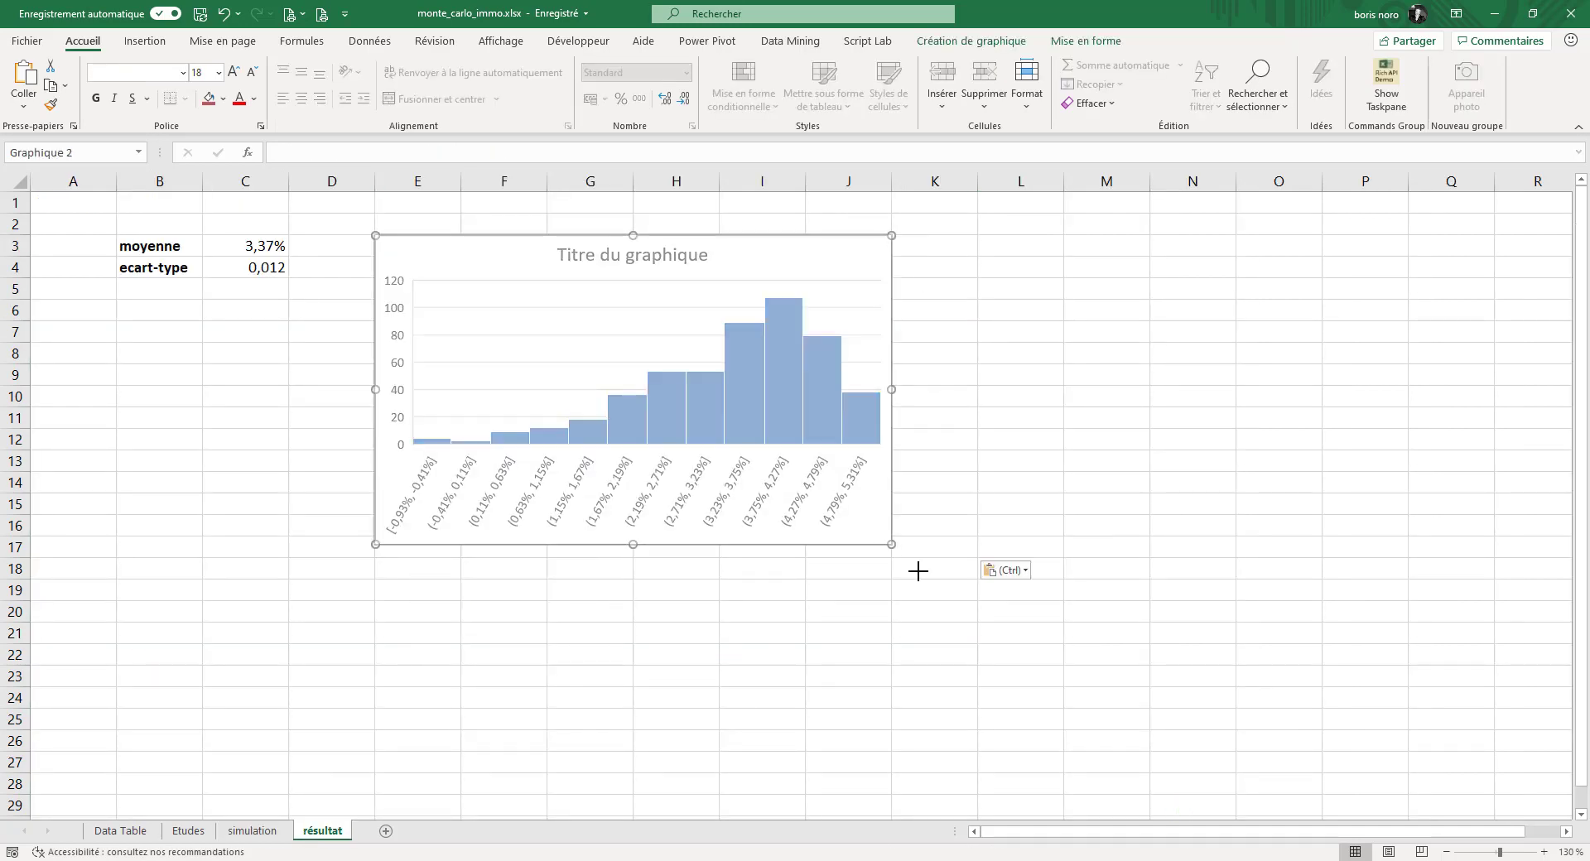